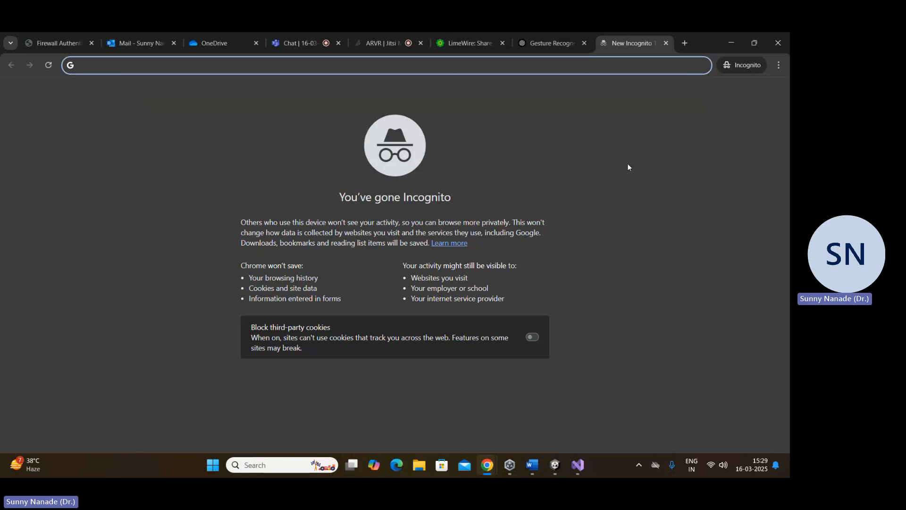
Step: Search Google for "chess .obj unity"
type("chess")
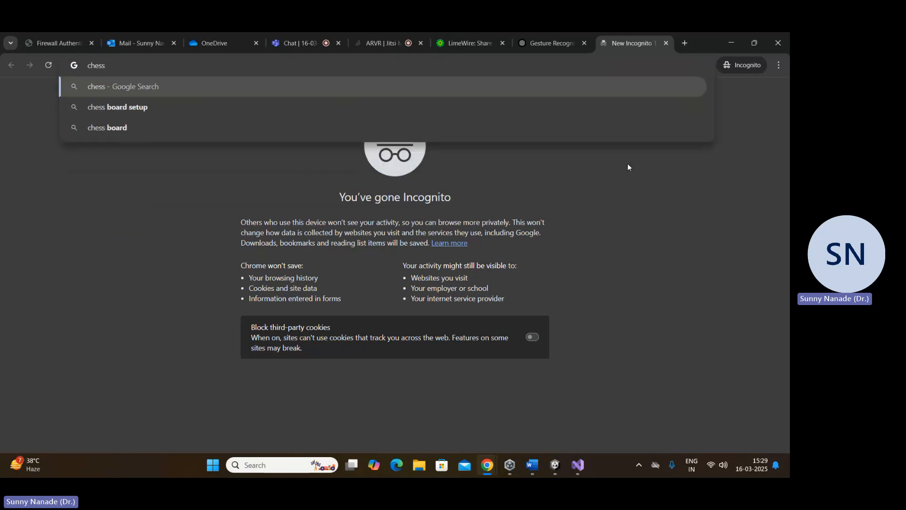
type(" .obj ")
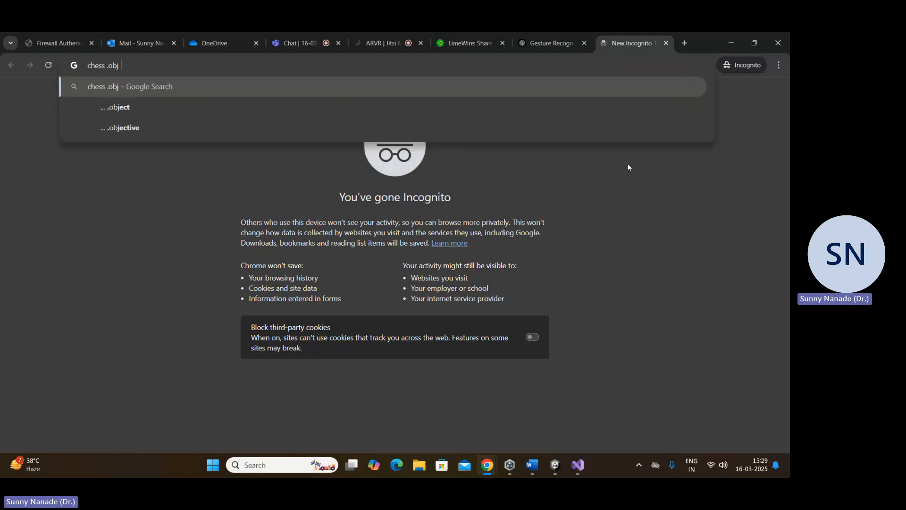
type("unity")
key("Return")
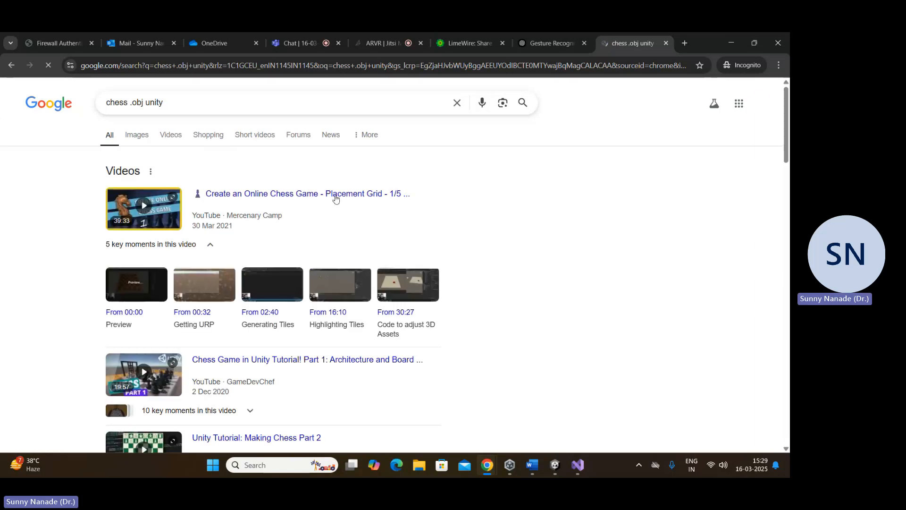
Step: Open the Free Low Poly Chess Set and Free3D chess obj results in separate background tabs
scroll(142, 198, "down", 10)
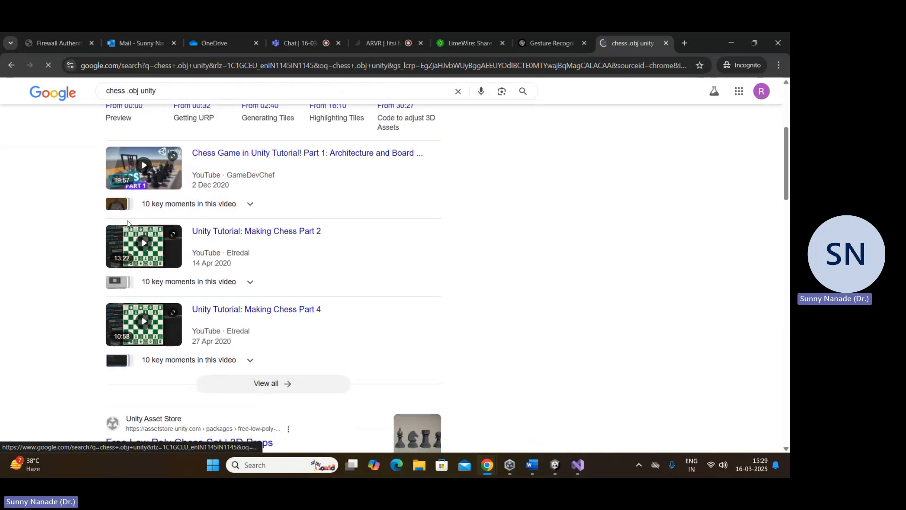
middle_click(182, 136)
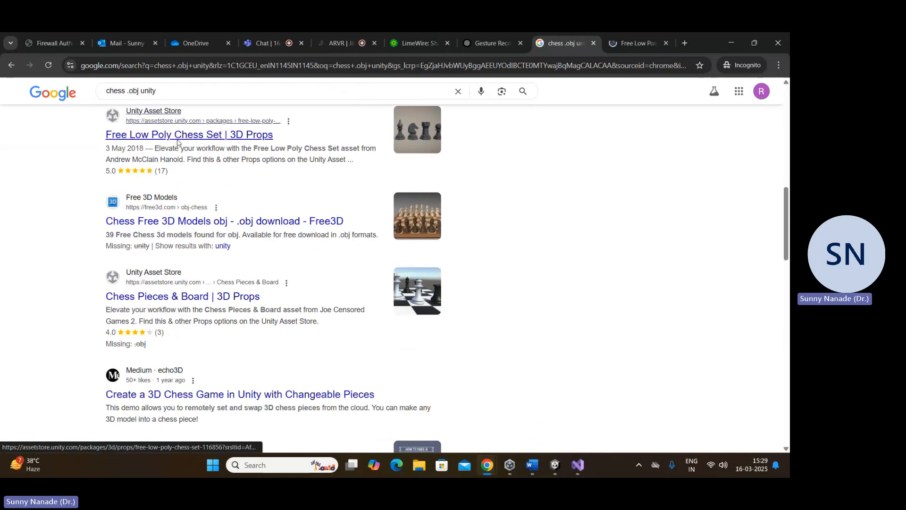
middle_click(142, 222)
Step: Examine the preview images and asset details of the Free Low Poly Chess Set on the Unity Asset Store
key("ctrl+Tab")
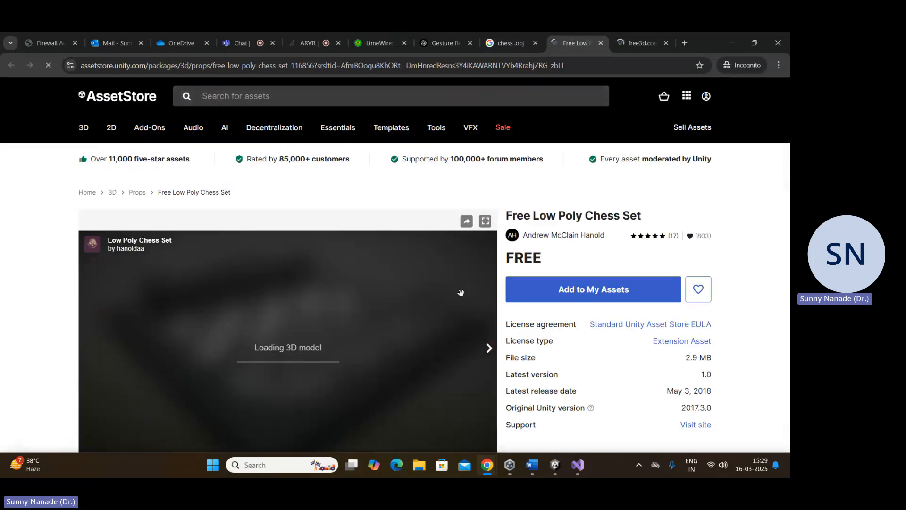
scroll(343, 283, "down", 3)
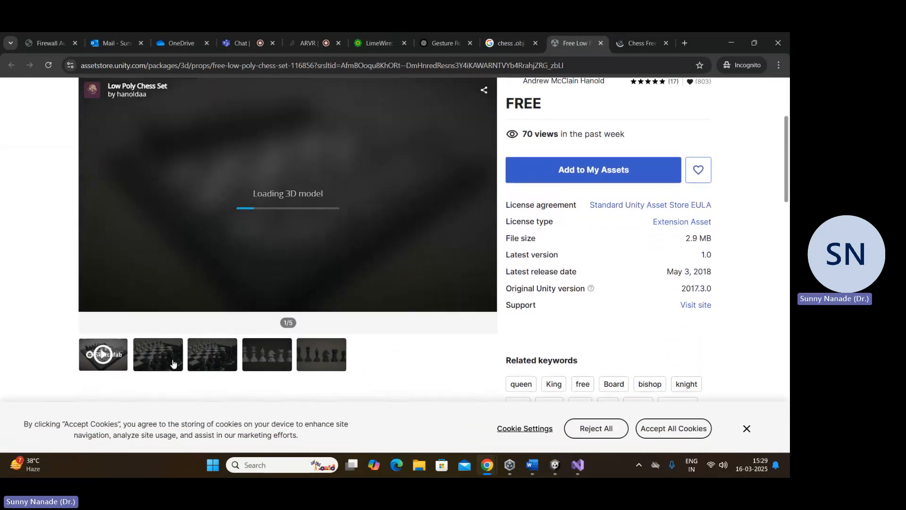
scroll(384, 270, "up", 1)
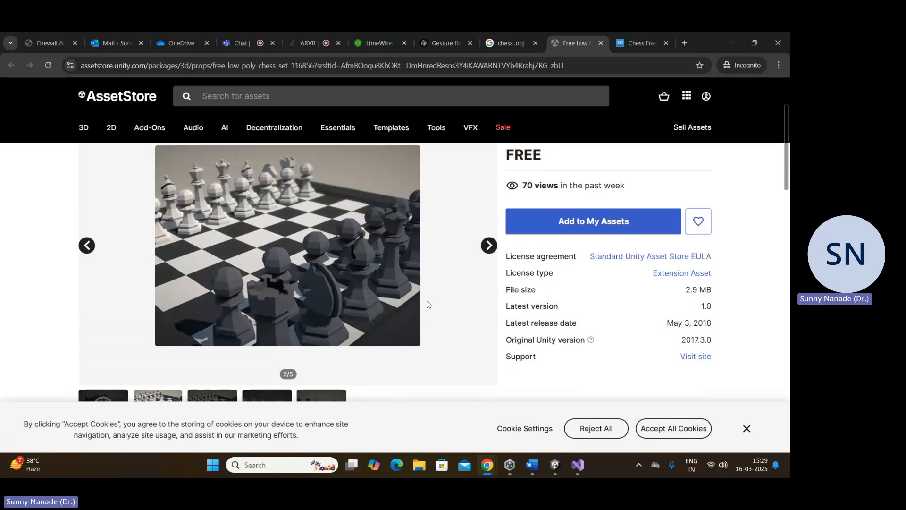
scroll(427, 303, "down", 3)
scroll(419, 307, "up", 2)
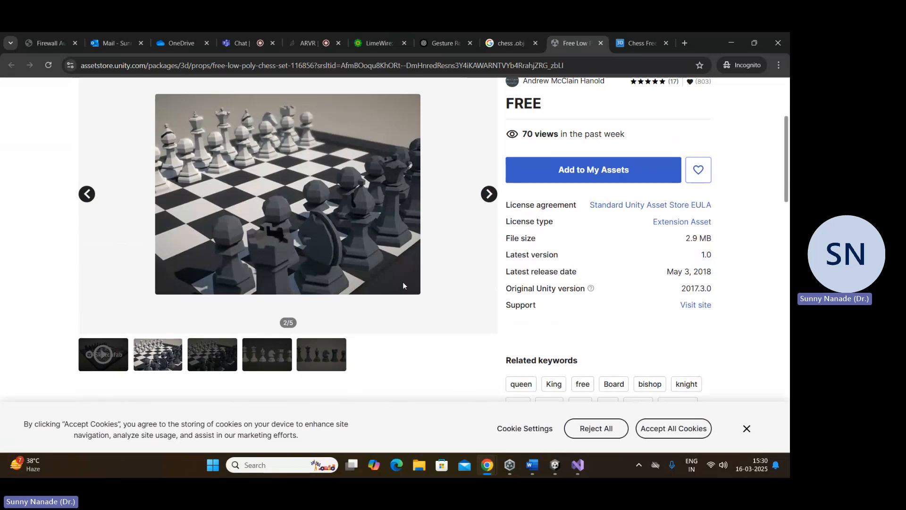
Step: Return to the Google results and look over the listed chess model sources
left_click(507, 43)
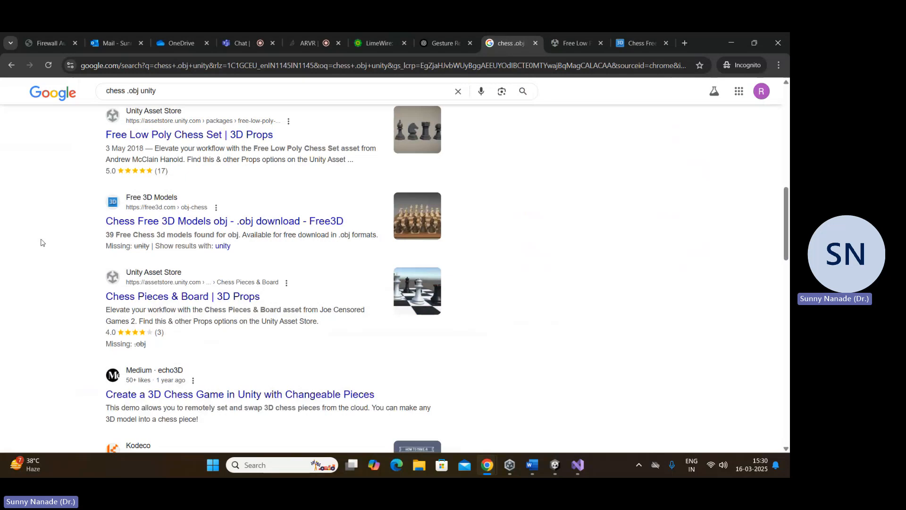
scroll(37, 249, "up", 4)
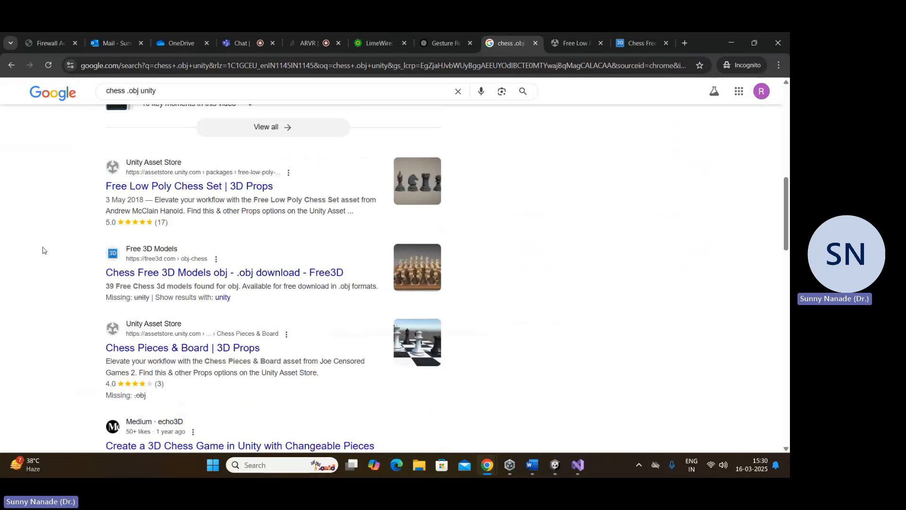
scroll(479, 273, "down", 2)
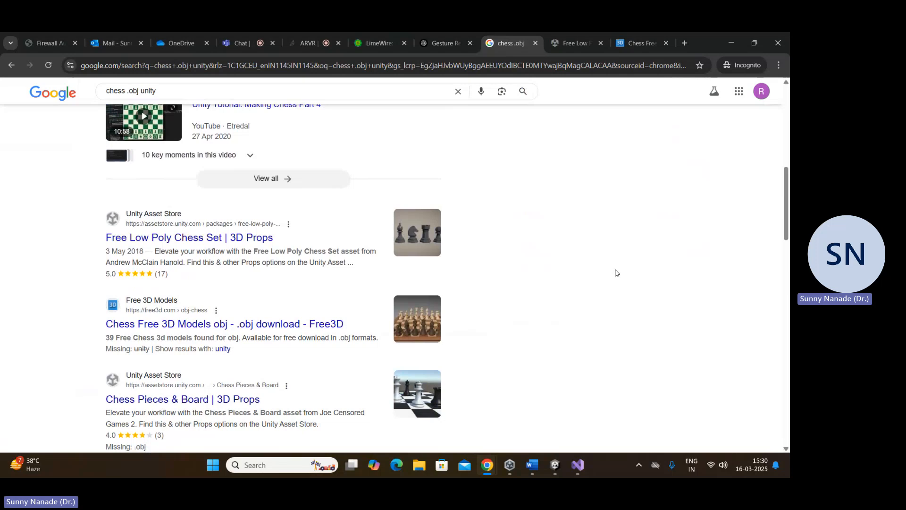
Step: Close the chess search results, Free Low Poly Chess Set and Free3D tabs
left_click(577, 34)
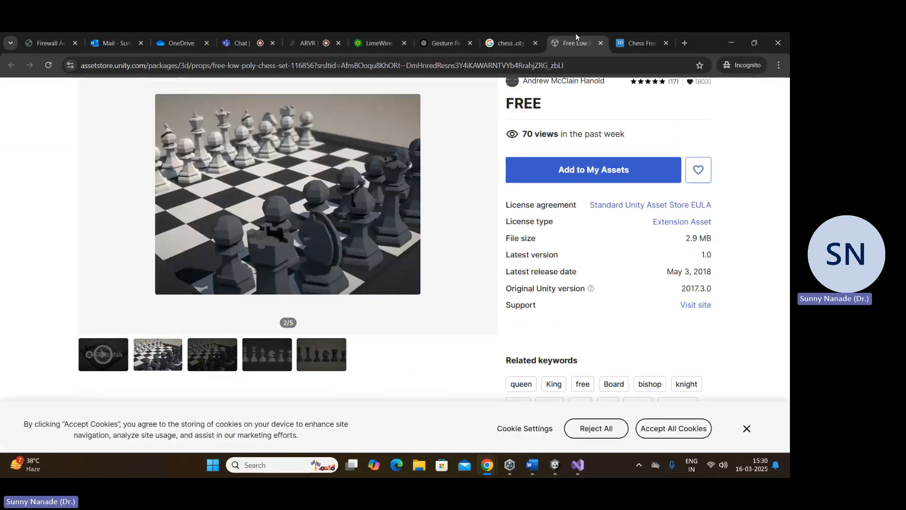
left_click(537, 43)
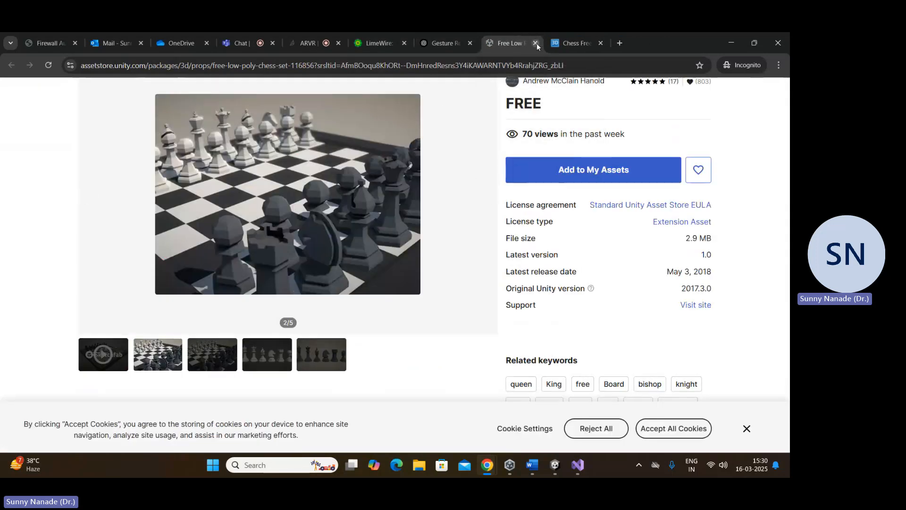
left_click(537, 44)
left_click(538, 42)
left_click(538, 43)
Step: Search Google for "carrom .fbx unity" in a new tab
key("ctrl+t")
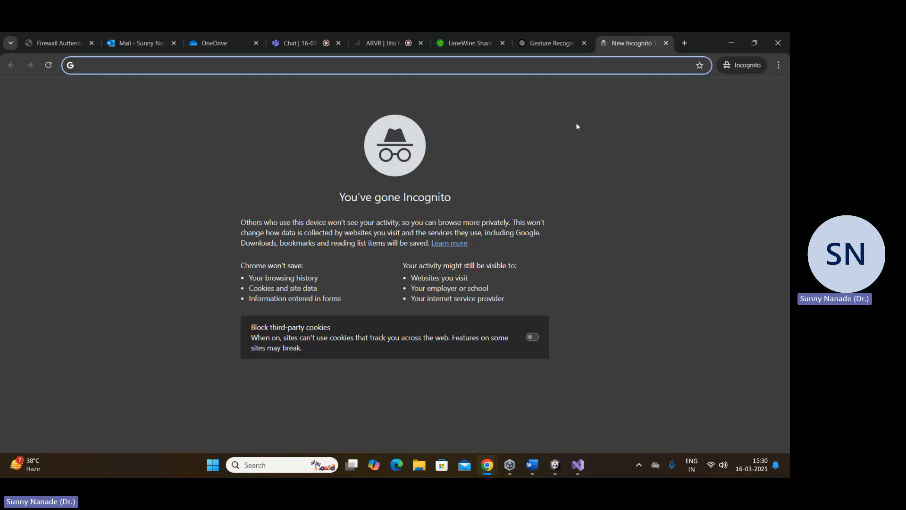
type("carr")
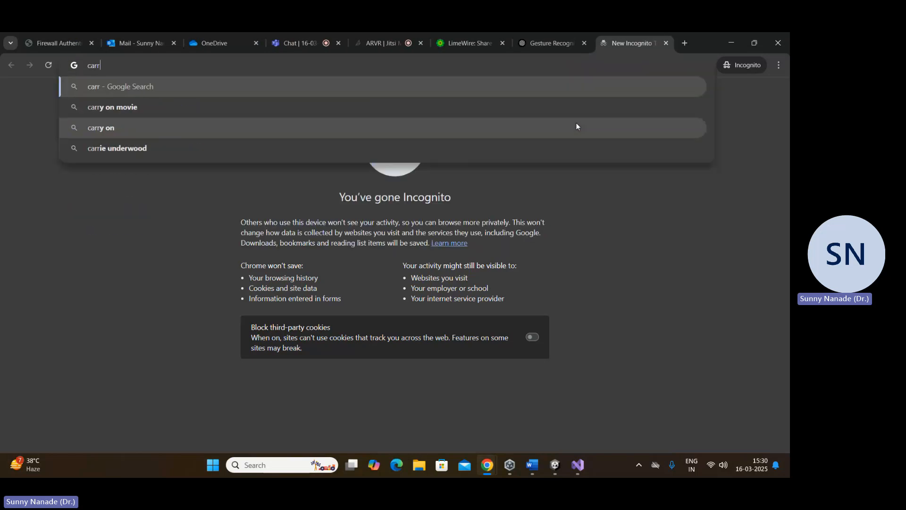
type("om .f")
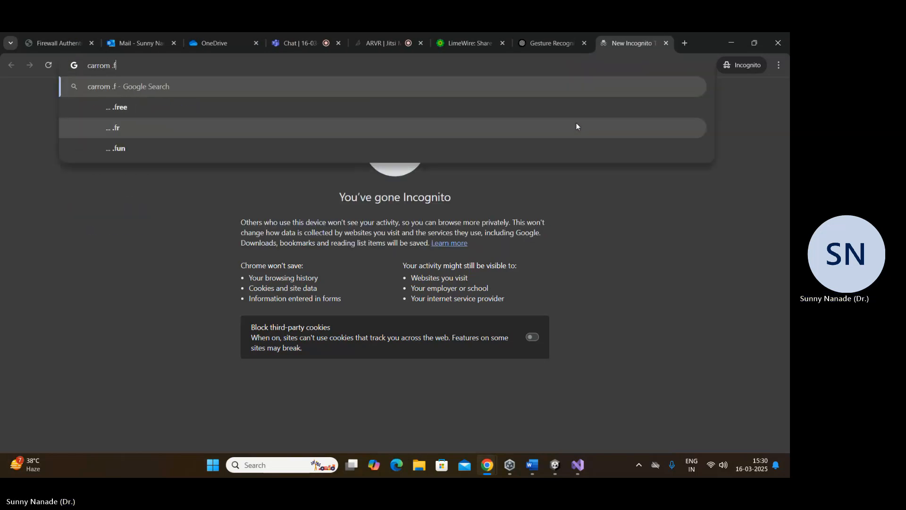
type("bx unity")
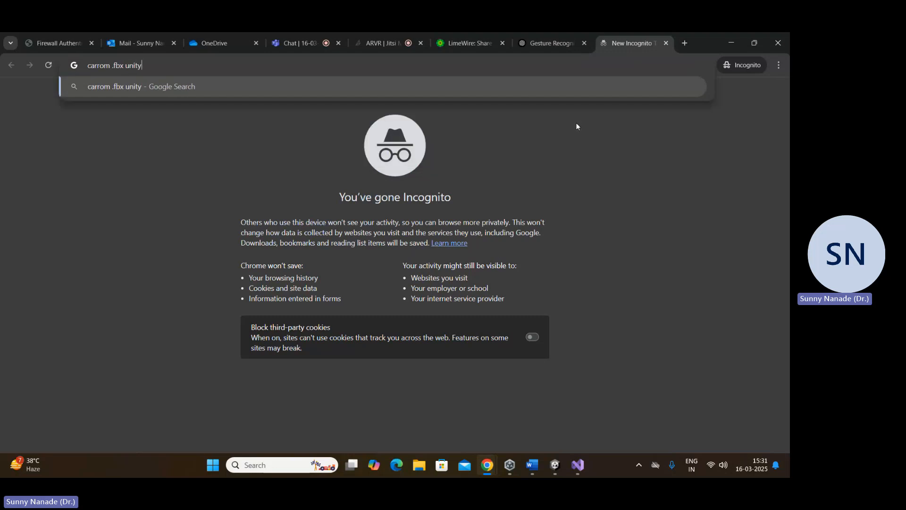
key("Return")
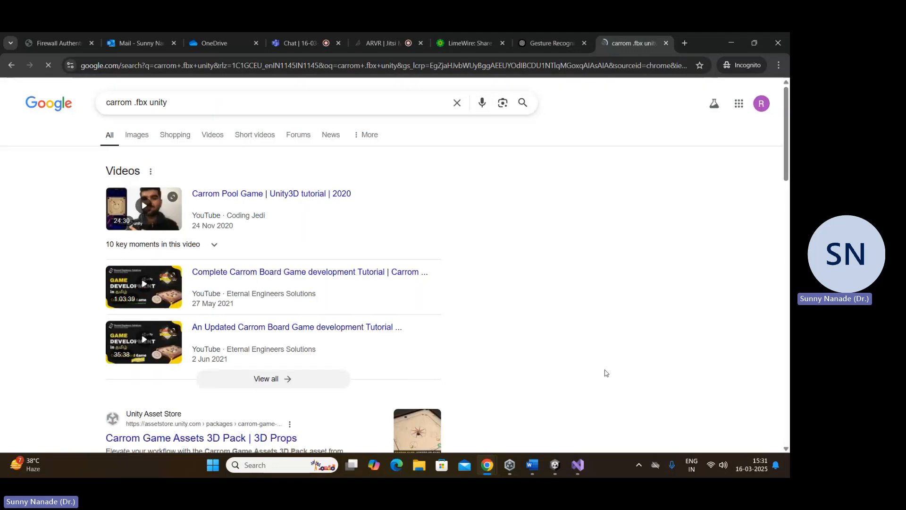
Step: Open the Carrom Game Assets 3D Pack, Sketchfab, CGTrader, TurboSquid and SellAnyCode carrom results in separate background tabs
scroll(220, 191, "down", 5)
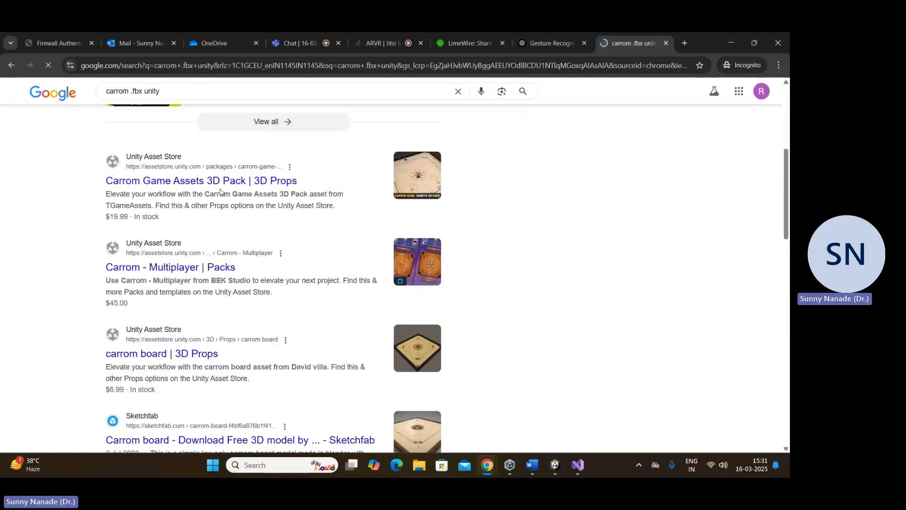
middle_click(170, 180)
scroll(193, 260, "down", 2)
scroll(192, 259, "down", 2)
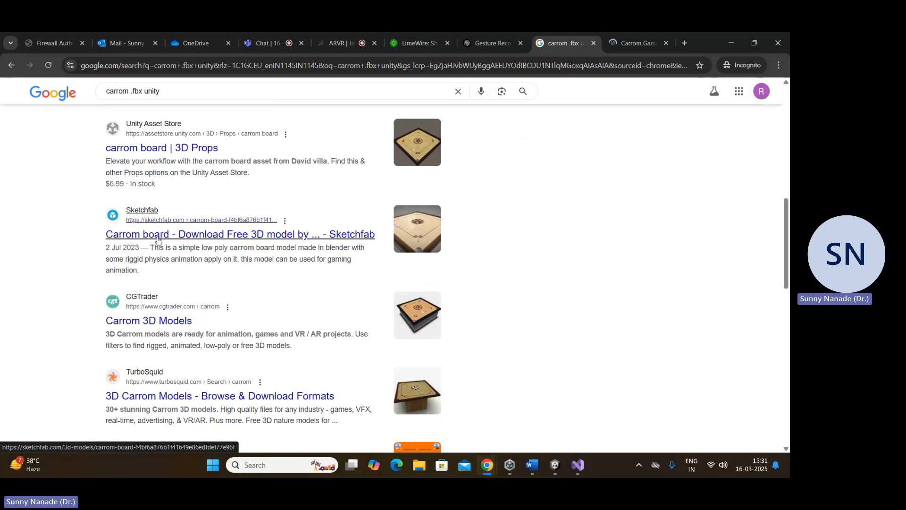
middle_click(157, 235)
middle_click(150, 321)
scroll(181, 255, "down", 3)
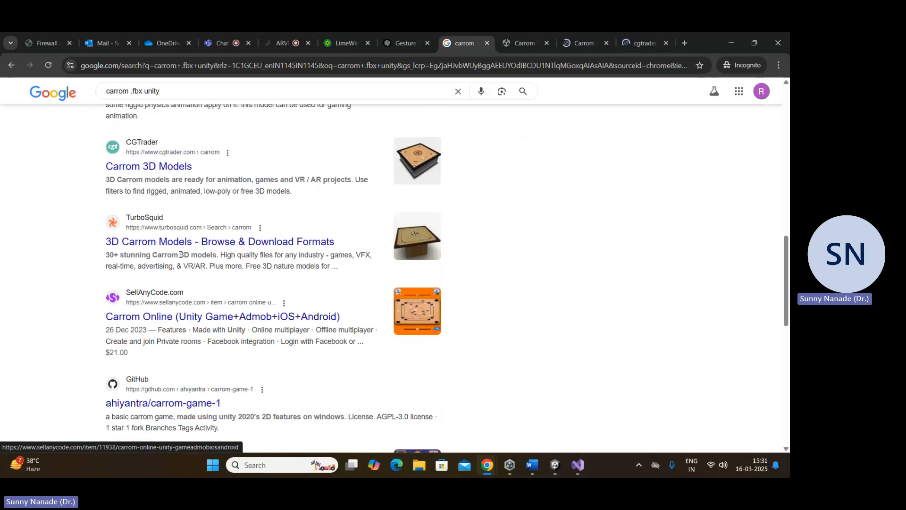
middle_click(179, 241)
middle_click(179, 316)
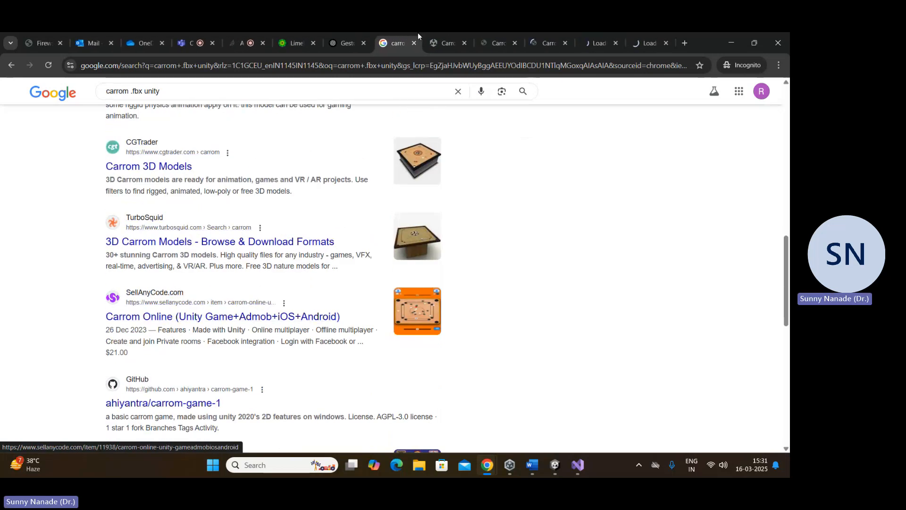
Step: Examine the Carrom Game Assets 3D Pack on the Unity Asset Store and highlight its price
left_click(449, 42)
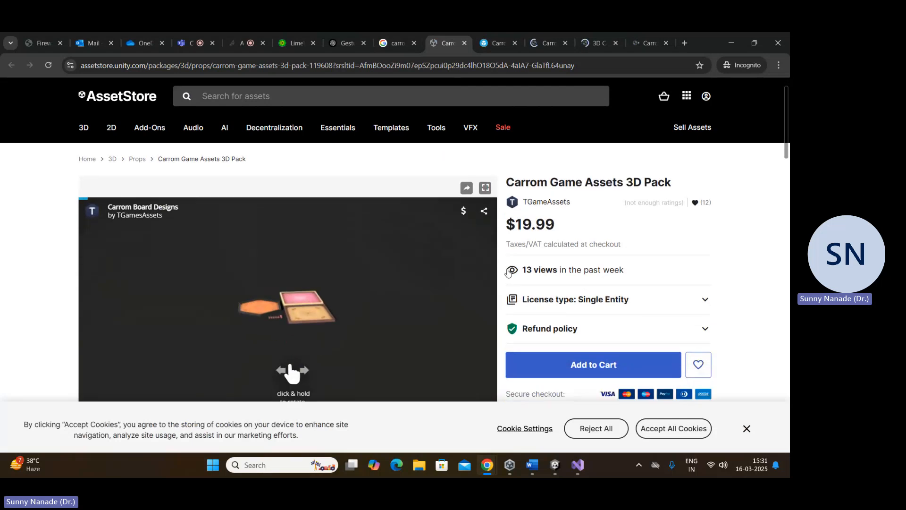
scroll(515, 264, "down", 2)
scroll(514, 246, "up", 1)
left_click_drag(506, 207, 567, 208)
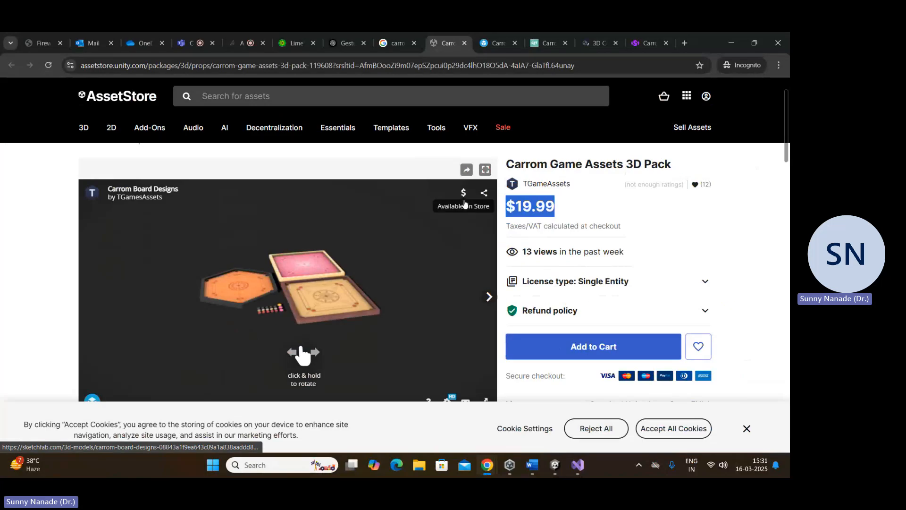
Step: Review the Sketchfab Carrom board page, marking Download 3D Model with a red box and handwriting ".fbx" near it as temporary screen annotations
left_click(494, 35)
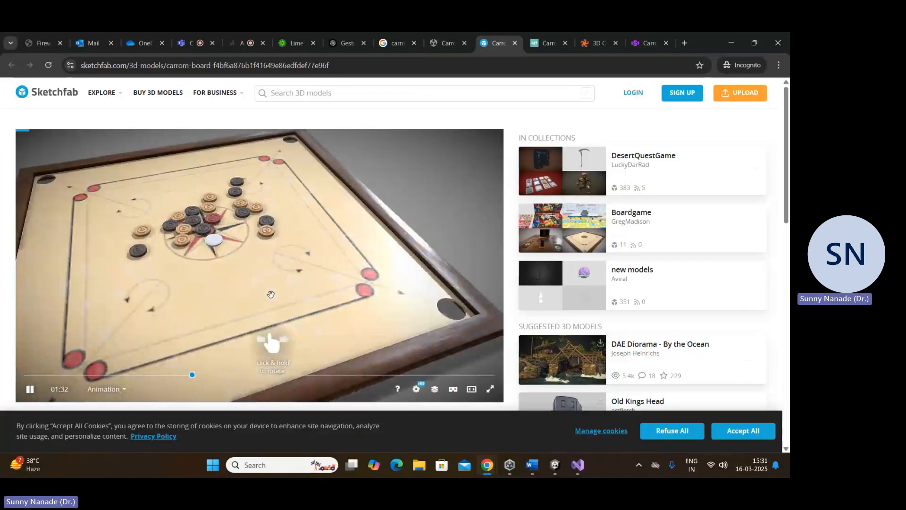
scroll(82, 175, "down", 6)
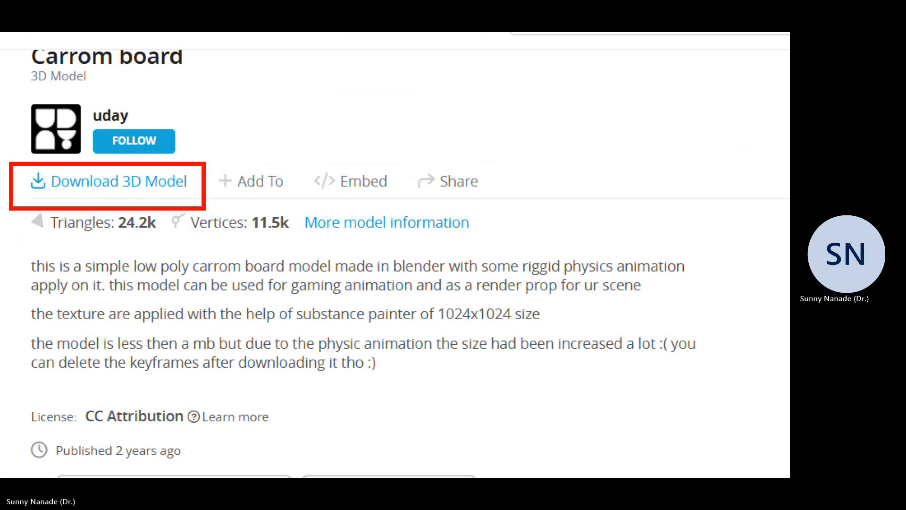
mouse_move(454, 101)
left_mouse_down()
mouse_move(472, 184)
mouse_move(490, 95)
mouse_move(573, 112)
left_mouse_up()
left_click_drag(543, 59, 525, 140)
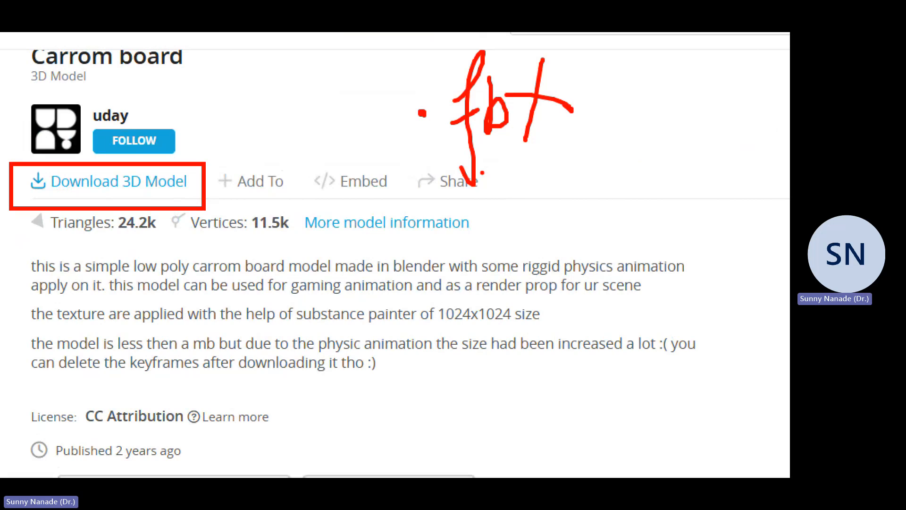
key("Escape")
scroll(482, 245, "up", 7)
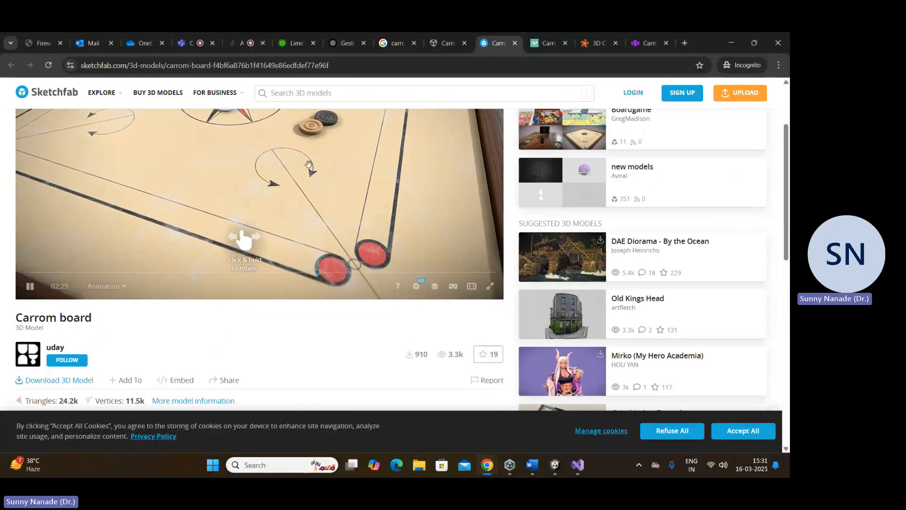
scroll(495, 274, "up", 3)
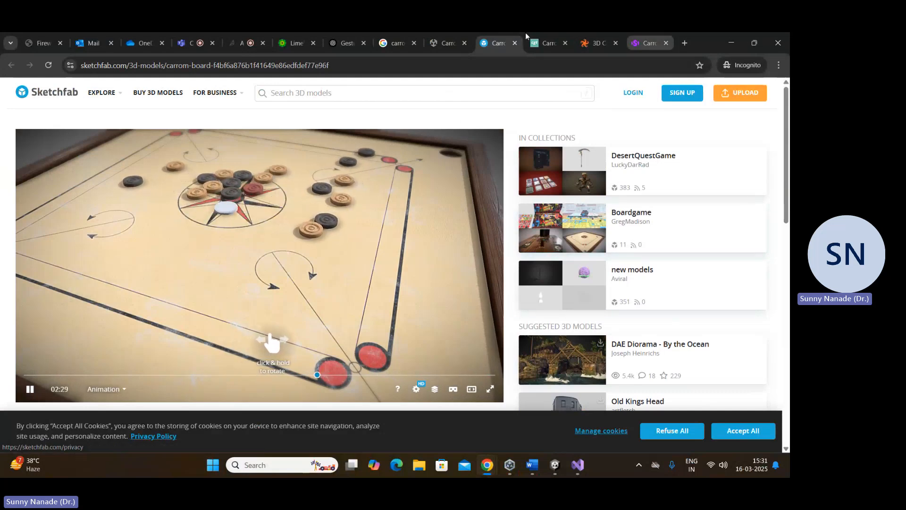
Step: Look through the carrom listings on CGTrader, TurboSquid and SellAnyCode
left_click(534, 44)
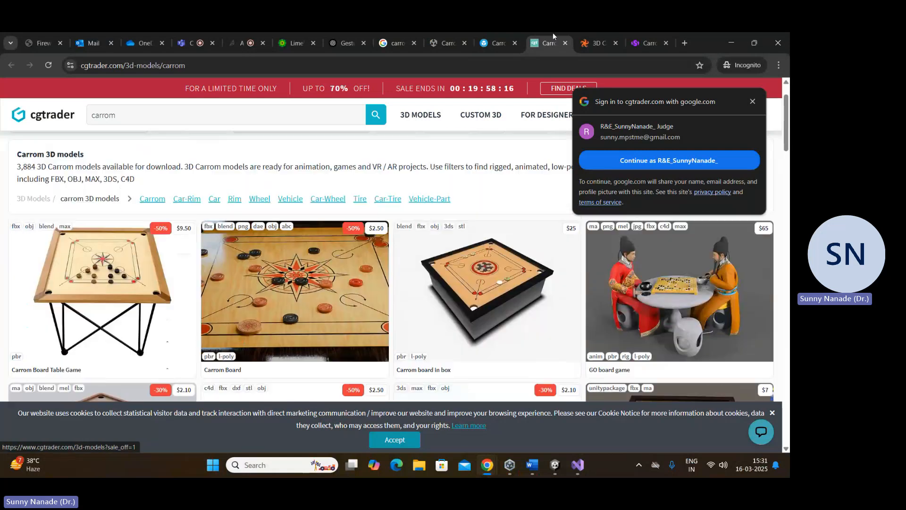
left_click(595, 42)
scroll(431, 214, "down", 4)
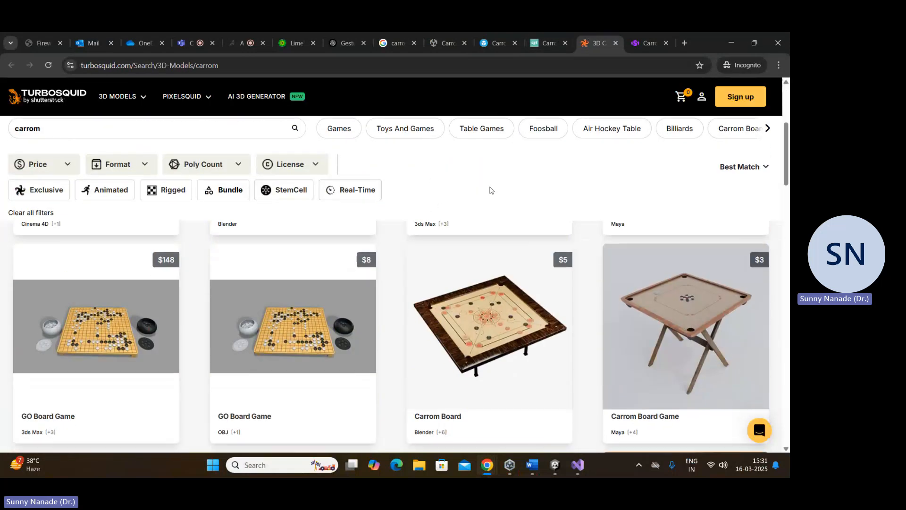
left_click(635, 37)
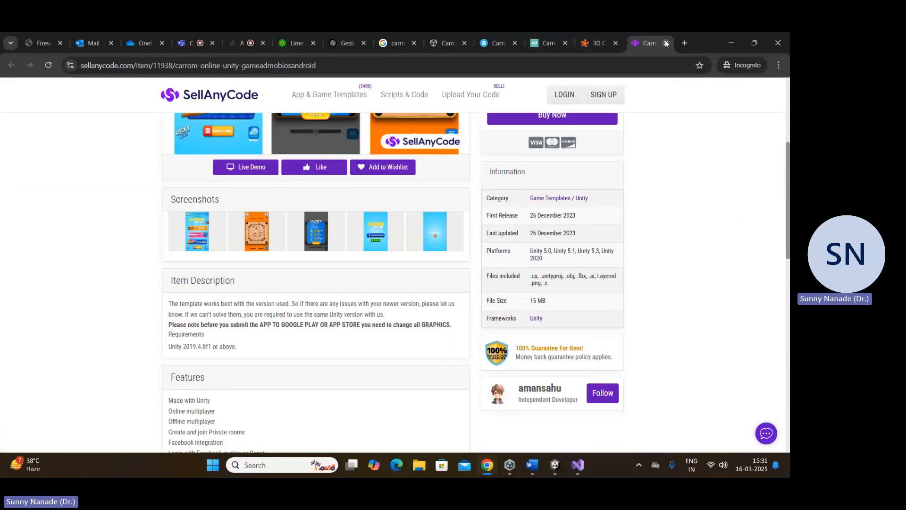
Step: Close the SellAnyCode, TurboSquid, CGTrader and Sketchfab tabs and open a new blank tab
left_click(666, 43)
left_click(666, 43)
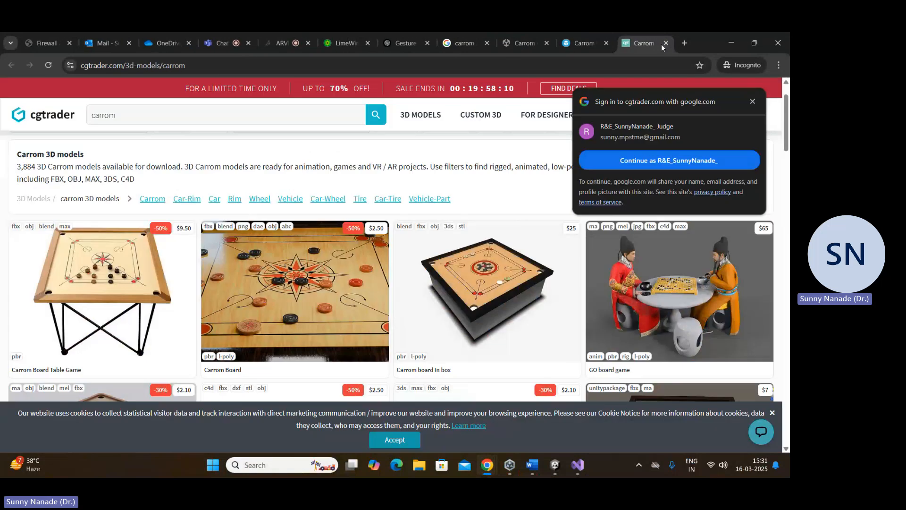
left_click(665, 44)
left_click(665, 45)
left_click(683, 43)
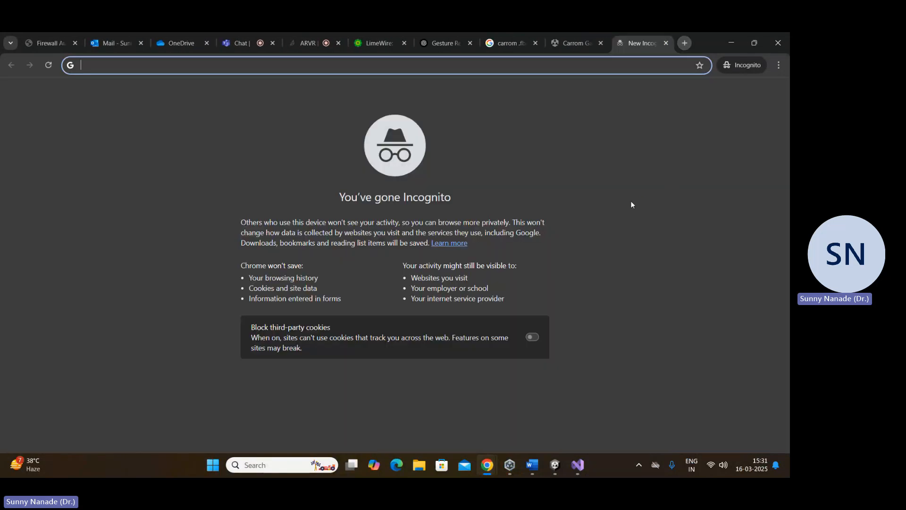
Step: Close the Carrom Game asset page, the carrom .fbx search and the Gesture tab, leaving the blank tab open
left_click(600, 43)
left_click(535, 43)
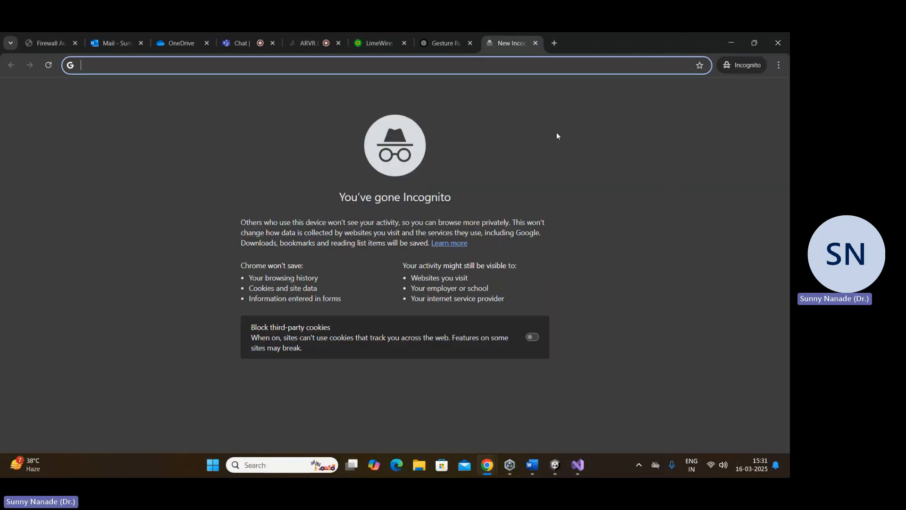
left_click(584, 43)
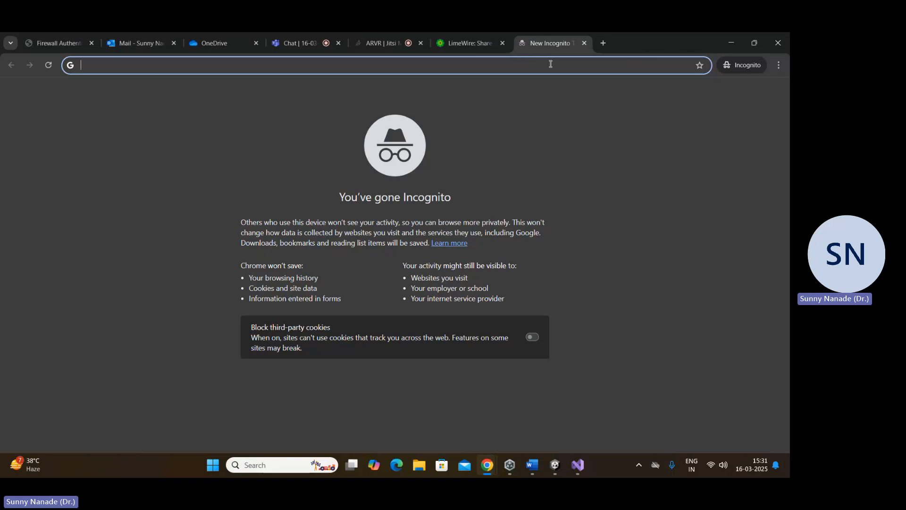
Step: Search the web for tinkercad and look over the Tinkercad home page, closing its tab when done
type("tinkercad")
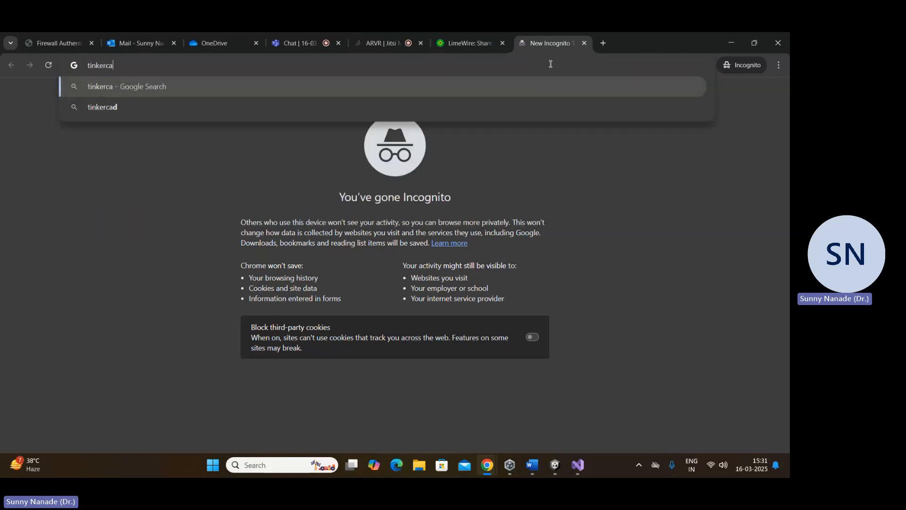
key("Return")
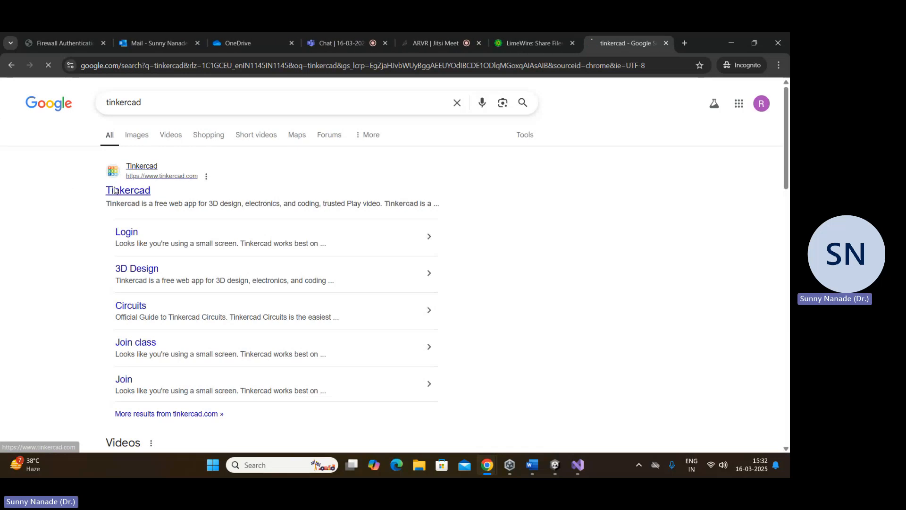
left_click(122, 190)
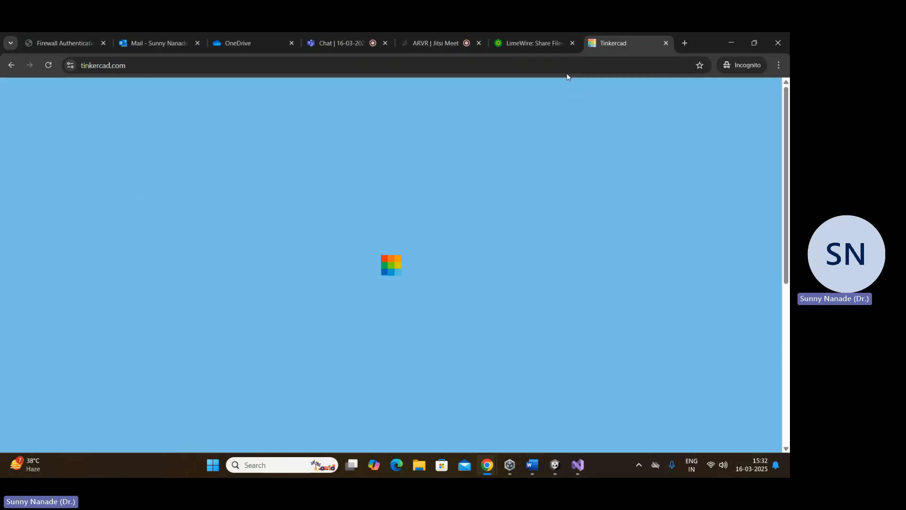
scroll(115, 185, "down", 10)
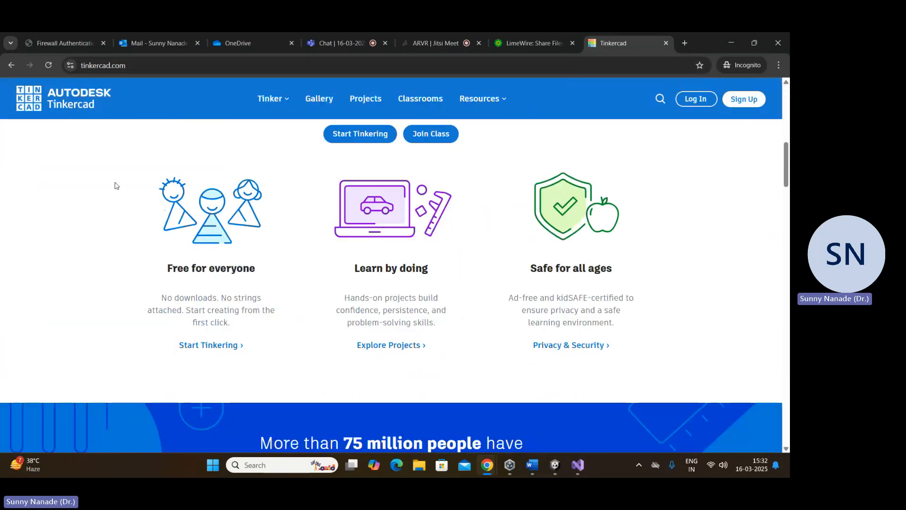
scroll(419, 294, "up", 3)
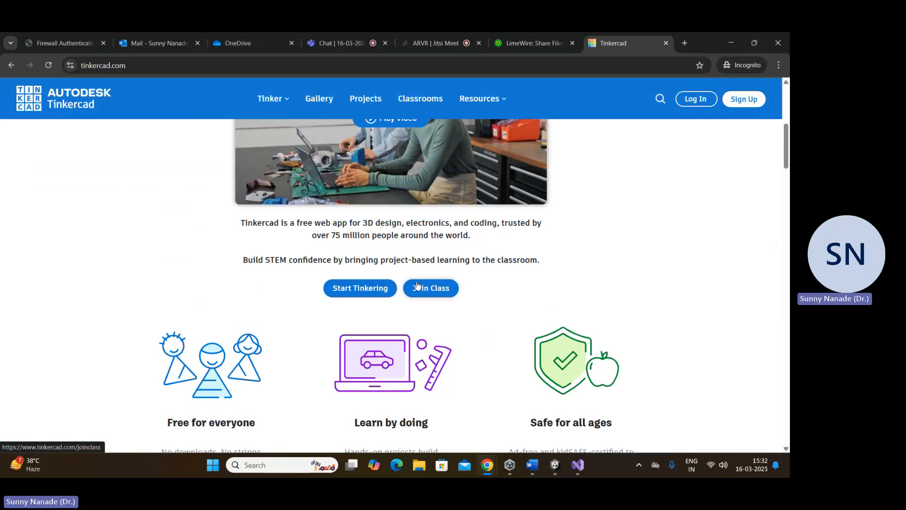
left_click(665, 42)
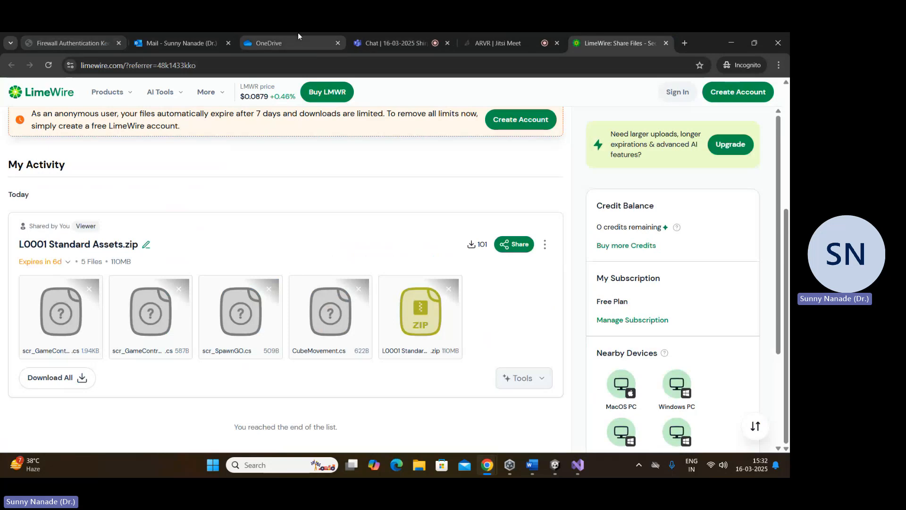
Step: Switch to Teams and open the Class Materials folder in the General channel files of the 2024-25 VI IVRAR team
left_click(378, 42)
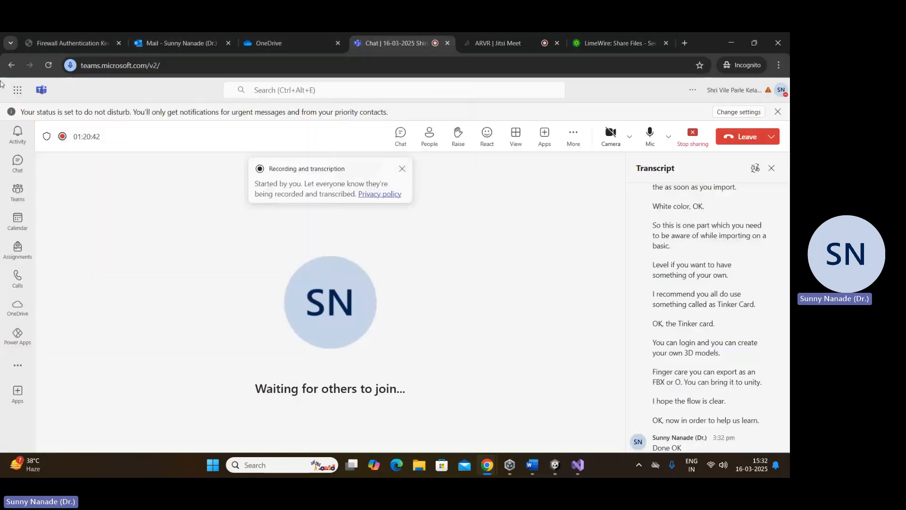
left_click(16, 90)
left_click(116, 216)
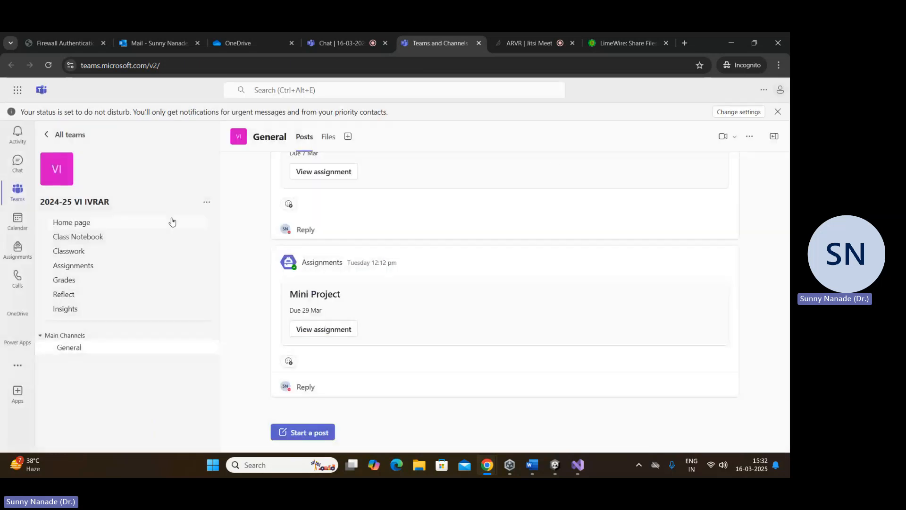
left_click(328, 136)
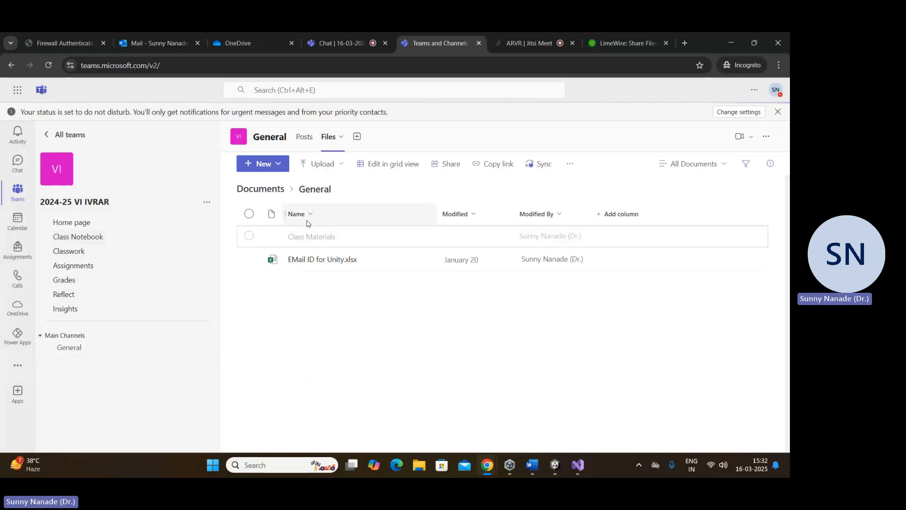
left_click(311, 236)
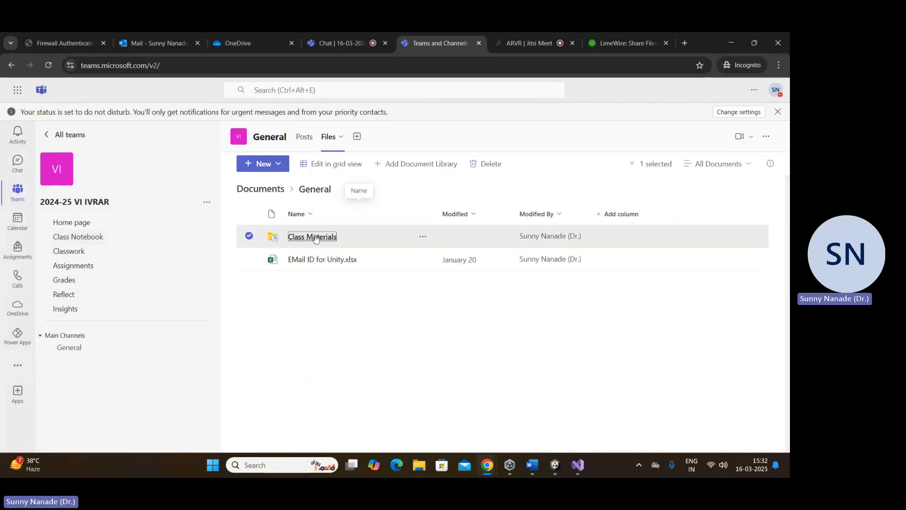
Step: Open the "Unity 2022 Practices To Build 2D, 3D, Augmented Reality & Virtual Reality Games From Basic" PDF and download it to the Downloads folder
left_click(321, 357)
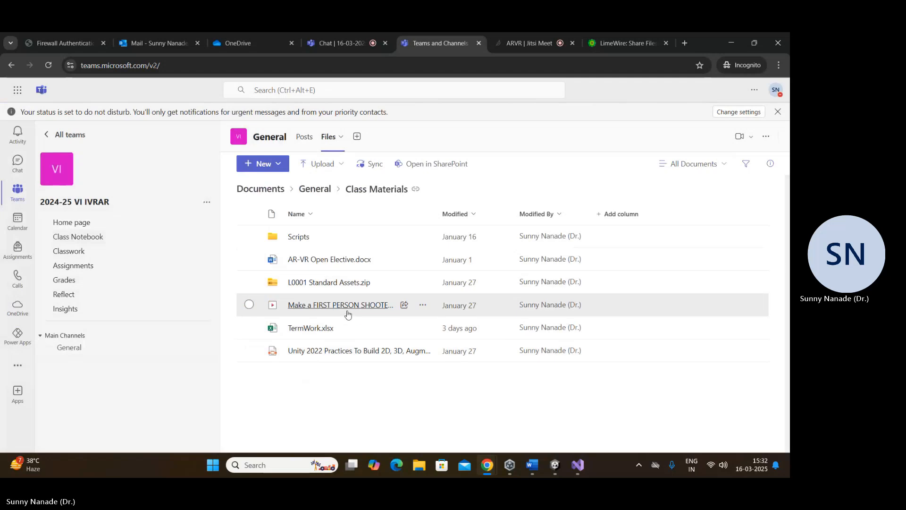
left_click(383, 358)
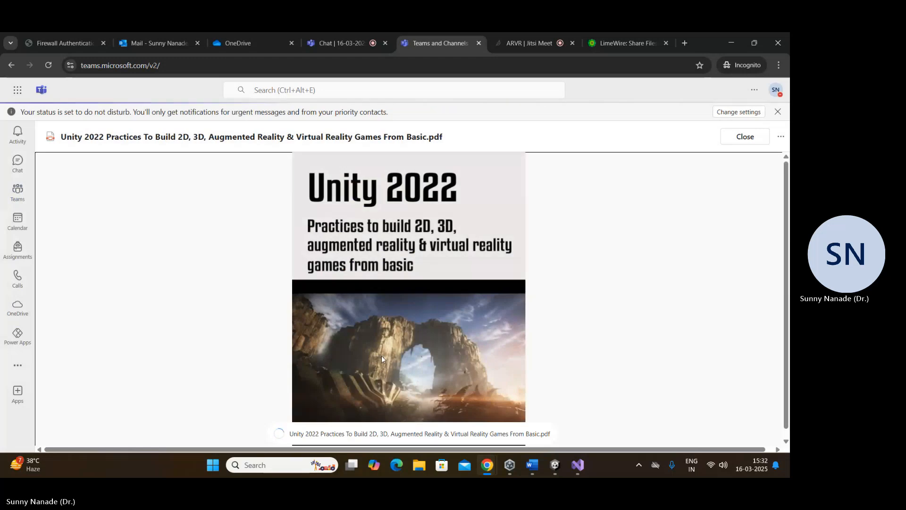
left_click(780, 137)
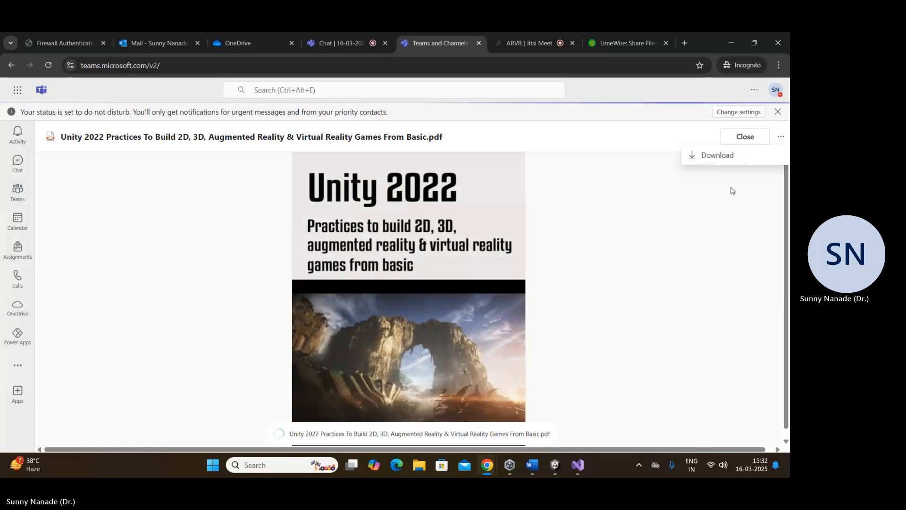
left_click(732, 156)
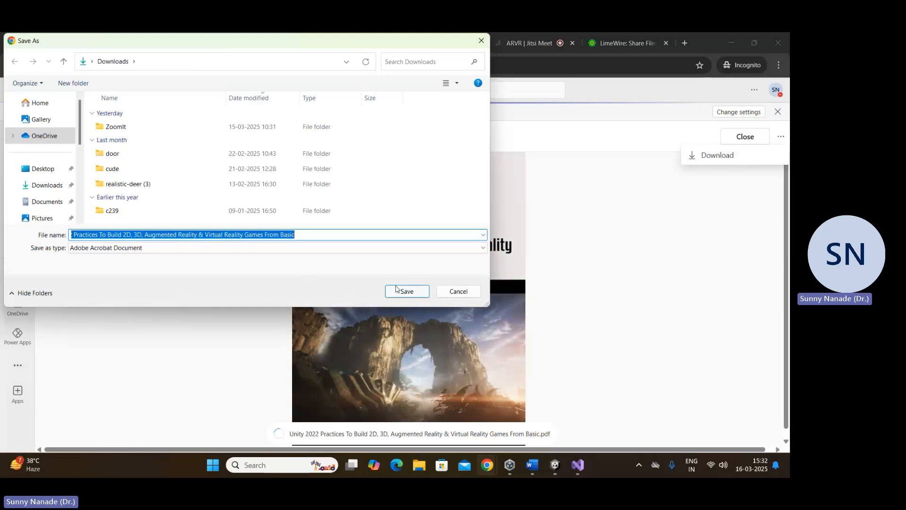
left_click(406, 291)
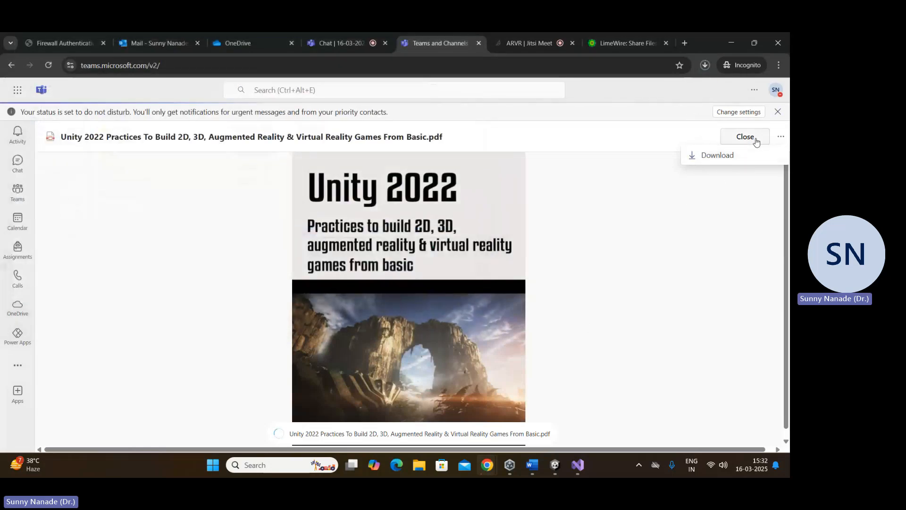
left_click(757, 138)
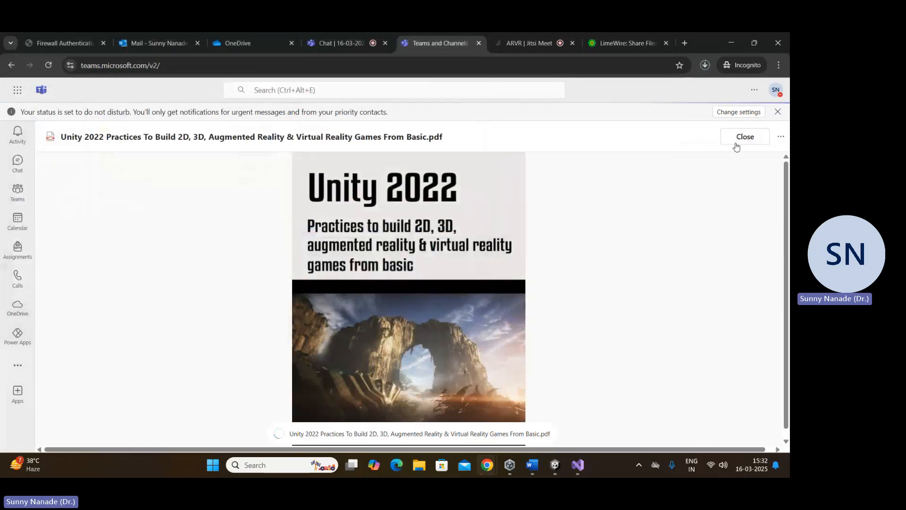
Step: Show the download history and run a web search for the Unity 2022 PDF's title, without the file extension
key("ctrl+j")
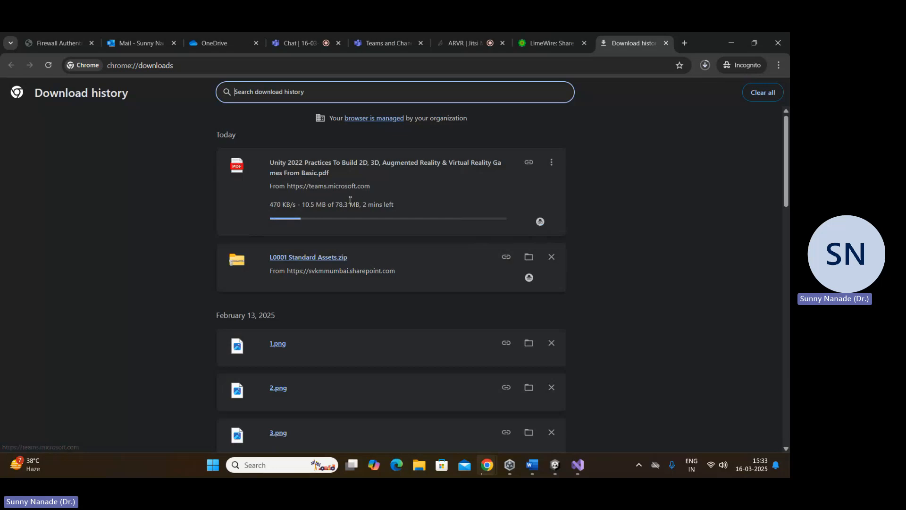
left_click_drag(269, 163, 318, 172)
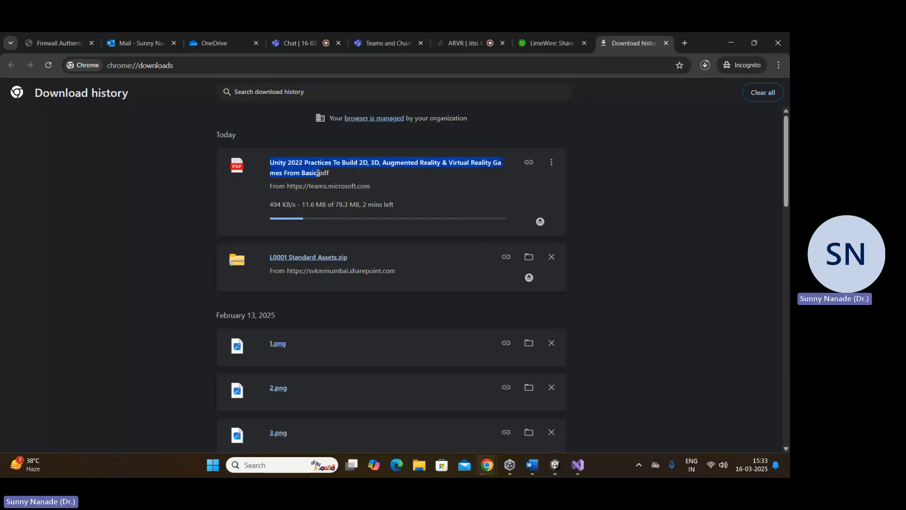
right_click(312, 172)
left_click(340, 202)
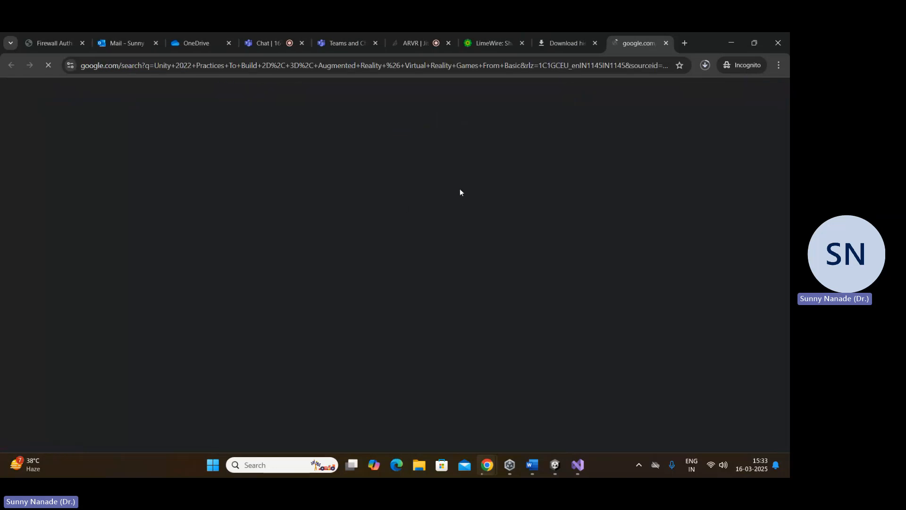
Step: Look through the search results for the book and open Packt's "Unity 2022 by Example" result in a background tab
scroll(441, 277, "down", 6)
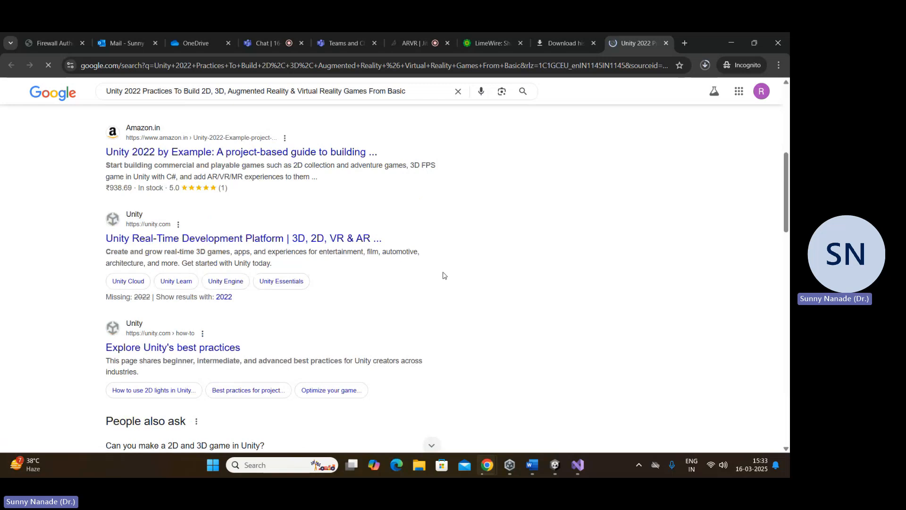
scroll(443, 276, "down", 1)
scroll(441, 277, "down", 3)
scroll(96, 192, "down", 4)
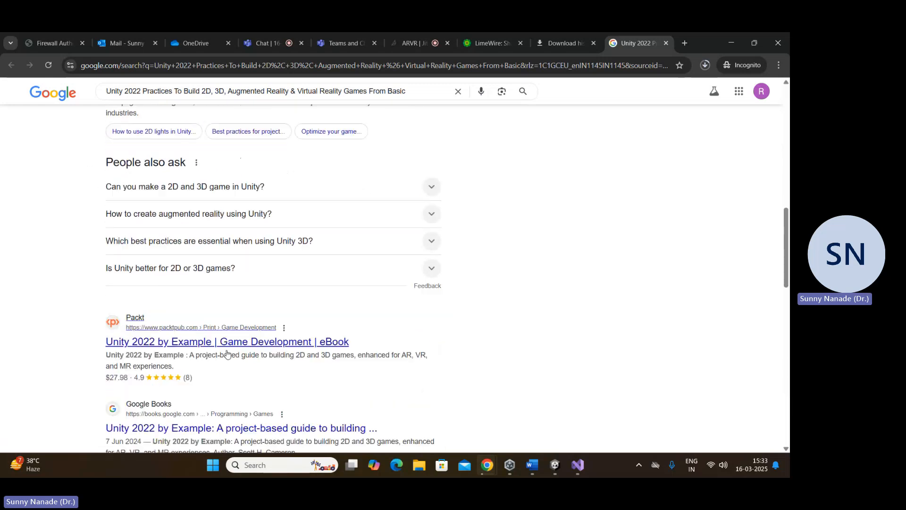
middle_click(224, 188)
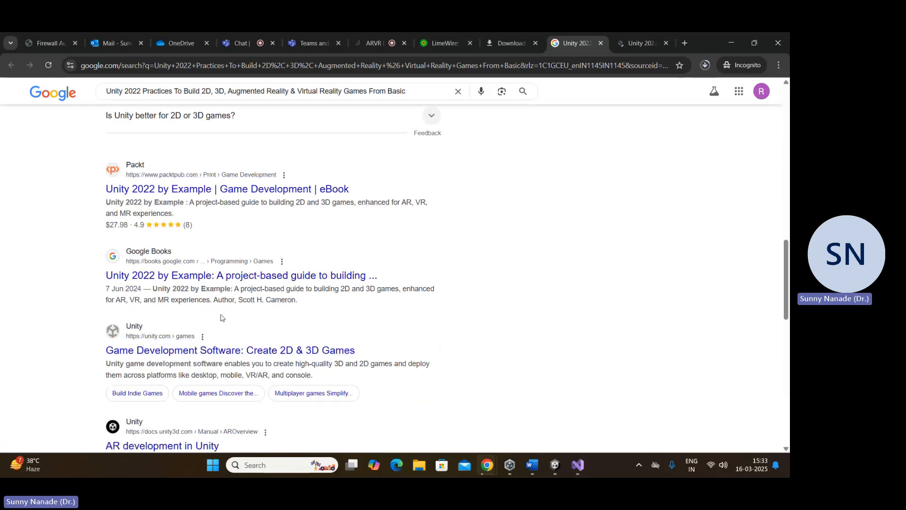
scroll(320, 336, "down", 4)
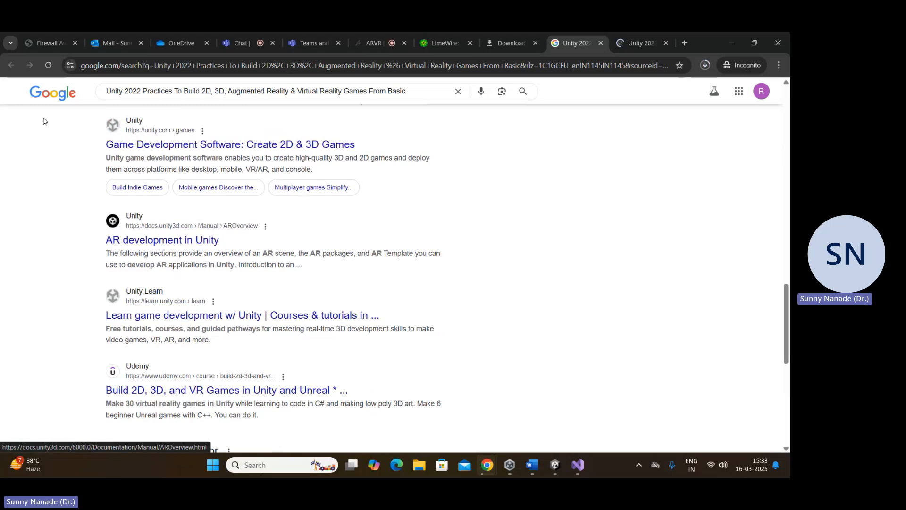
Step: Search again with "github" added in front of the book title
left_click(106, 93)
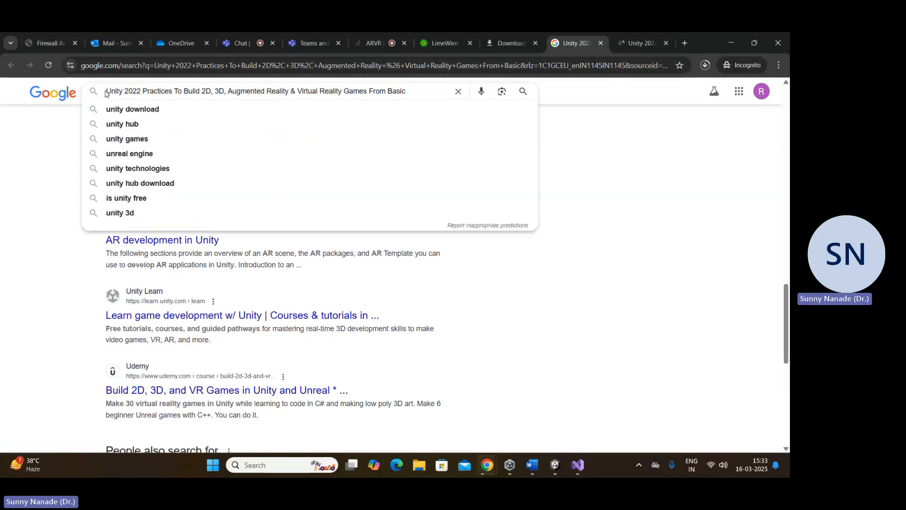
type("github")
key("Return")
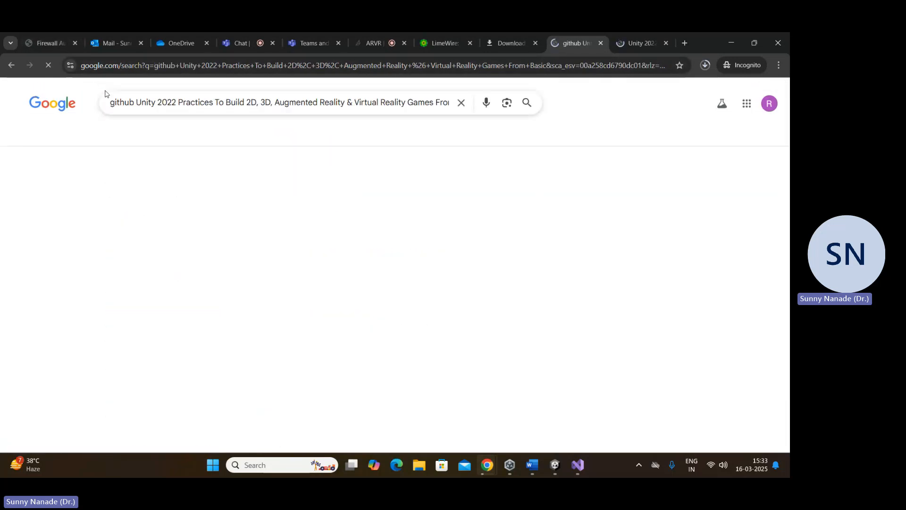
Step: Review the Packt "Unity 2022 by Example" page, and close both it and the github search tab
left_click(648, 36)
scroll(425, 257, "down", 4)
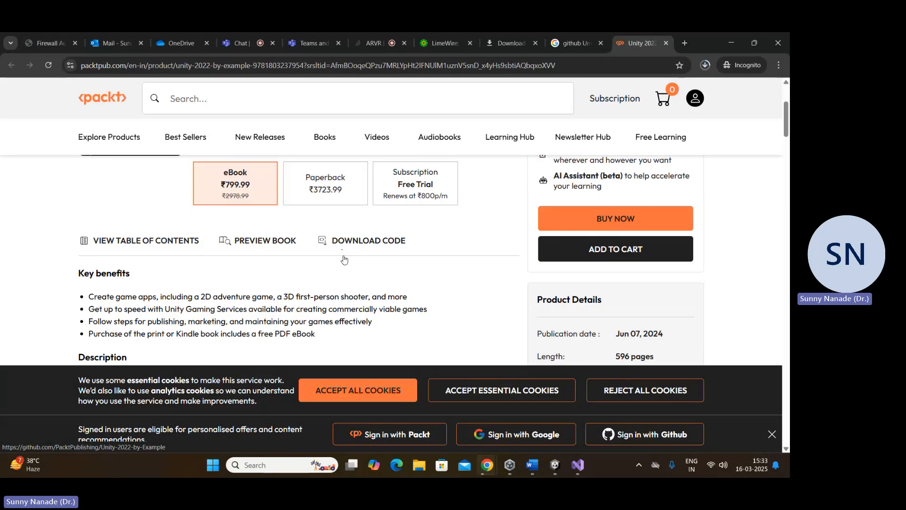
scroll(343, 259, "down", 8)
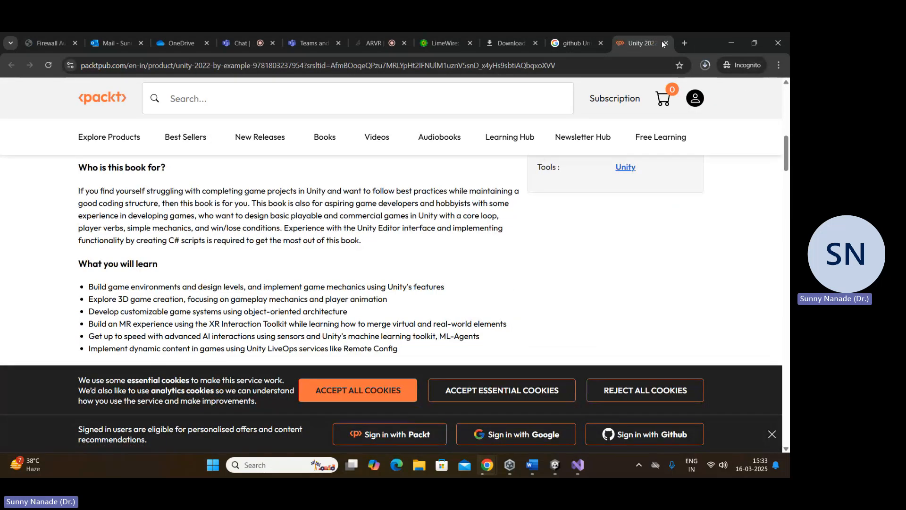
left_click(666, 43)
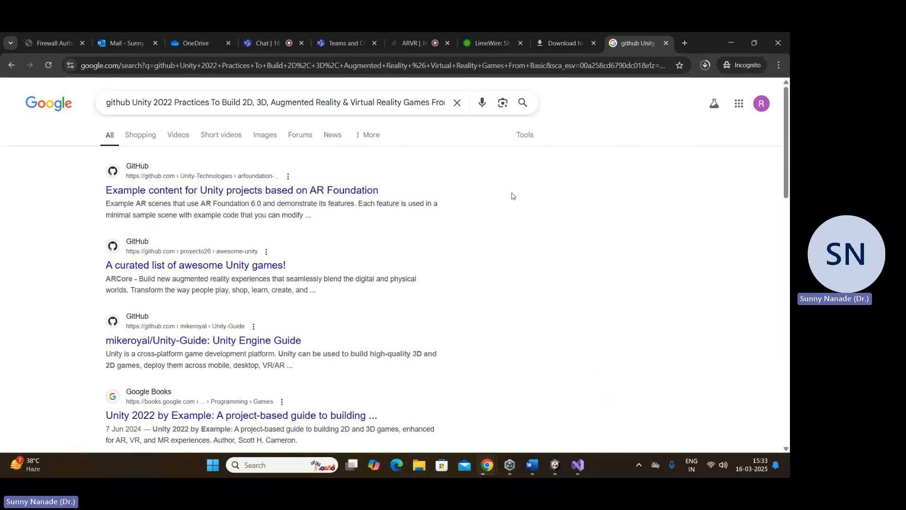
left_click(666, 43)
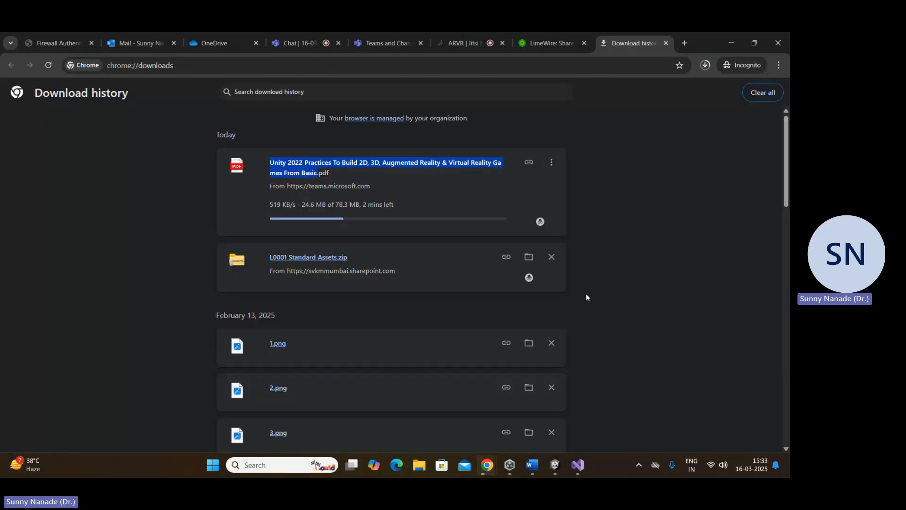
Step: Highlight the Unity 2022 PDF's title in the download history to point it out, and clear the selection
left_click(414, 160)
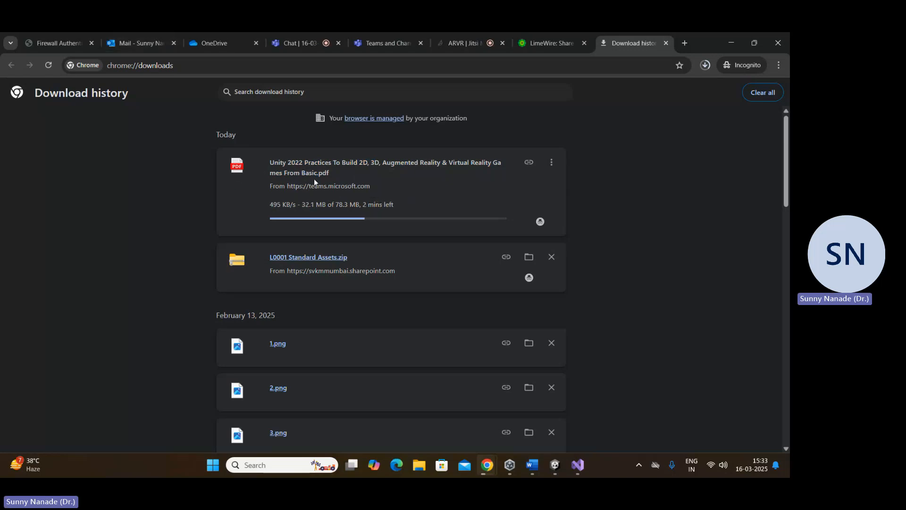
left_click_drag(271, 157, 324, 174)
left_click(337, 177)
Step: Minimise the browser, switch to Unity Hub and show its Community resources
left_click(726, 49)
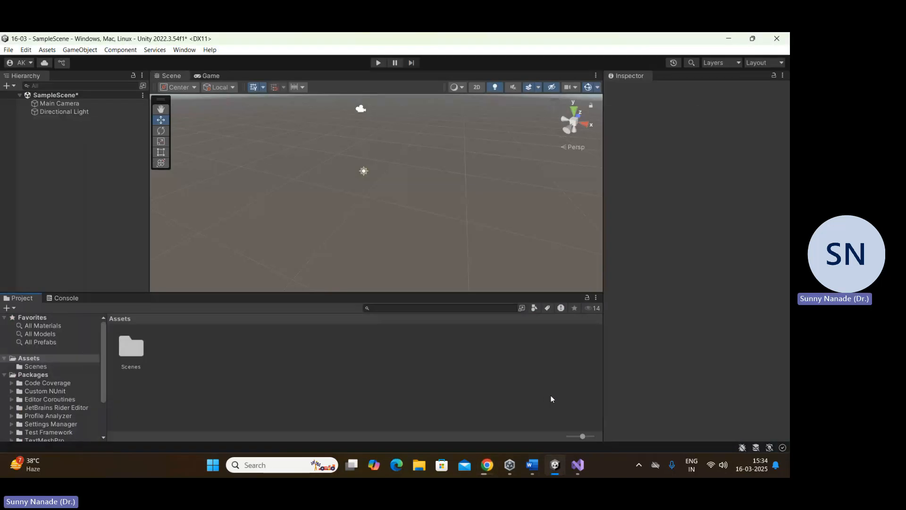
left_click(513, 466)
left_click(38, 171)
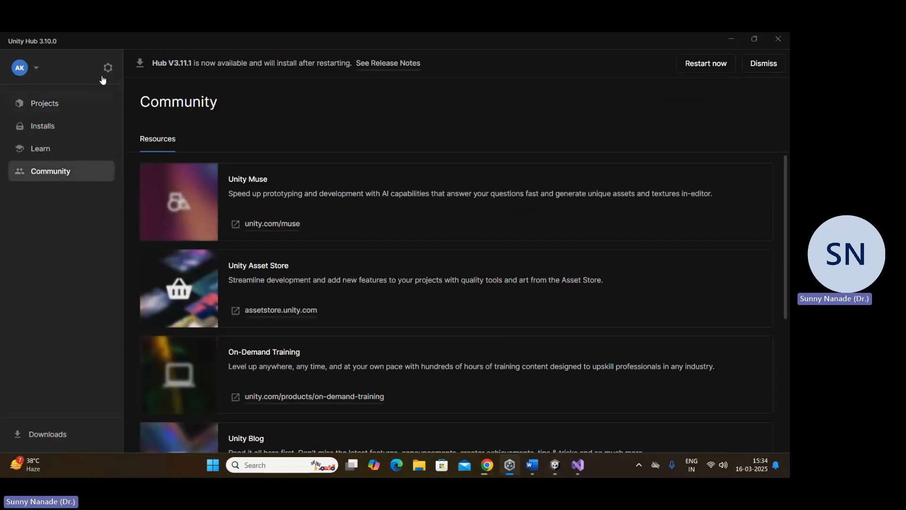
Step: Open the Unity Asset Store from the Community resources, sign in with the Unity account, and return to the store page after revisiting Unity Hub
left_click(297, 317)
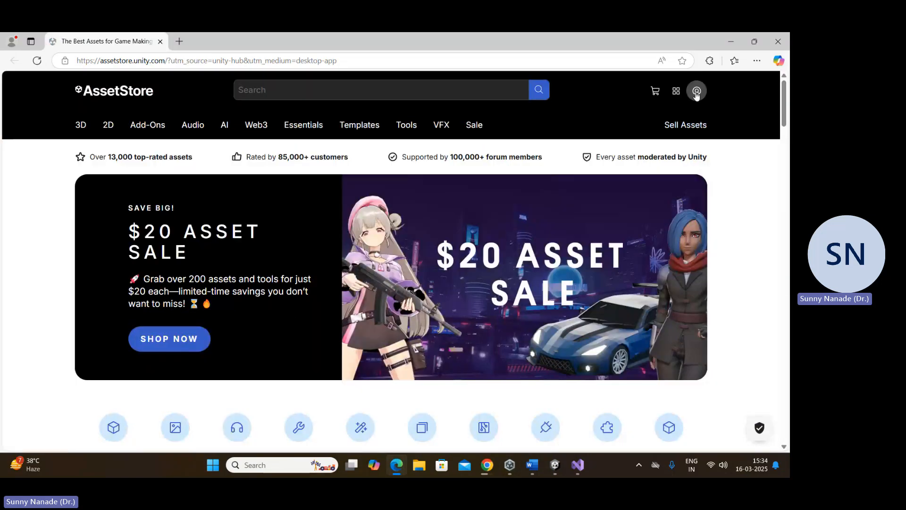
left_click(696, 92)
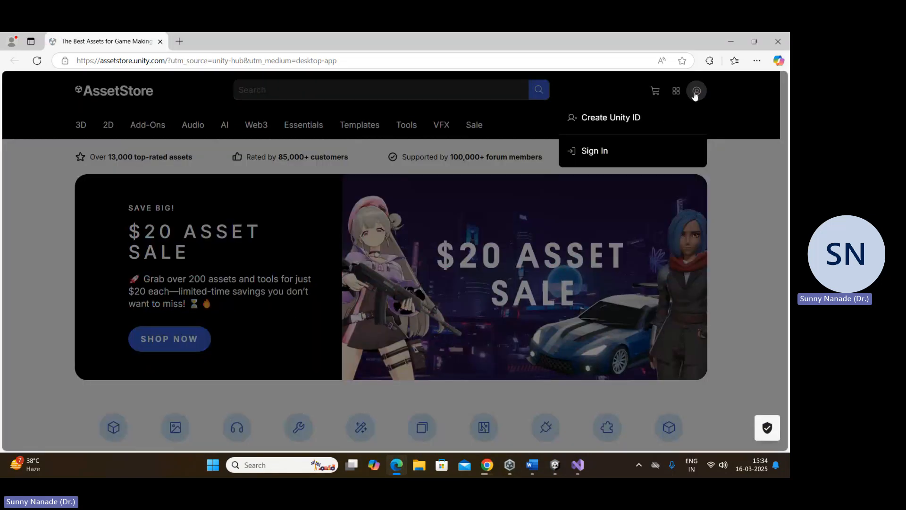
left_click(591, 152)
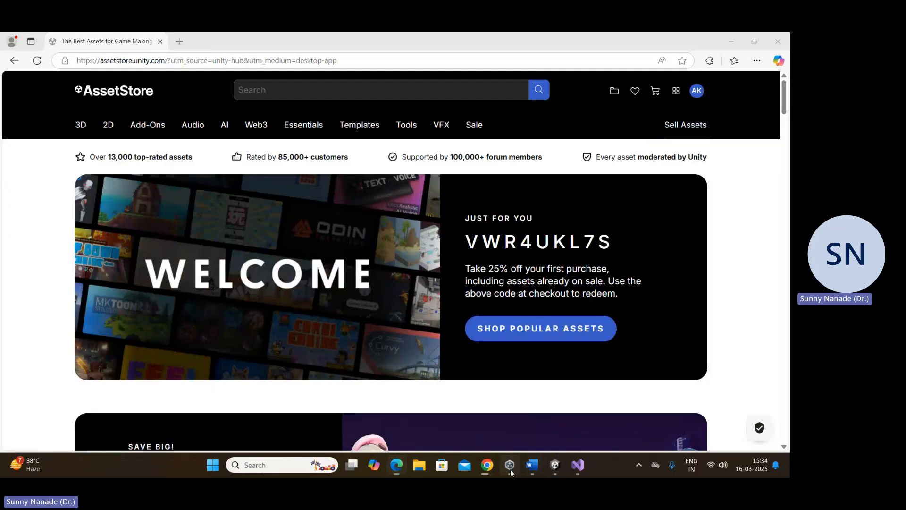
left_click(510, 467)
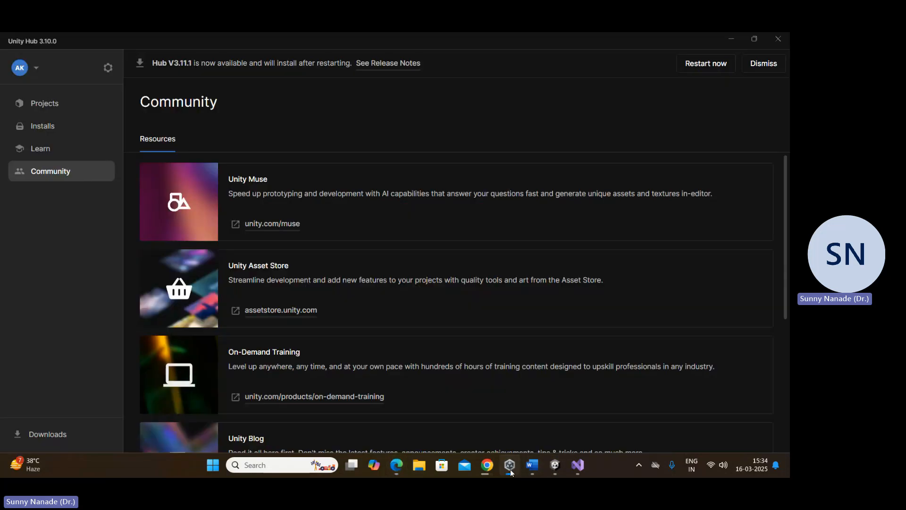
left_click(511, 467)
Step: Browse the Asset Store home page and search the store for "environments"
scroll(47, 268, "down", 5)
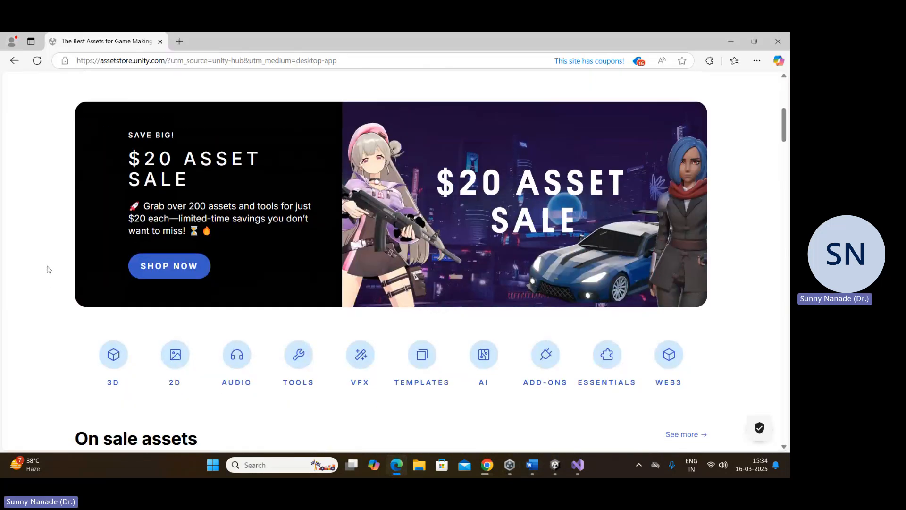
scroll(47, 269, "down", 20)
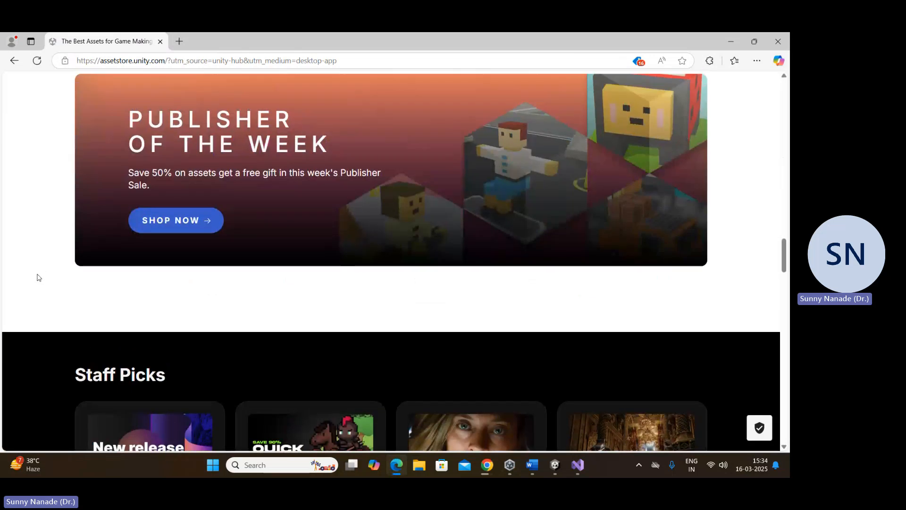
scroll(38, 277, "up", 20)
left_click(278, 91)
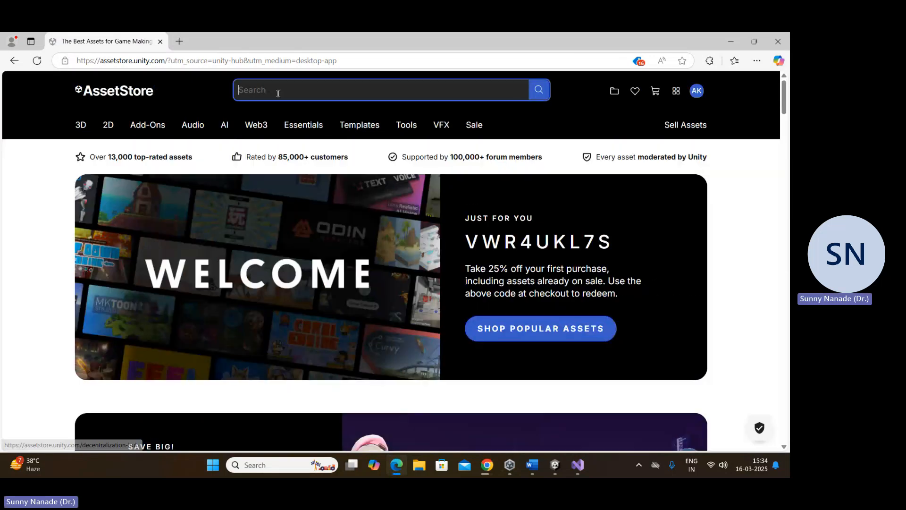
type("envi")
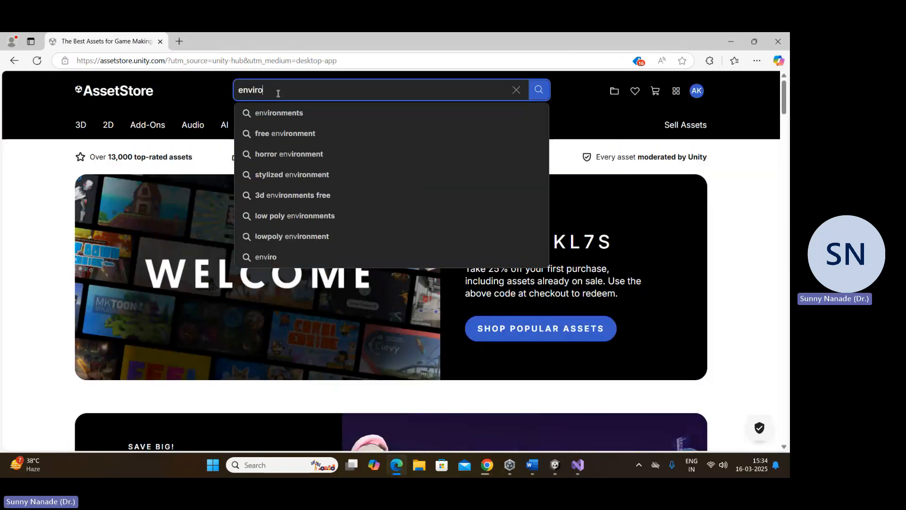
type("ro")
left_click(279, 120)
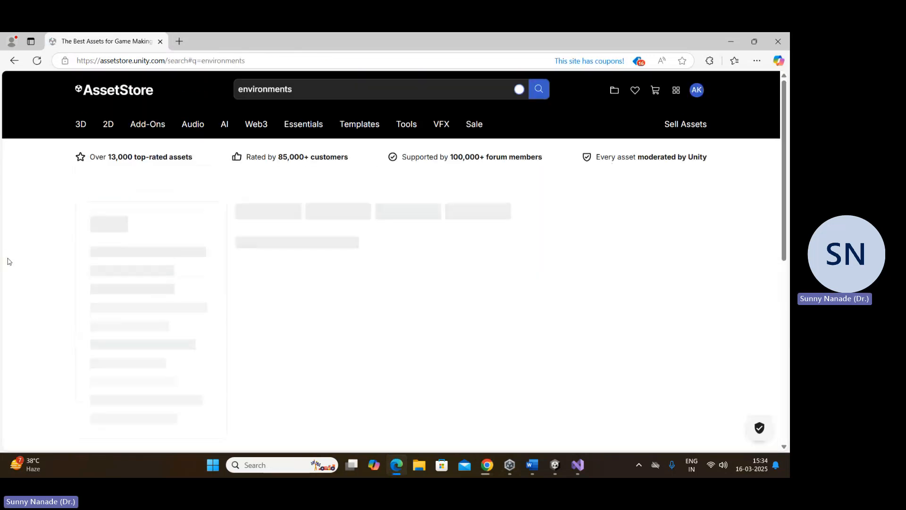
Step: Filter the environments results by price to show only Free assets
scroll(302, 255, "down", 4)
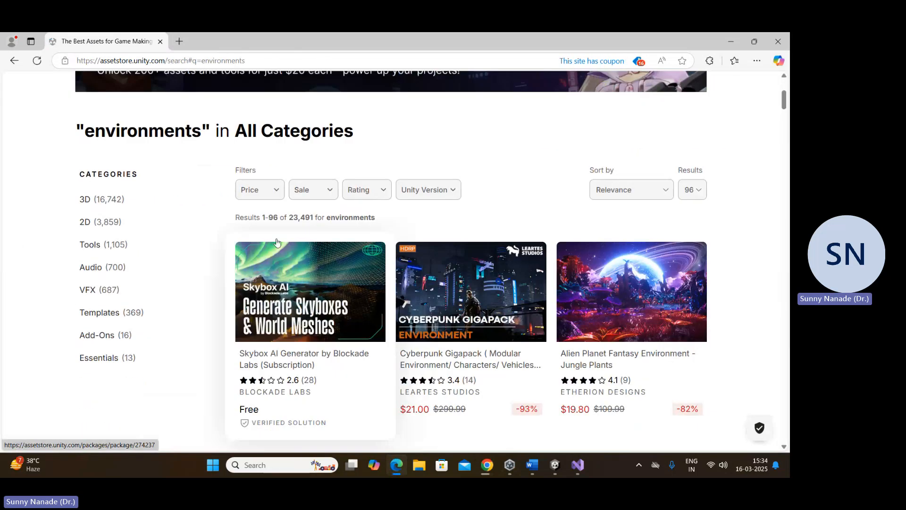
left_click(268, 190)
left_click(261, 217)
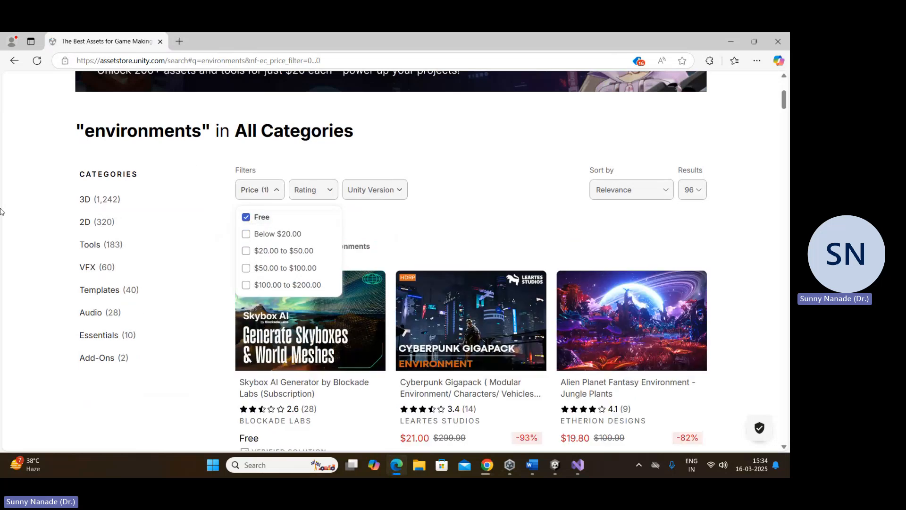
Step: Open the "Fantasy Forest Environment - Free Demo" asset in a new tab, sign in there and view its details
scroll(205, 202, "down", 3)
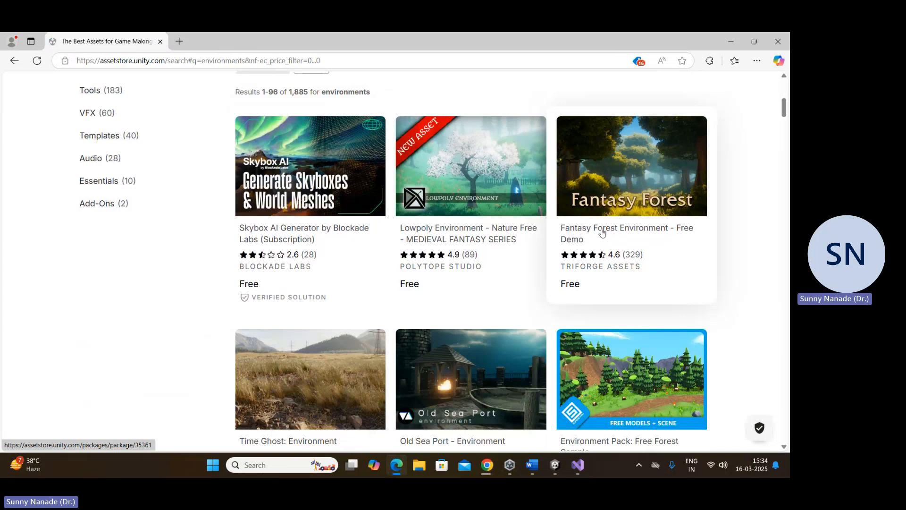
right_click(575, 235)
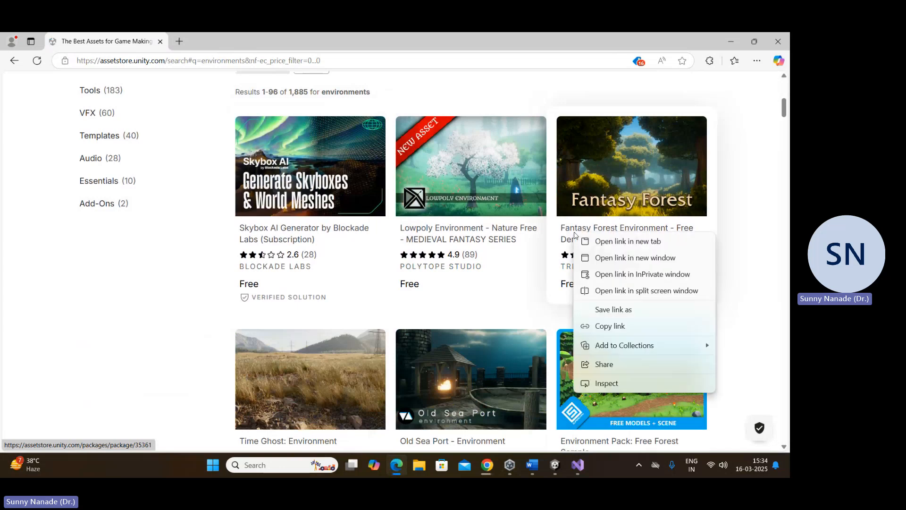
left_click(587, 241)
left_click(264, 42)
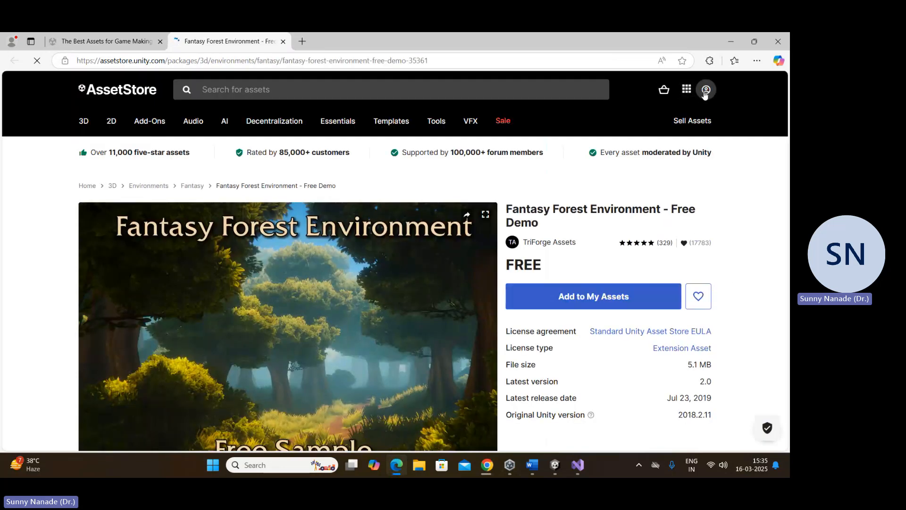
left_click(706, 93)
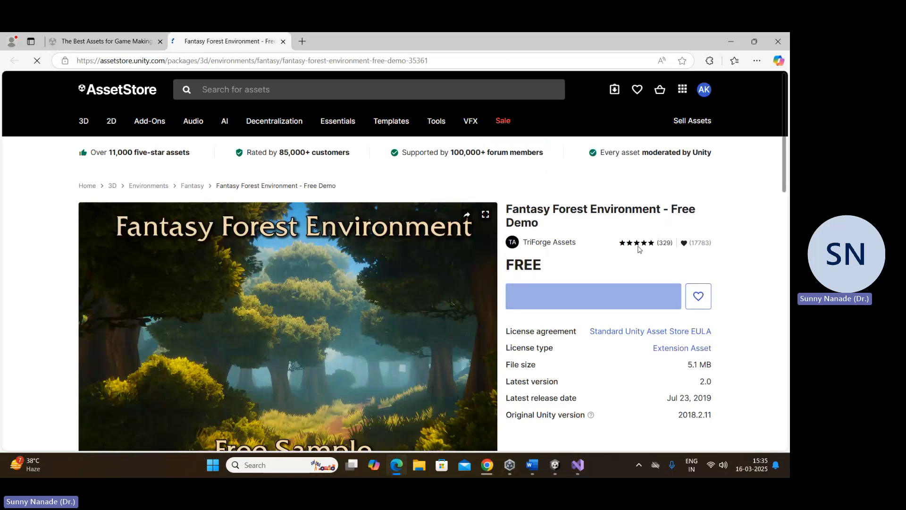
scroll(563, 329, "down", 2)
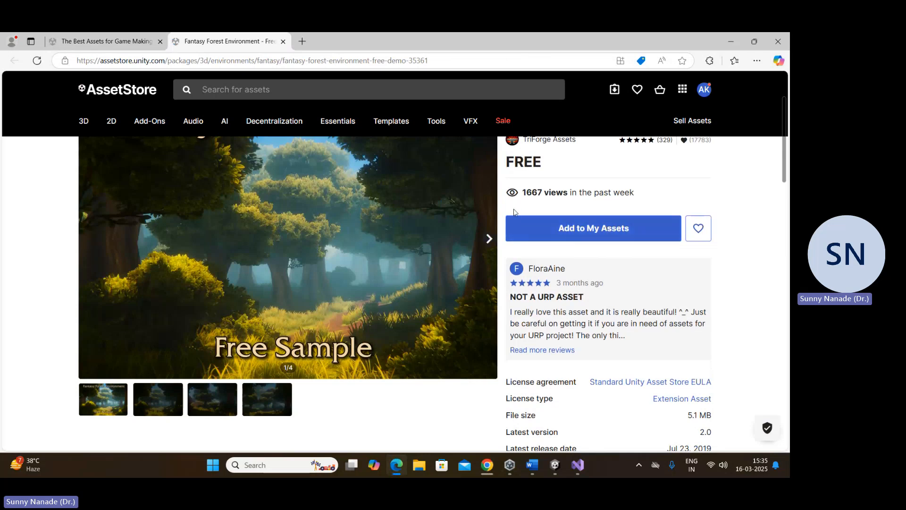
Step: Switch to the Unity editor, open the Package Manager and list the packages in My Assets
left_click(556, 466)
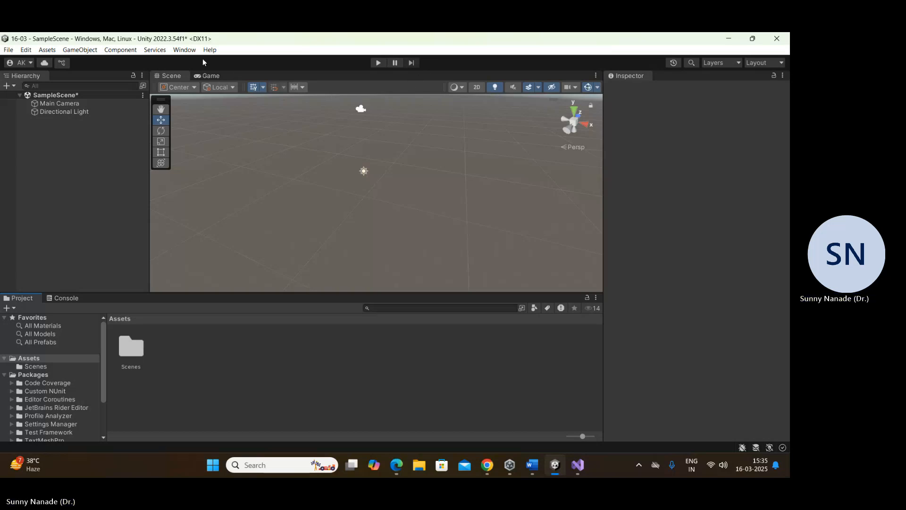
left_click(184, 49)
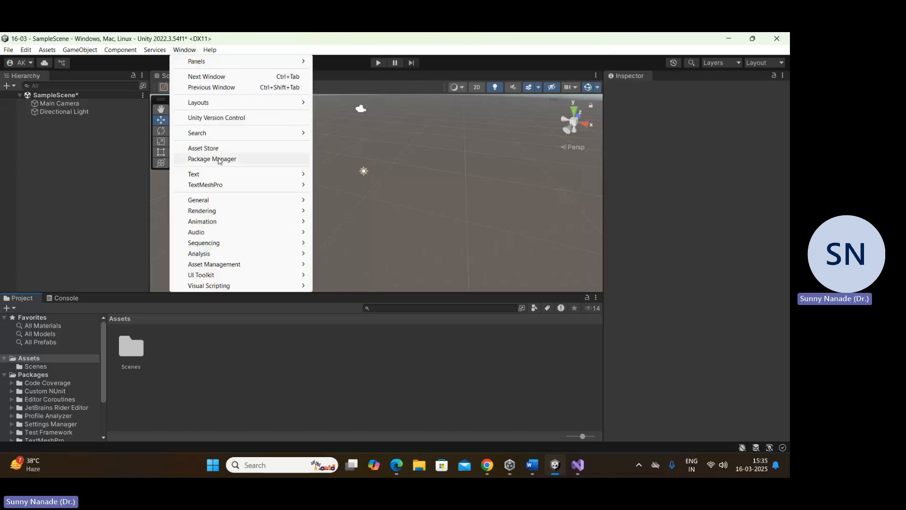
left_click(218, 160)
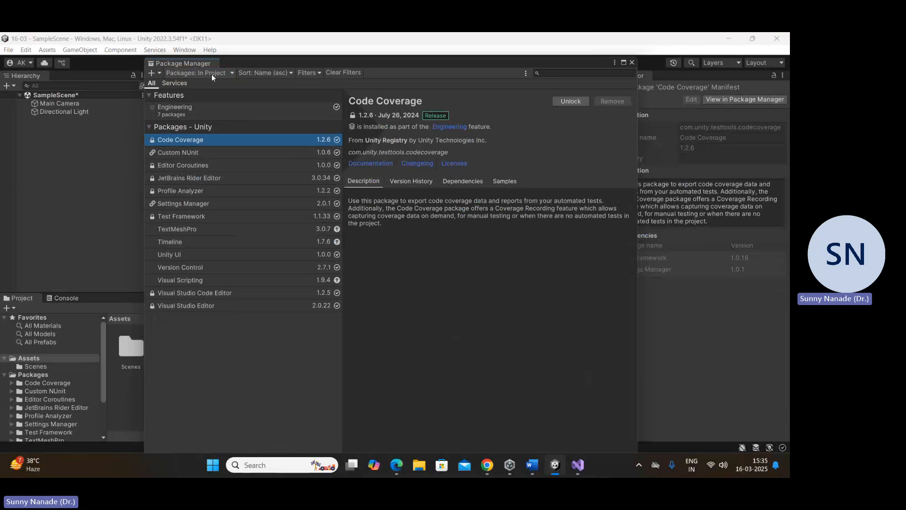
left_click(329, 136)
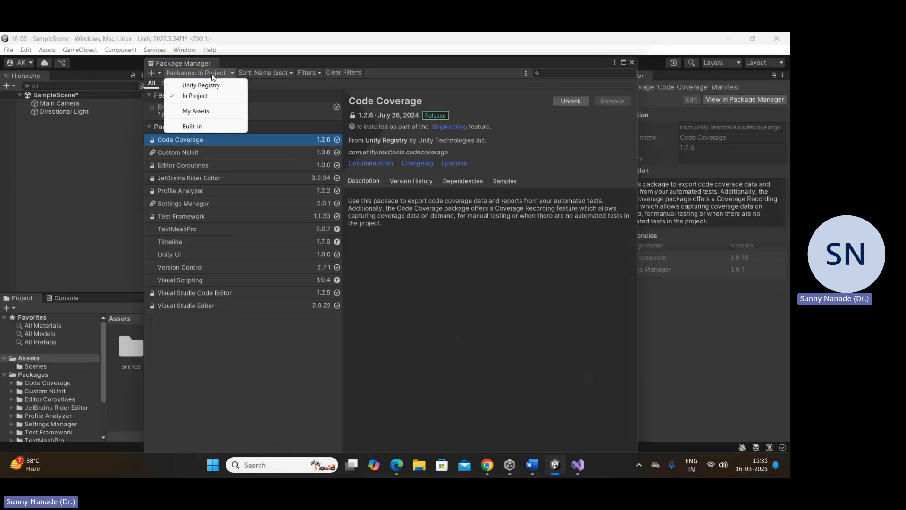
left_click(191, 112)
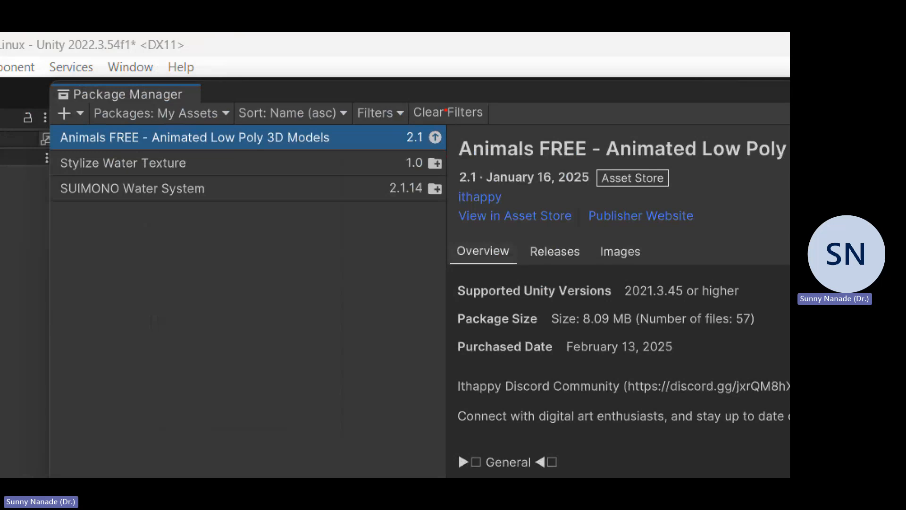
mouse_move(446, 109)
left_mouse_down()
mouse_move(477, 141)
mouse_move(422, 258)
left_mouse_up()
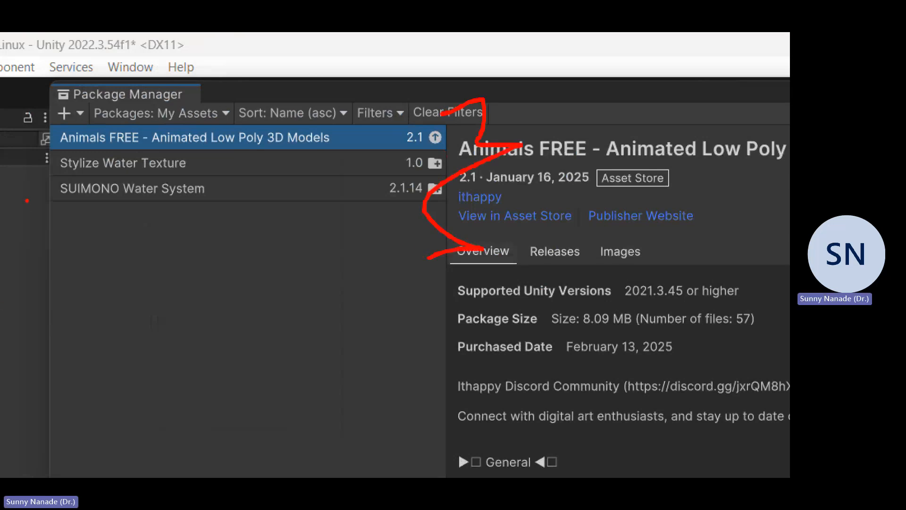
mouse_move(37, 193)
left_mouse_down()
mouse_move(107, 219)
mouse_move(447, 255)
mouse_move(493, 244)
left_mouse_up()
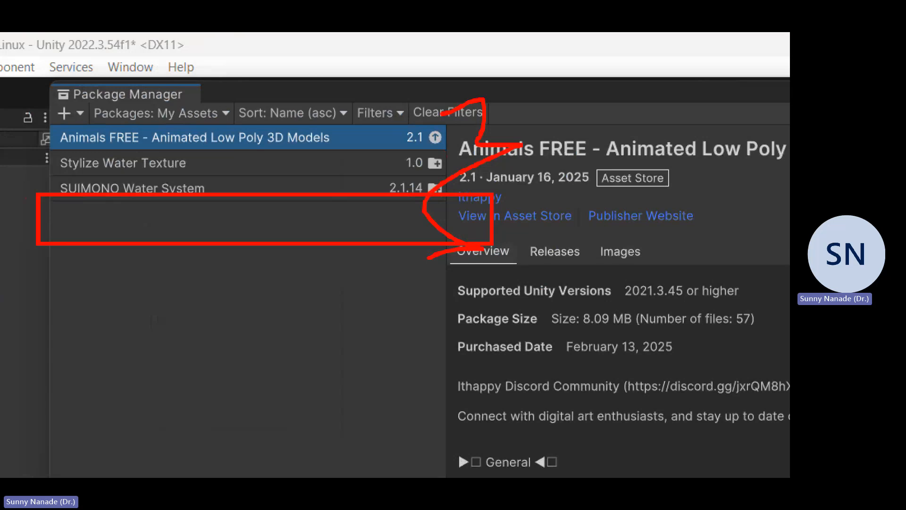
key("Escape")
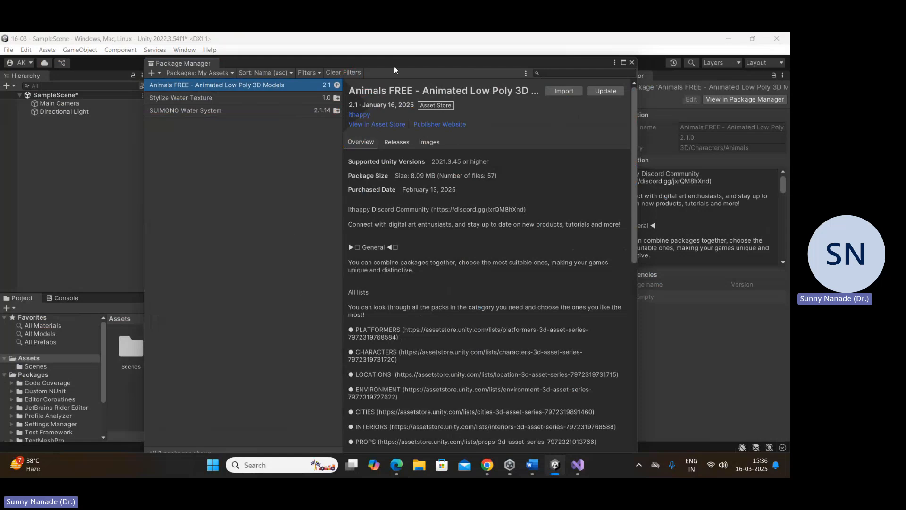
Step: Move the Package Manager window up, switch to Edge, add Fantasy Forest Environment - Free Demo to My Assets, and minimise the browser
left_click_drag(387, 66, 384, 45)
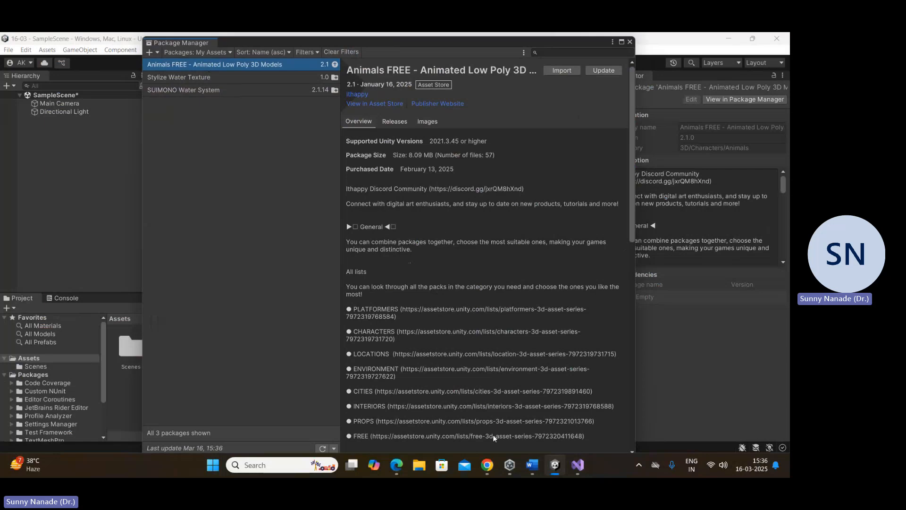
left_click(397, 465)
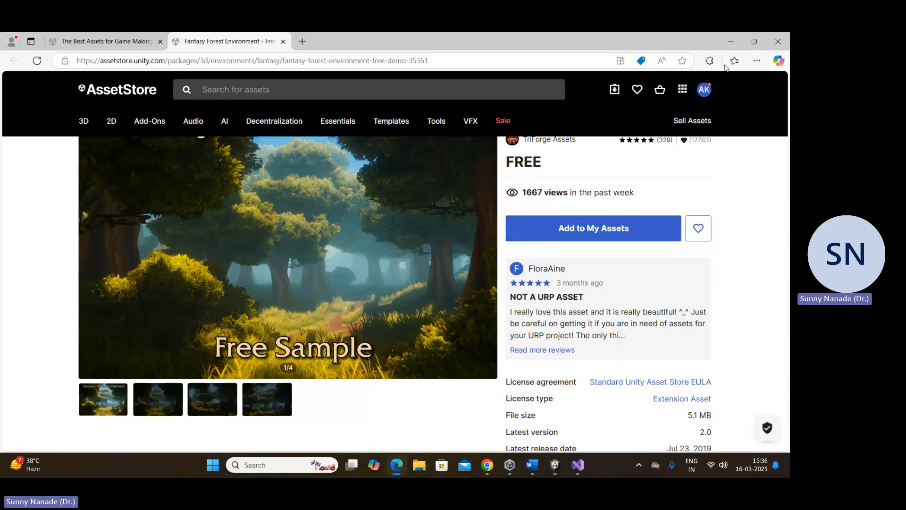
left_click(570, 230)
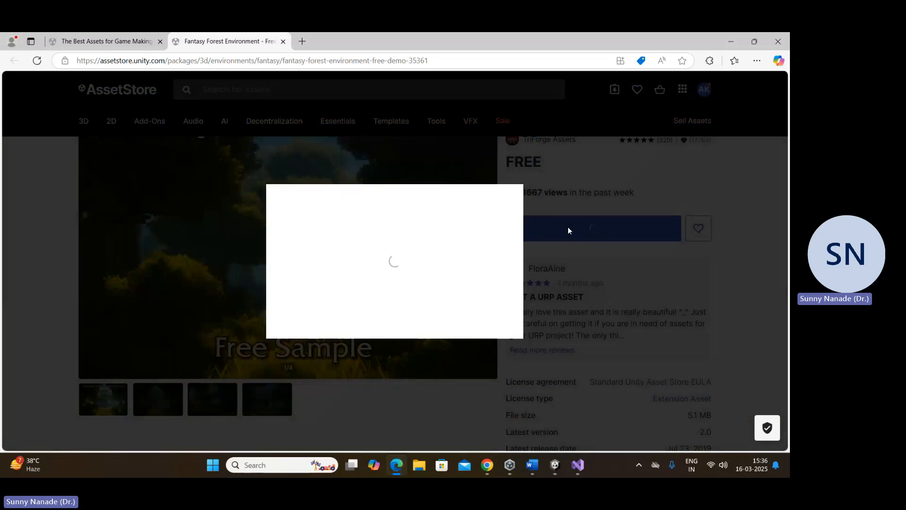
left_click(474, 318)
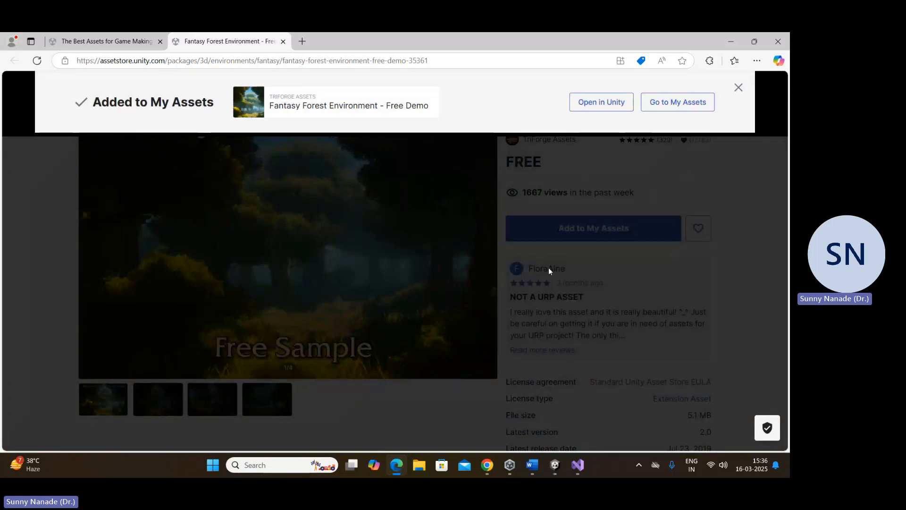
left_click(739, 87)
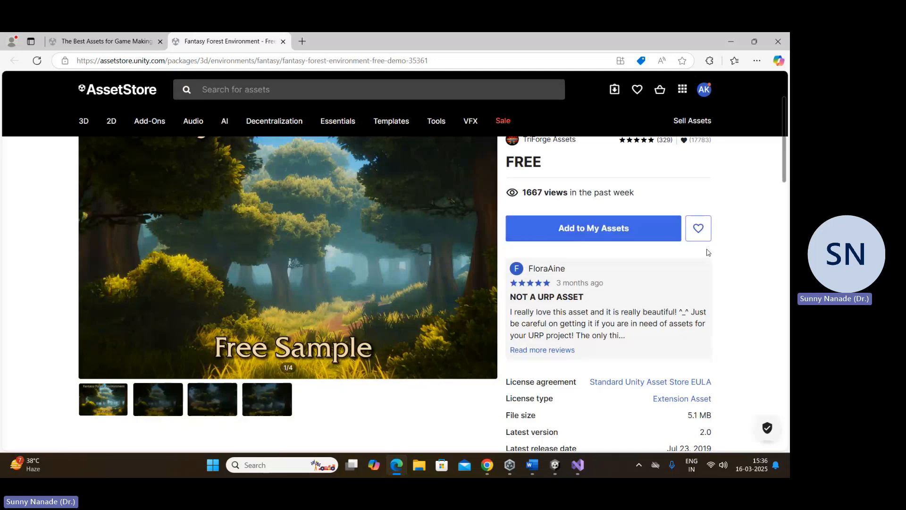
left_click(733, 41)
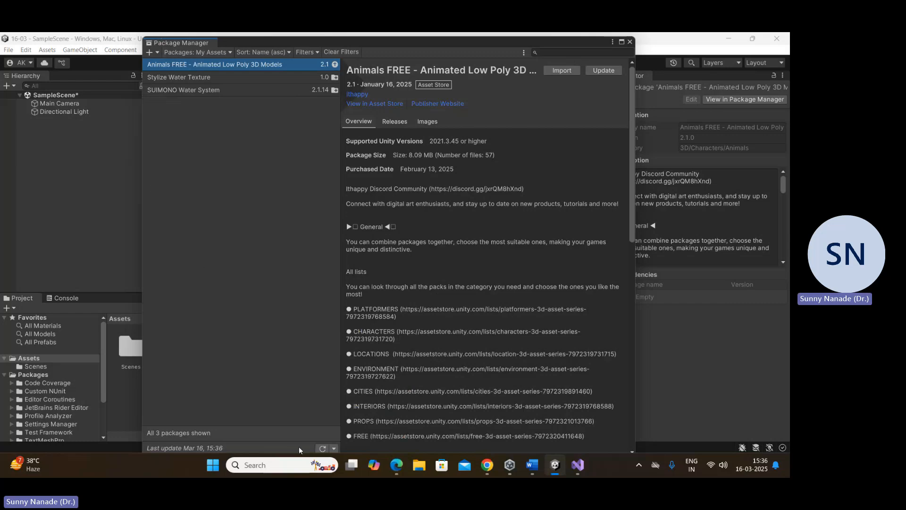
Step: Refresh the My Assets list in the Package Manager and download Fantasy Forest Environment - Free Demo
left_click(322, 448)
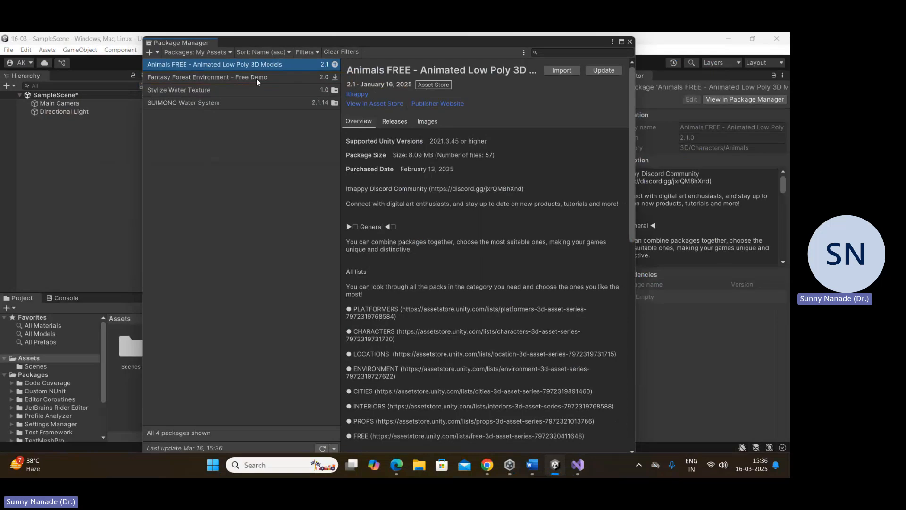
left_click(304, 104)
left_click(610, 71)
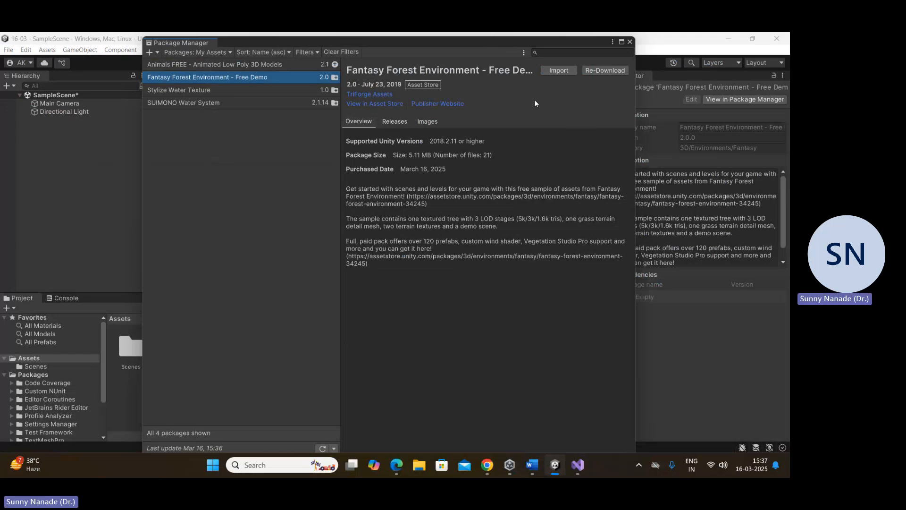
Step: Import all contents of the Fantasy Forest Environment - Free Demo package into the project
left_click_drag(484, 46, 575, 53)
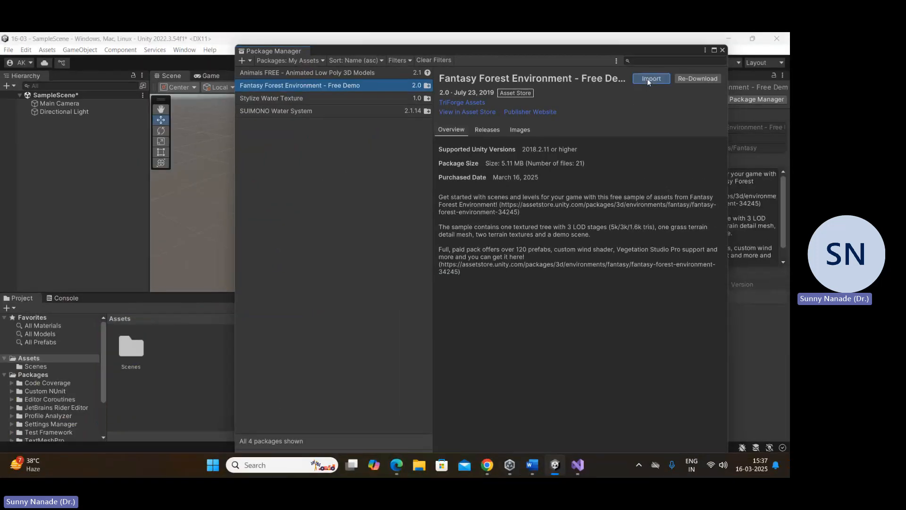
left_click(647, 79)
left_click_drag(525, 163, 160, 70)
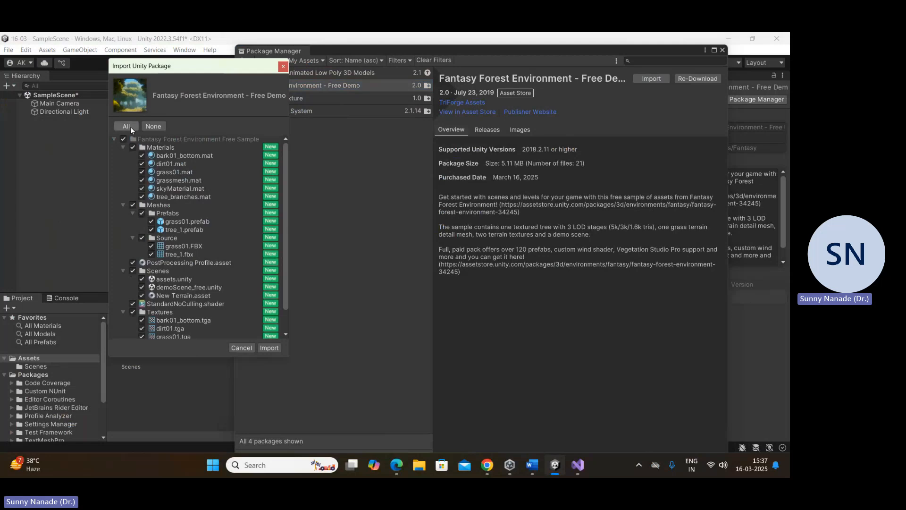
left_click(269, 348)
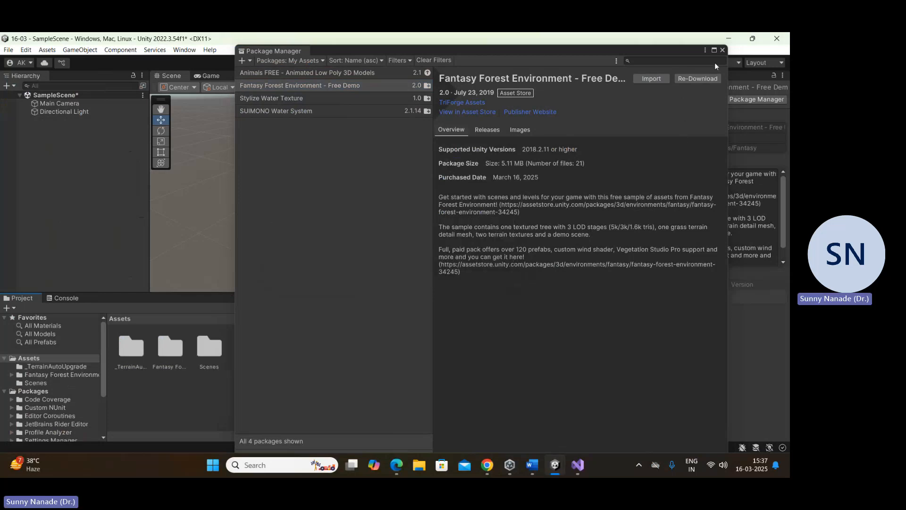
Step: Close the Package Manager and open demoScene_free from the Scenes folder of Fantasy Forest Environment Free Sample, discarding the SampleScene changes
left_click(722, 50)
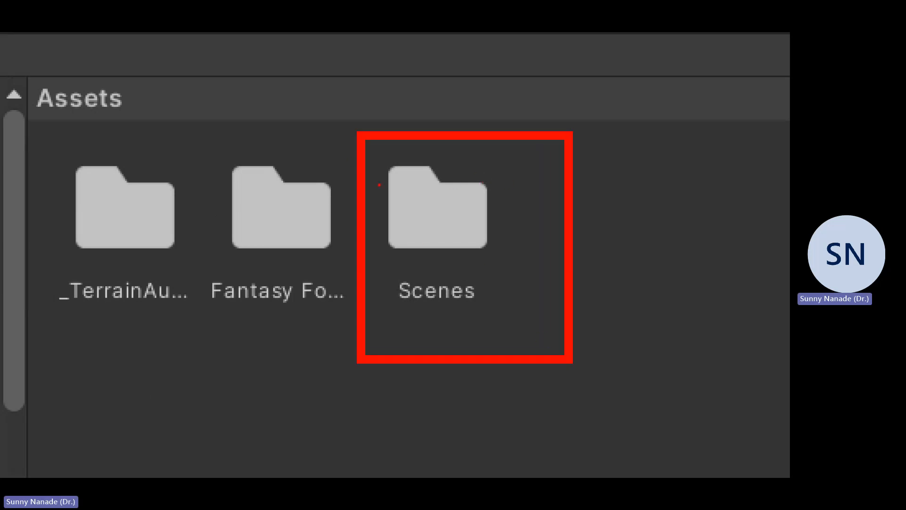
left_click_drag(342, 138, 519, 263)
left_click_drag(492, 111, 432, 306)
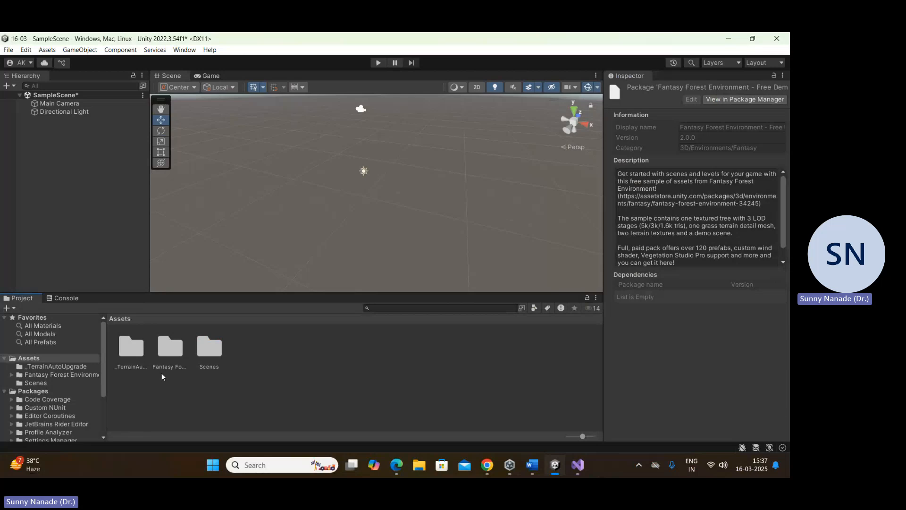
left_click(161, 347)
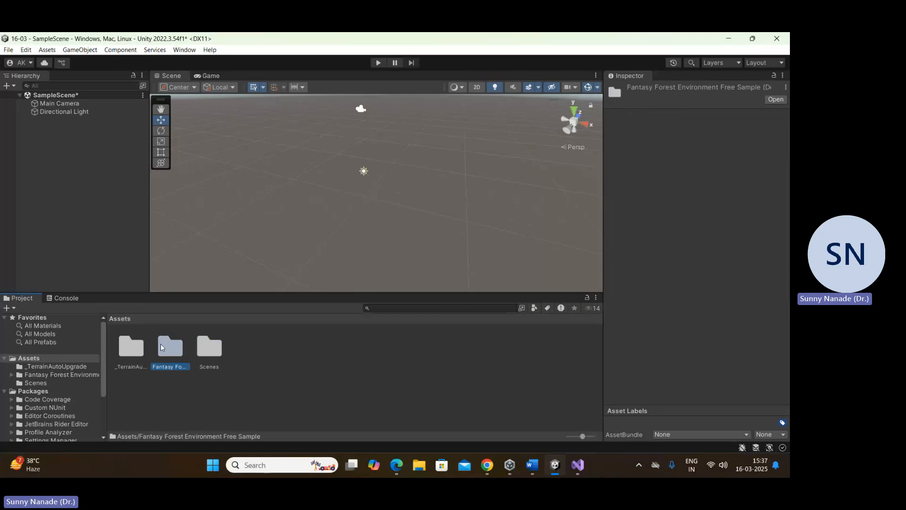
double_click(171, 347)
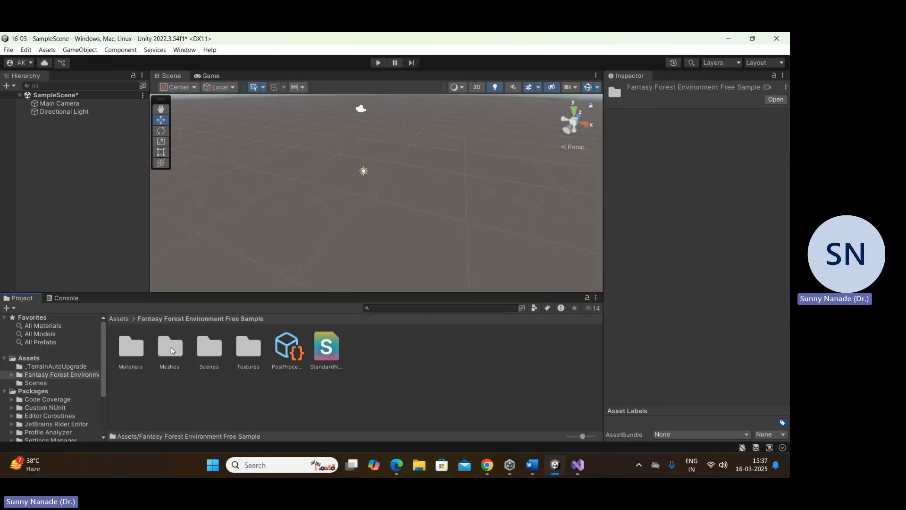
double_click(213, 350)
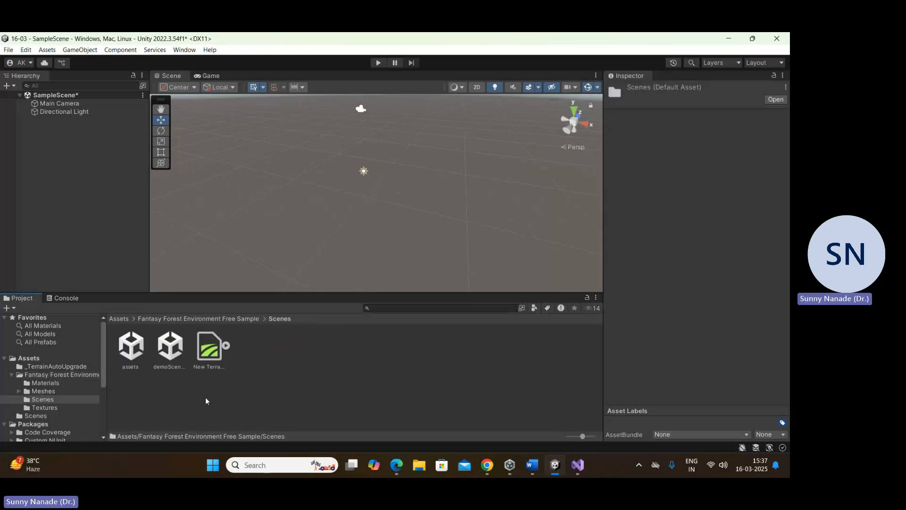
left_click(158, 354)
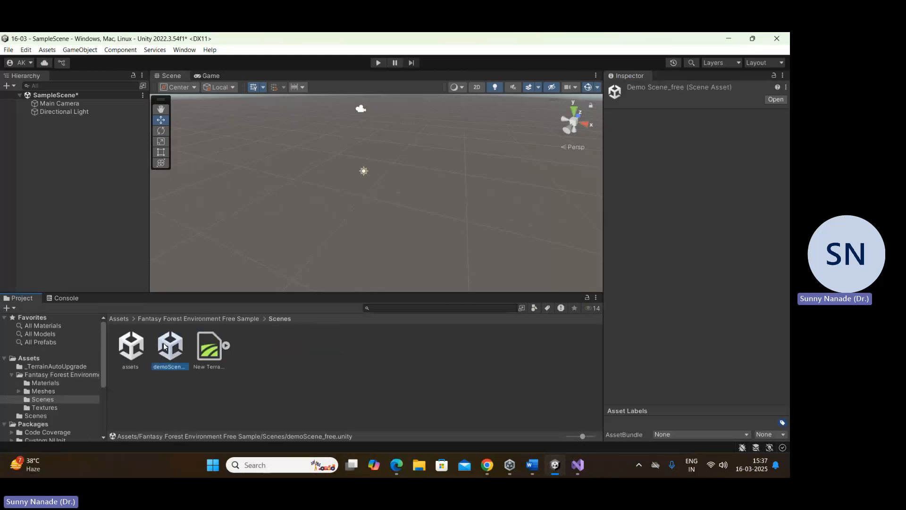
double_click(164, 346)
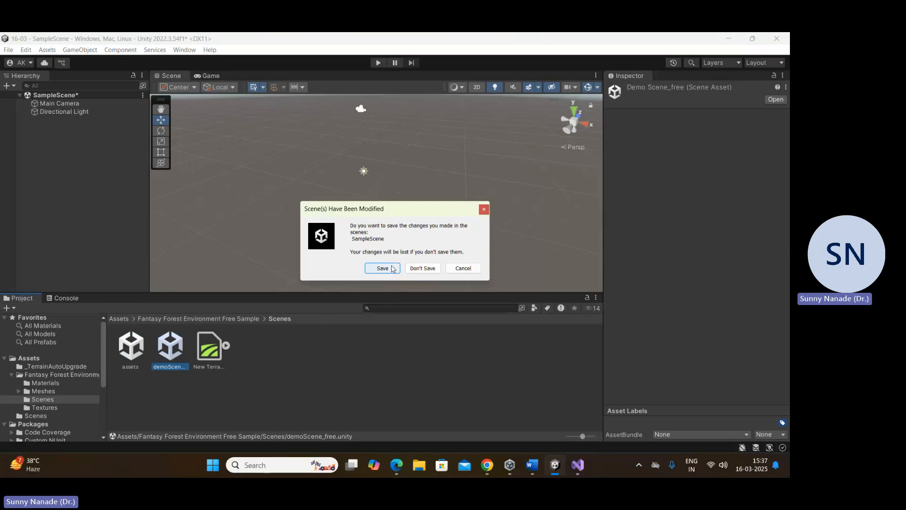
left_click(421, 267)
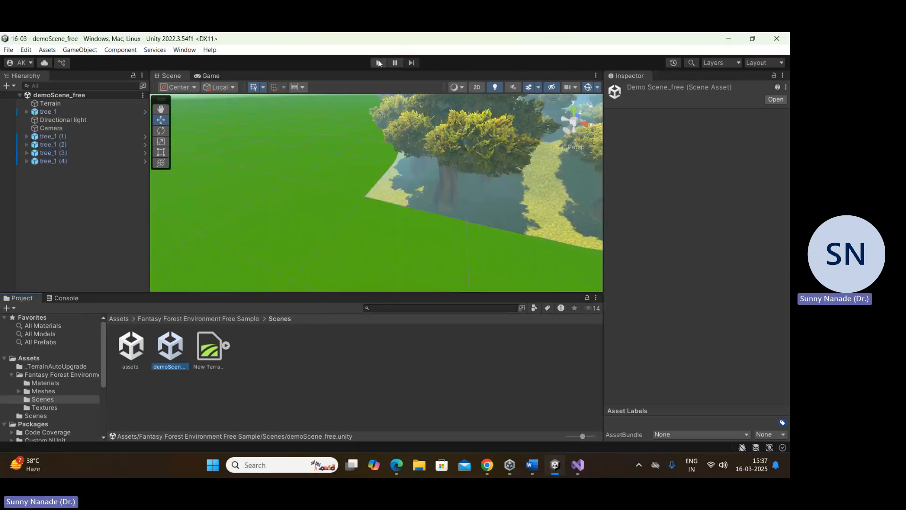
Step: Run the demo scene in Play mode, stop it, and examine the forest around tree_1 (1) from several angles in the Scene view
left_click(379, 63)
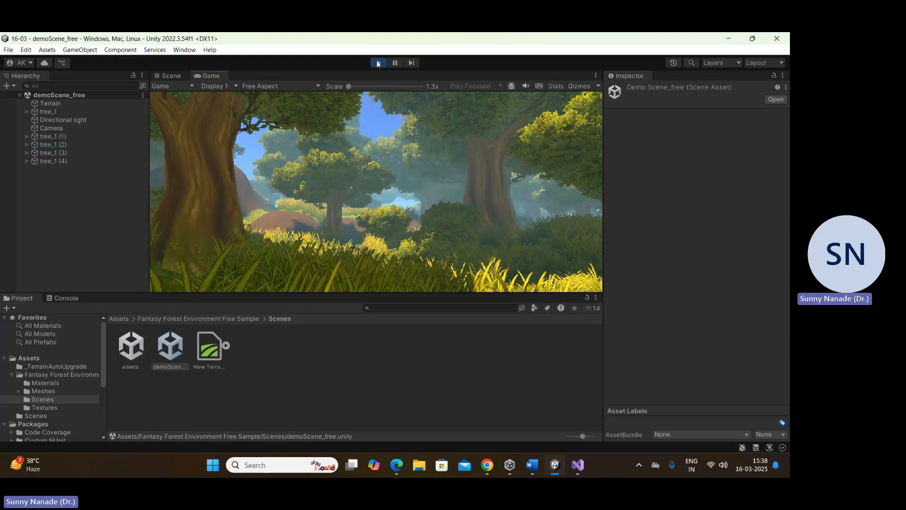
key("ctrl+p")
left_click(74, 138)
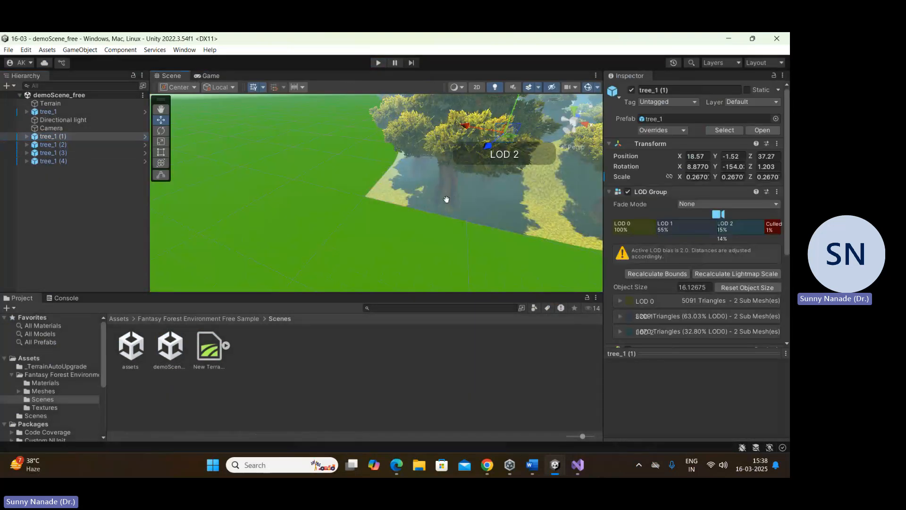
key("f")
scroll(342, 229, "up", 7)
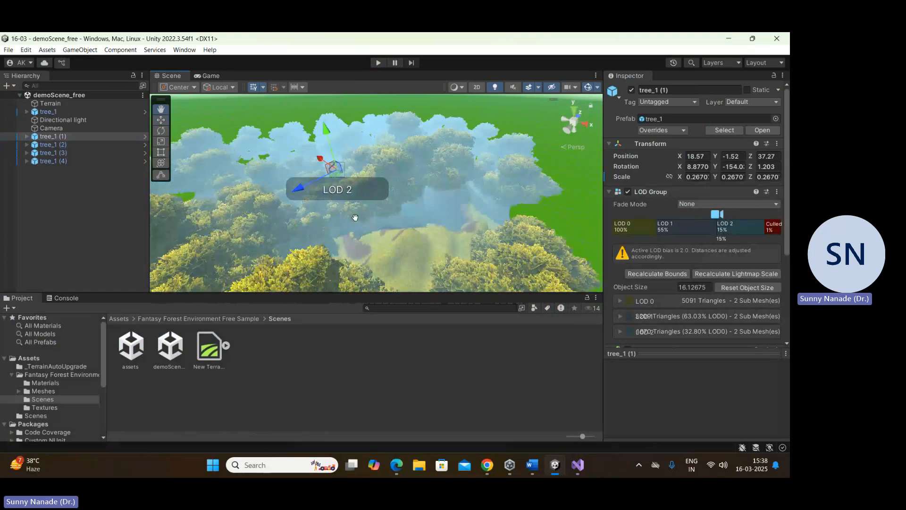
middle_click_drag(356, 216, 418, 204)
scroll(418, 207, "down", 5)
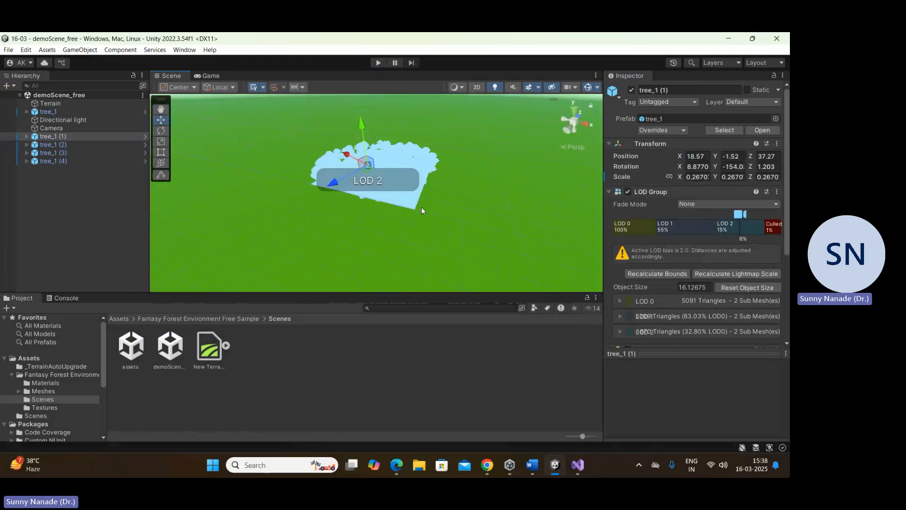
scroll(408, 187, "up", 5)
right_click_drag(409, 187, 331, 203)
middle_click_drag(483, 214, 287, 218)
middle_click_drag(546, 187, 606, 215)
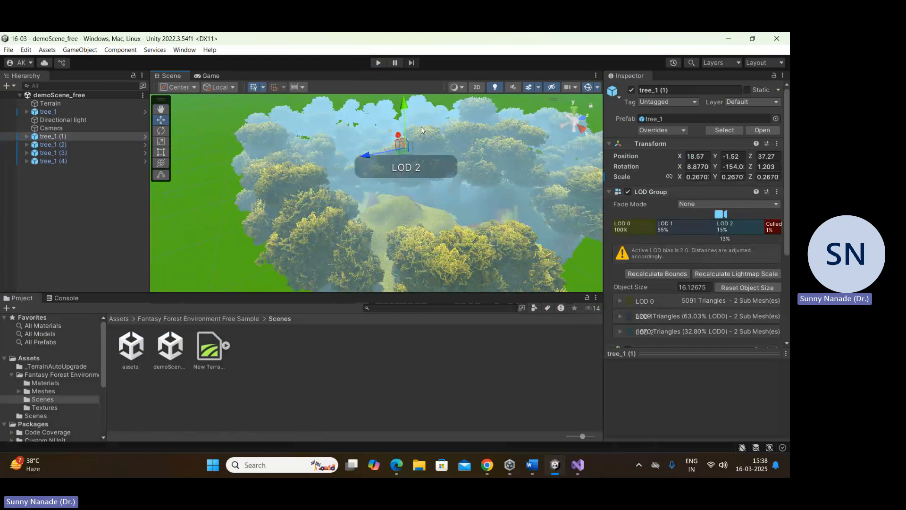
Step: Switch to Unity Hub and on to Edge, and open the Fantasy Forest Environment - Free Demo page from the Asset Store search results
left_click(510, 465)
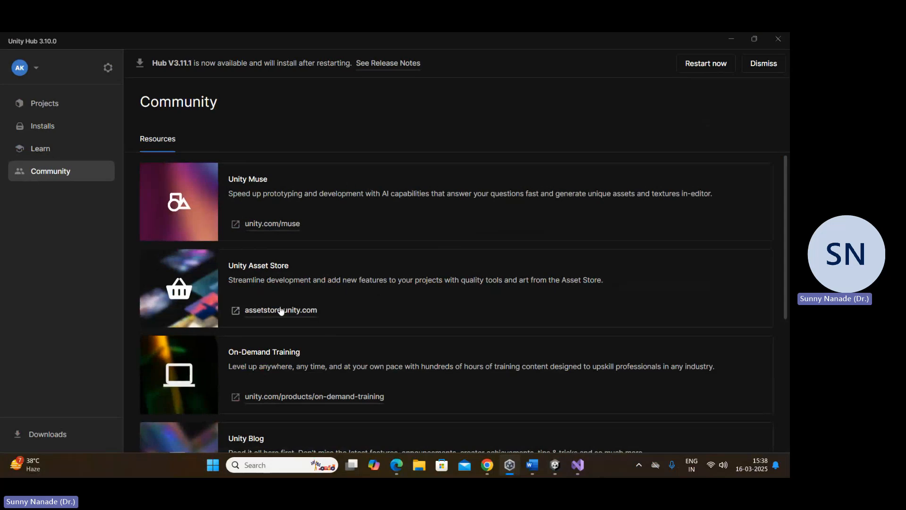
left_click(397, 465)
left_click(104, 41)
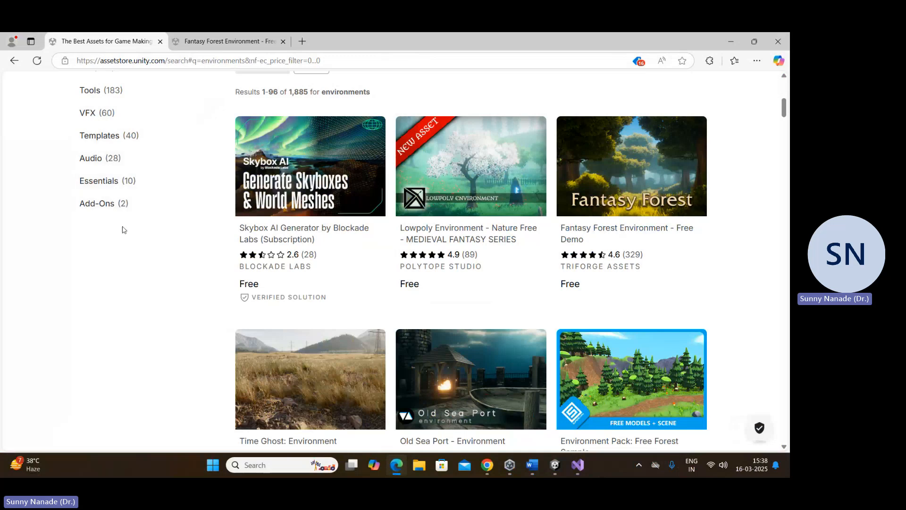
left_click(597, 172)
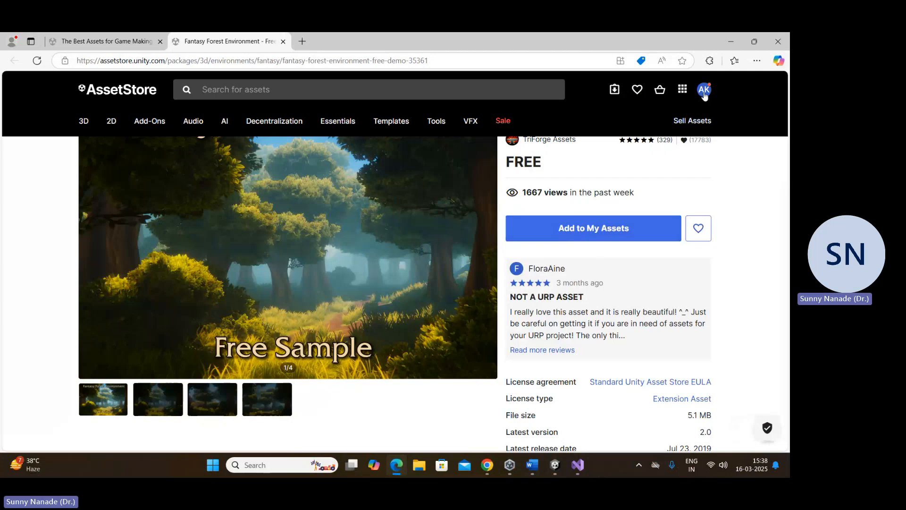
Step: Switch to the Unity editor and open the Asset Store window
left_click(553, 466)
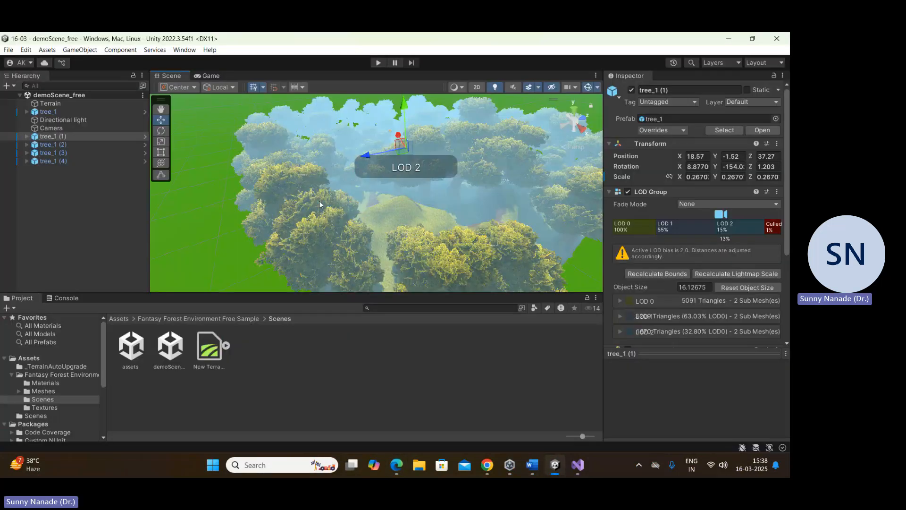
left_click(184, 49)
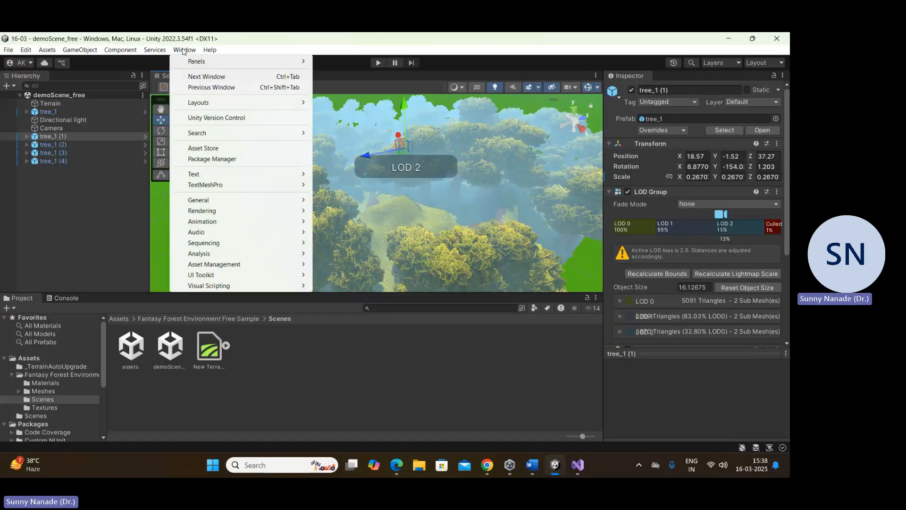
left_click(208, 149)
Step: Open the Package Manager, show and refresh the My Assets list, and close the window
left_click(184, 50)
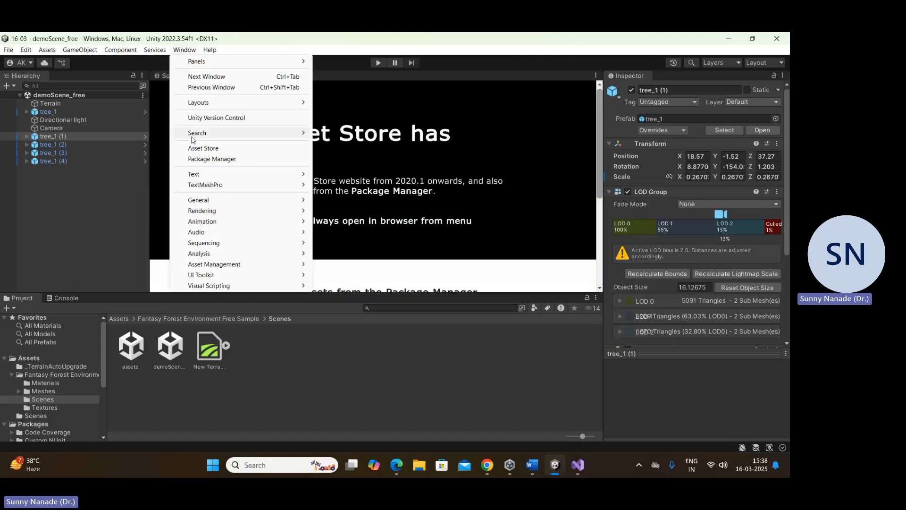
left_click(205, 159)
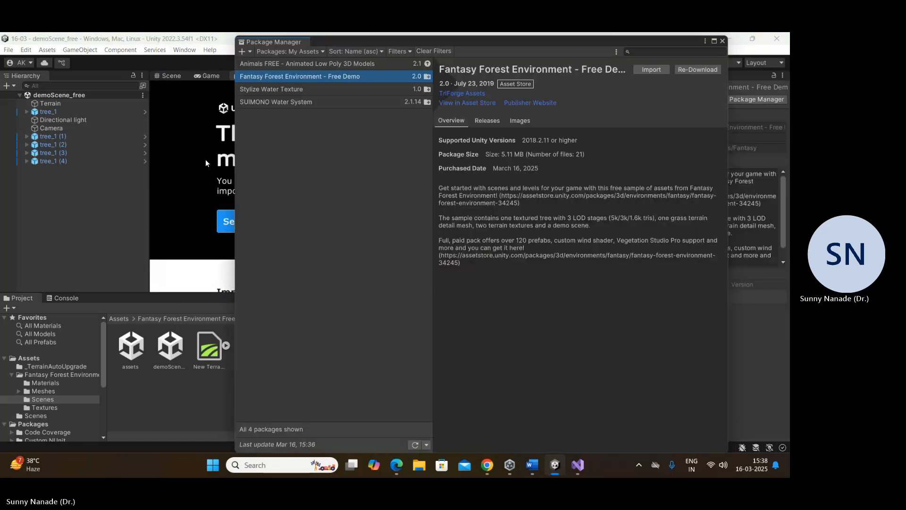
left_click(291, 51)
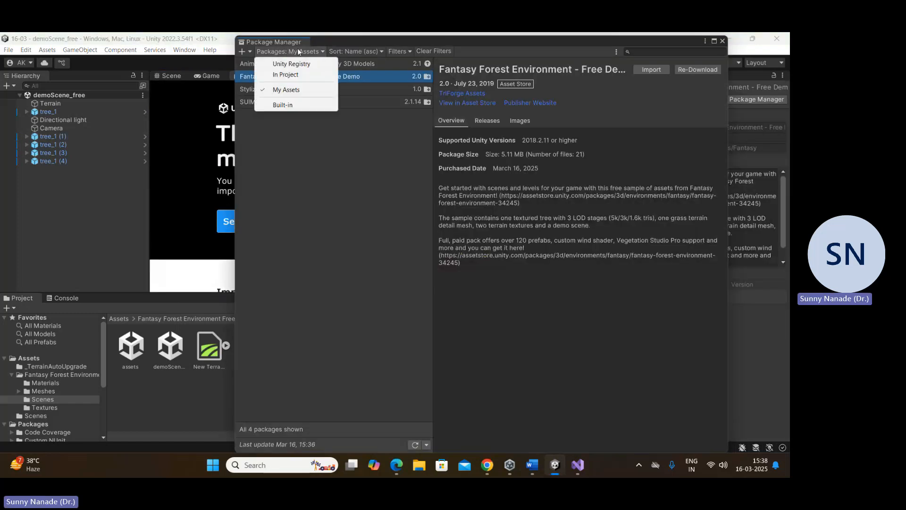
left_click(298, 91)
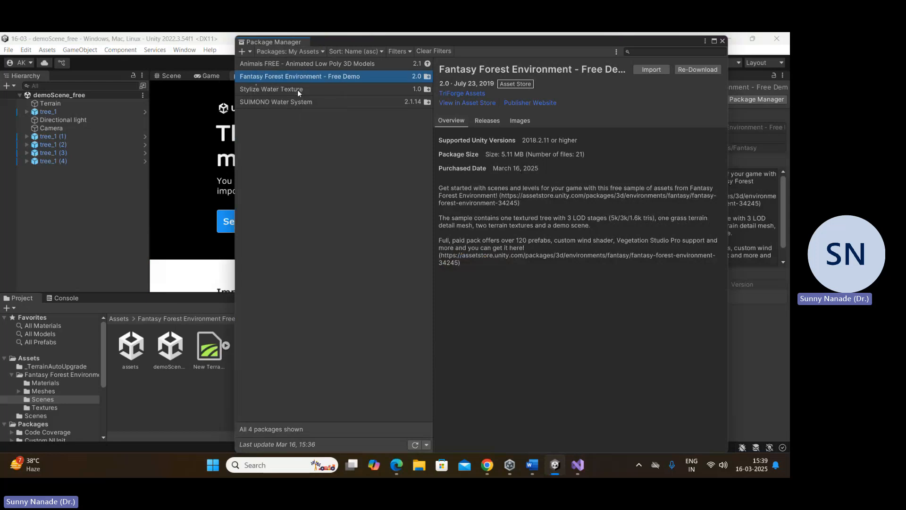
left_click(413, 446)
left_click(722, 40)
Step: Go back to the Assets root, open the Scenes folder of Fantasy Forest Environment Free Sample and select demoScene_free
left_click(118, 319)
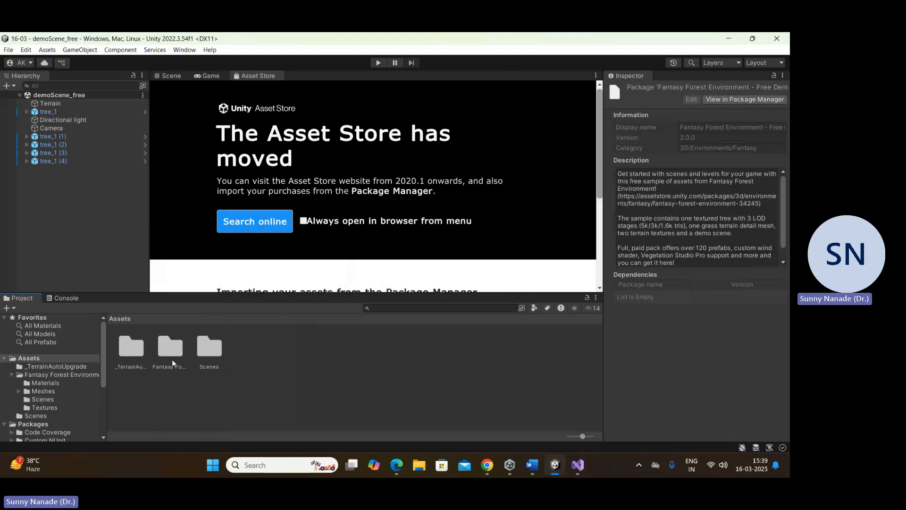
left_click(171, 347)
double_click(171, 346)
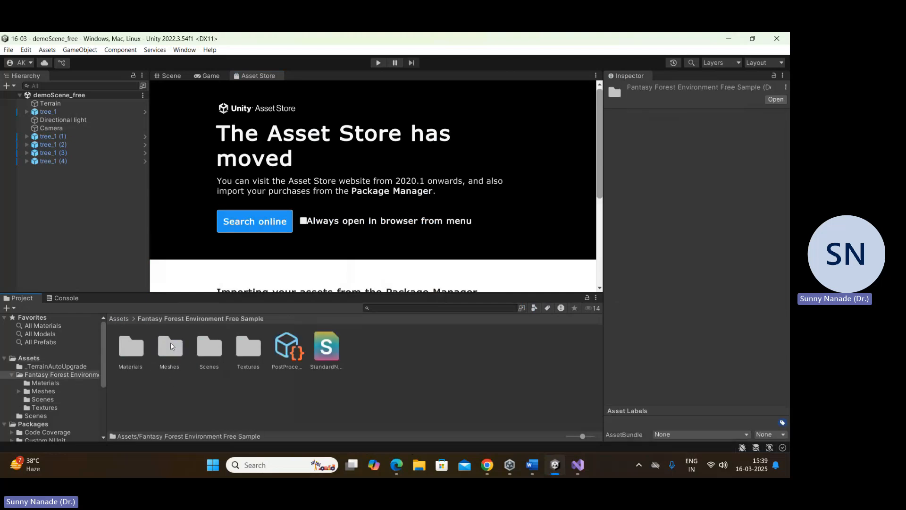
double_click(206, 347)
left_click(172, 348)
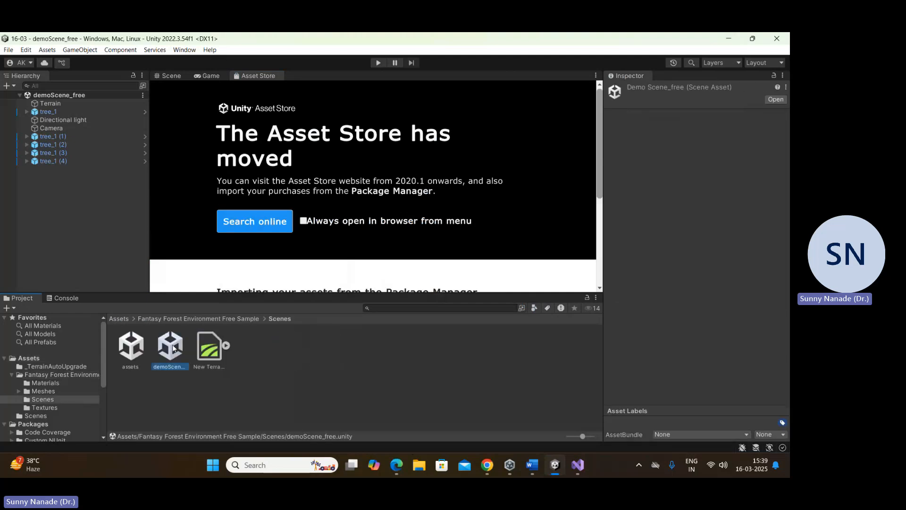
Step: Return to the Scene view and inspect the Terrain and tree_1 (2) objects of the forest
left_click(171, 76)
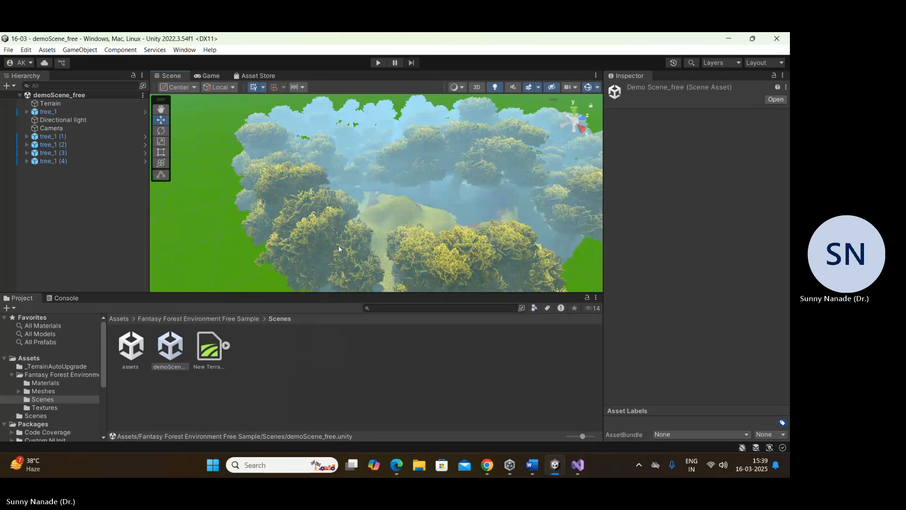
left_click(339, 246)
scroll(425, 248, "down", 3)
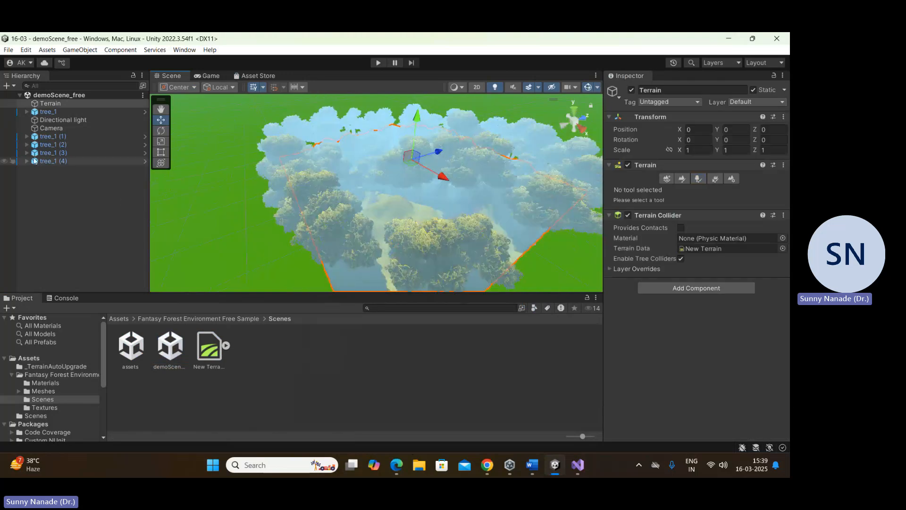
left_click(52, 144)
middle_click_drag(364, 230, 324, 247)
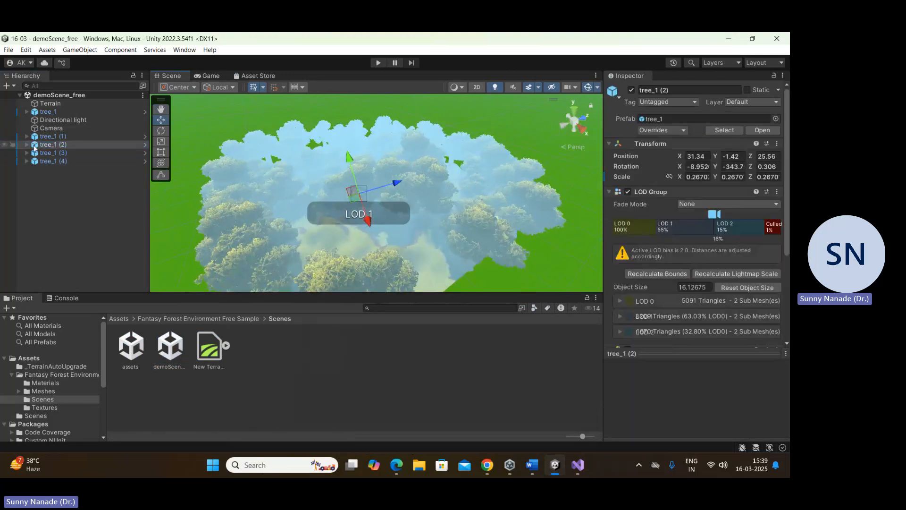
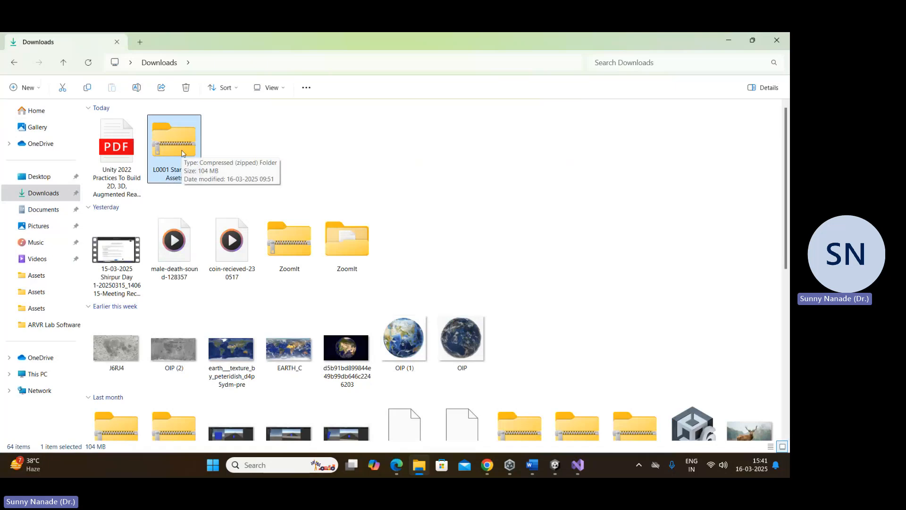
Step: Look inside the L0001 Standard Assets zip archive, and return to the Downloads folder
left_click(238, 153)
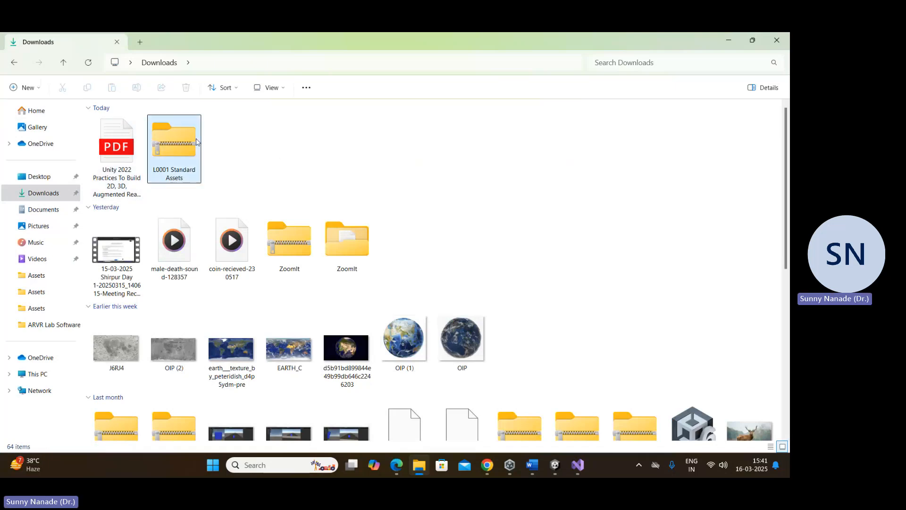
mouse_move(166, 144)
left_mouse_down()
mouse_move(411, 222)
mouse_move(174, 157)
left_mouse_up()
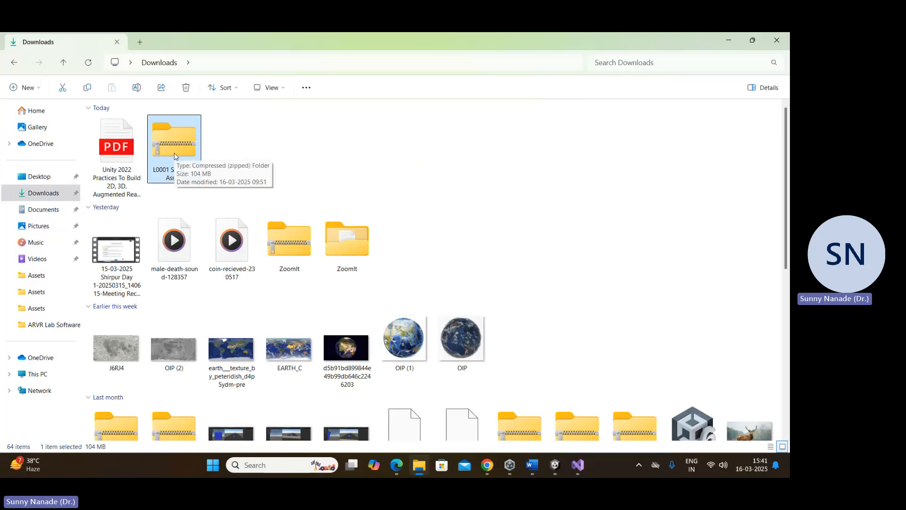
double_click(174, 157)
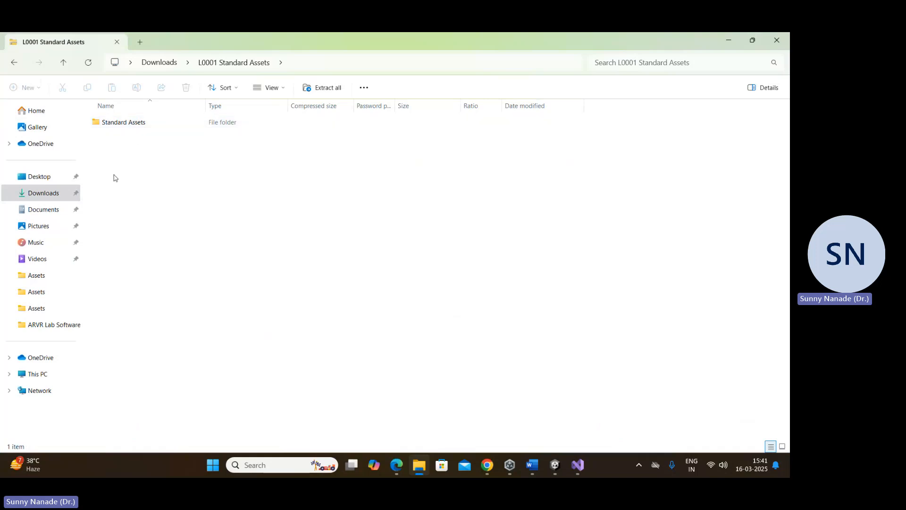
left_click(43, 193)
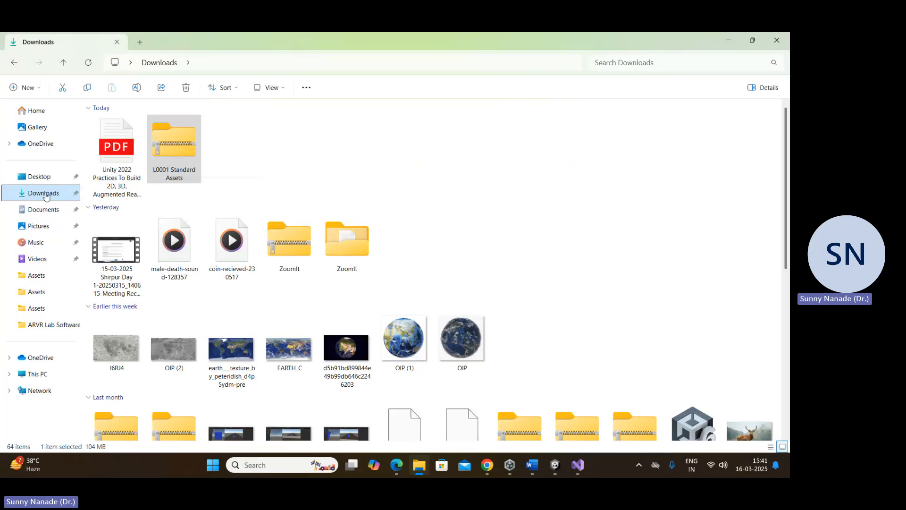
Step: Extract the L0001 Standard Assets zip archive to its own folder in Downloads and close the window showing the extracted files
left_click(180, 145)
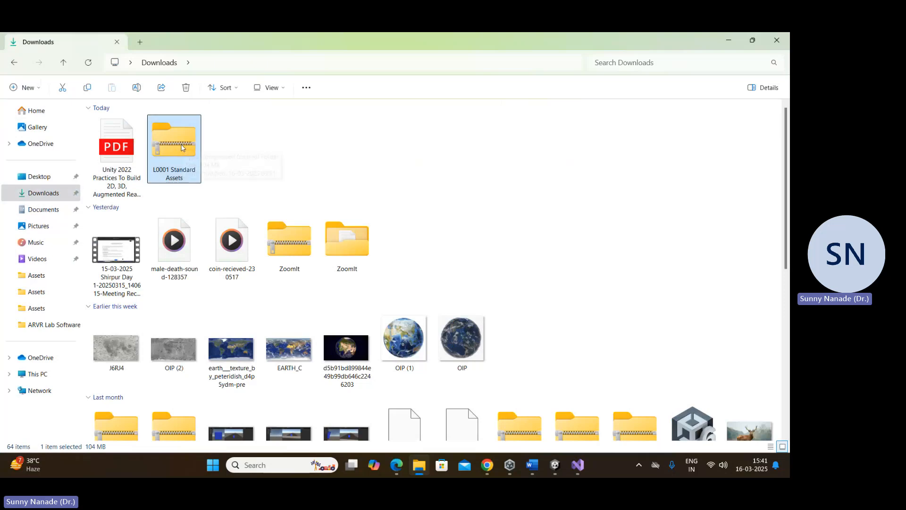
left_click(306, 87)
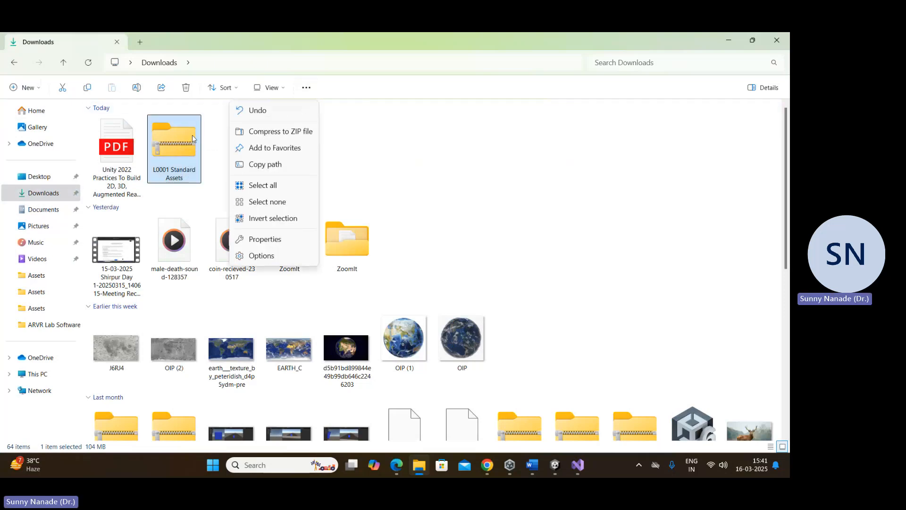
right_click(173, 143)
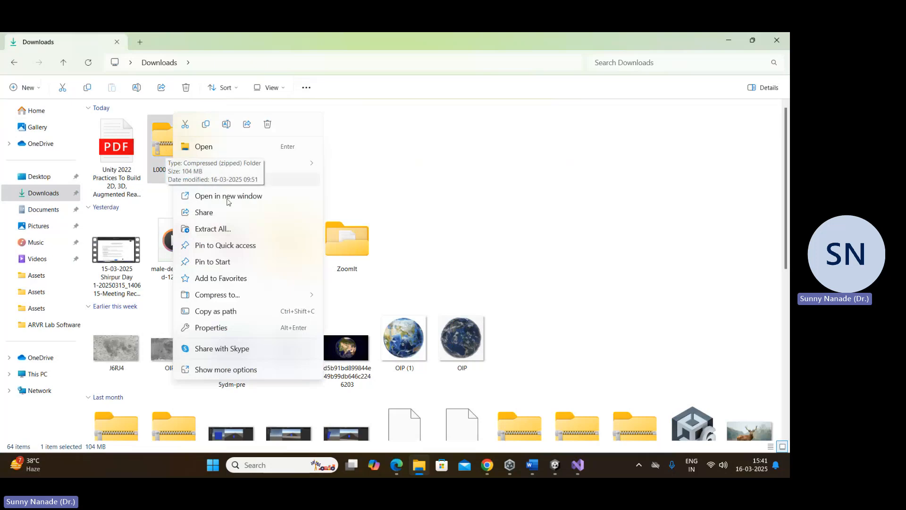
left_click(237, 231)
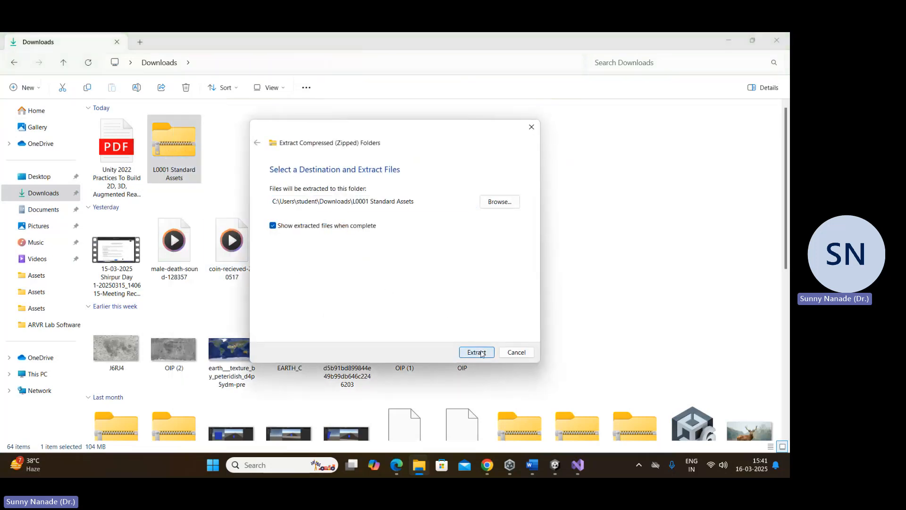
left_click(477, 352)
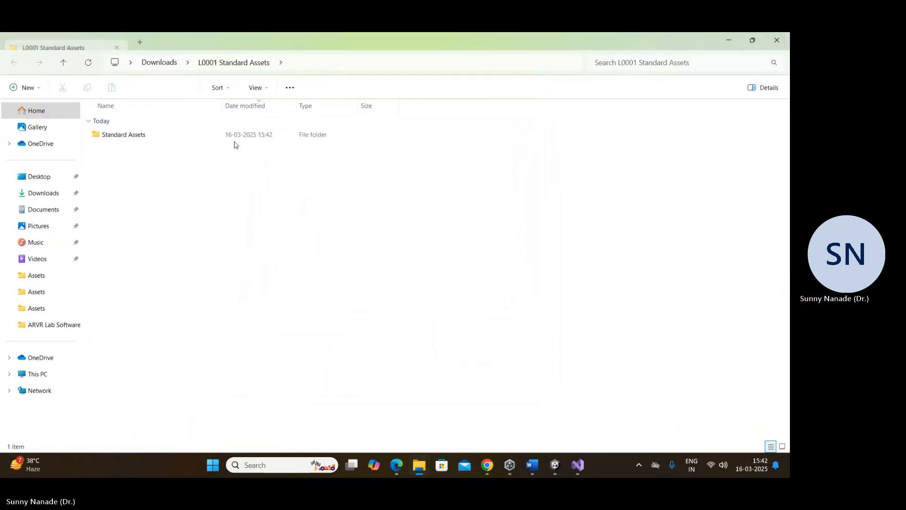
left_click(784, 39)
left_click(212, 198)
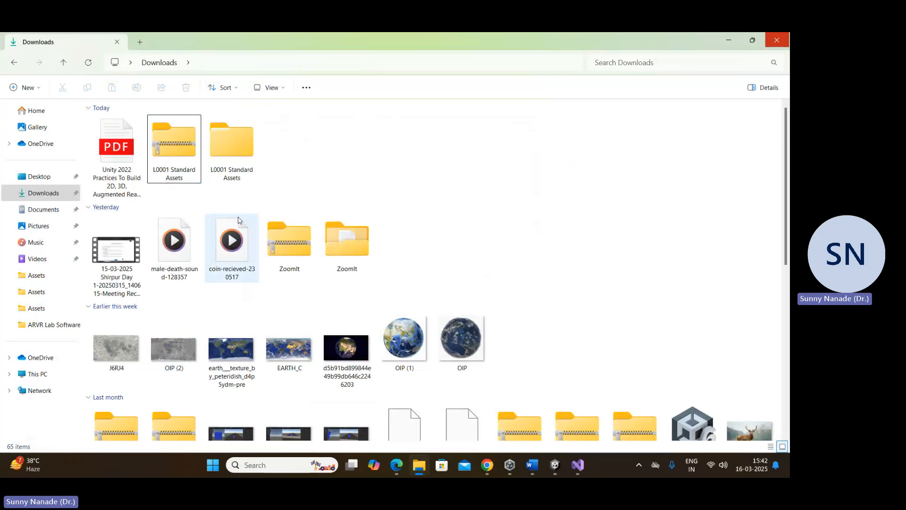
key("ctrl+1")
left_click(104, 97)
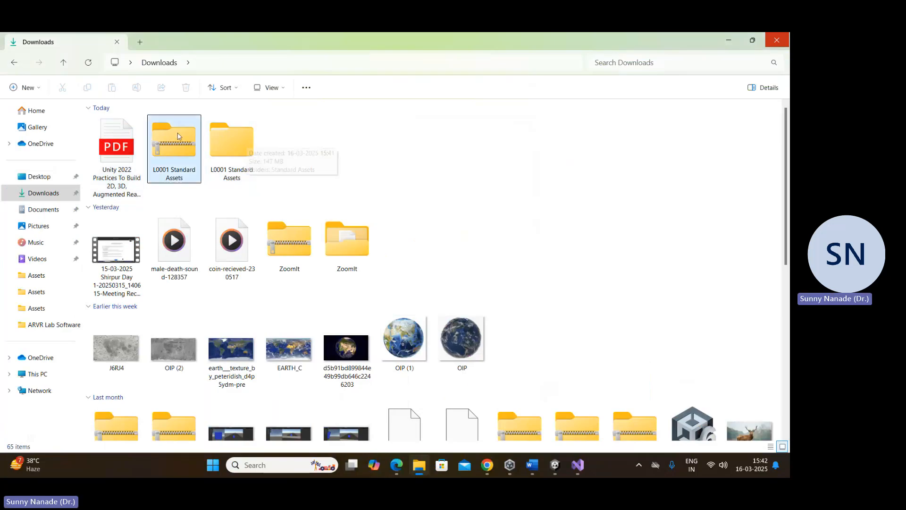
Step: Open the extracted L0001 Standard Assets folder and import its Standard Assets folder into the Assets folder of the Unity project
double_click(227, 137)
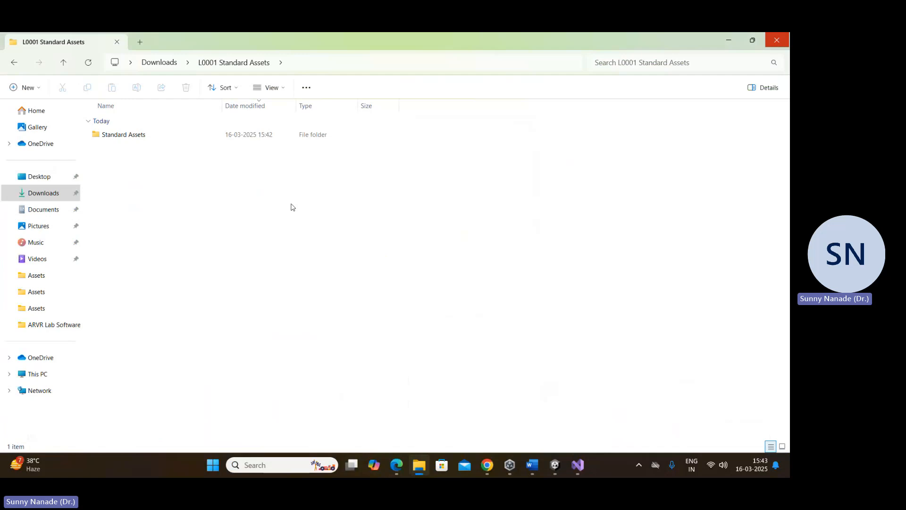
left_click_drag(98, 136, 367, 380)
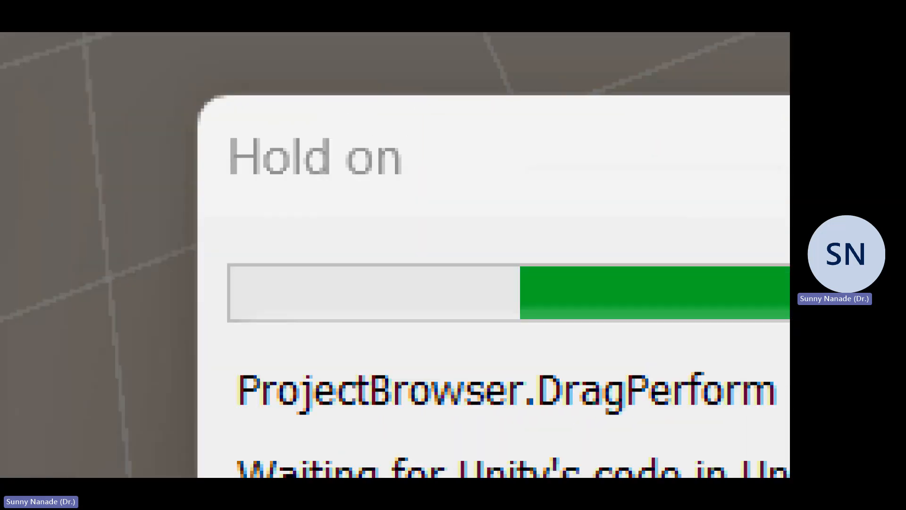
left_click(287, 221)
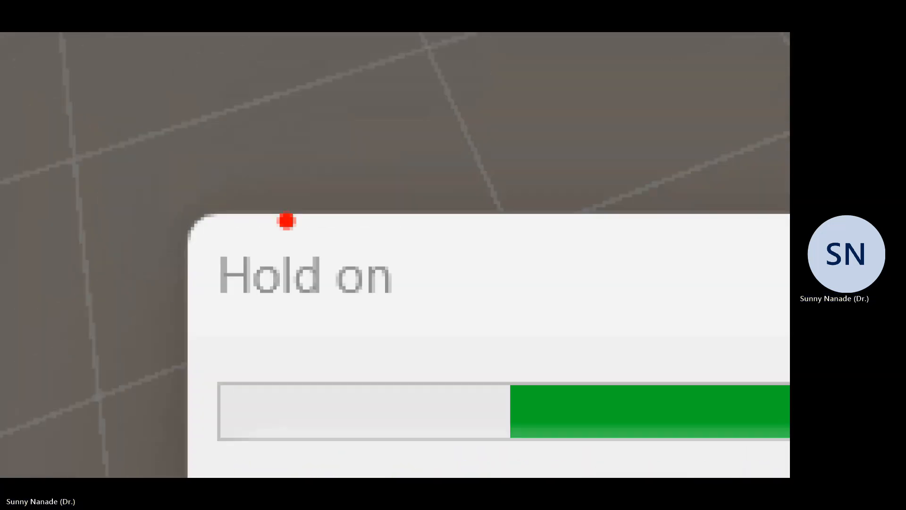
left_click_drag(160, 241, 502, 400, "ctrl")
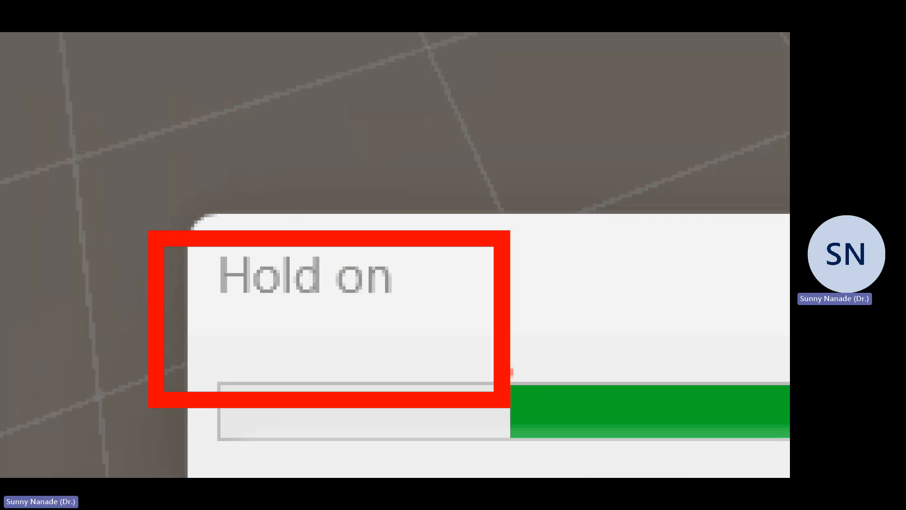
key("Escape")
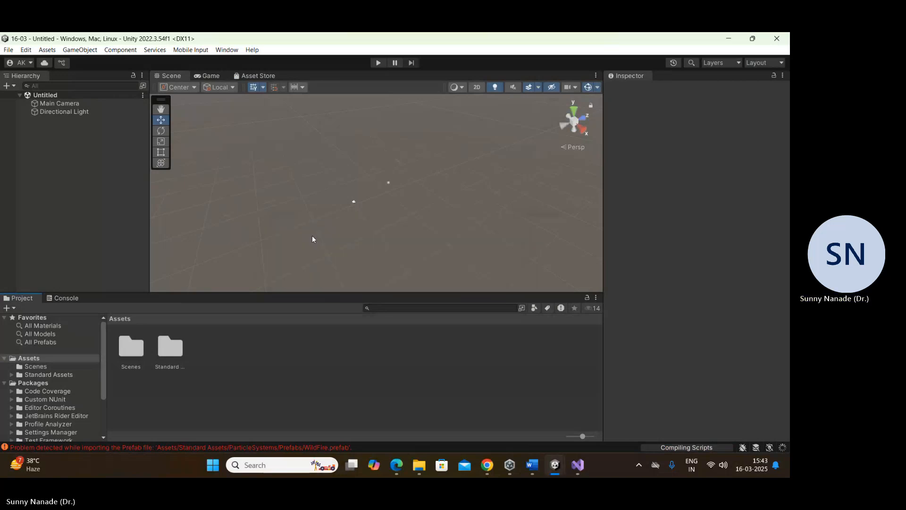
Step: Clear the prefab import errors from the Console and return to the Project window
left_click(64, 297)
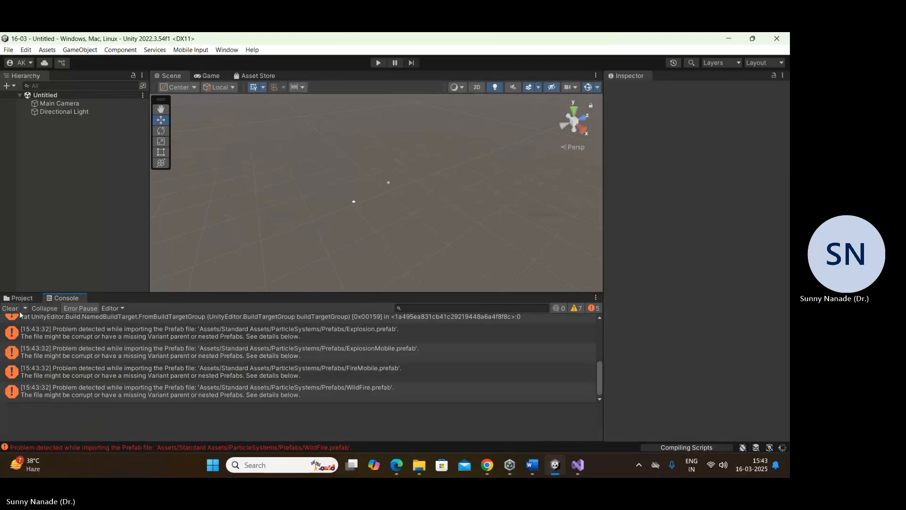
left_click(10, 308)
left_click(20, 301)
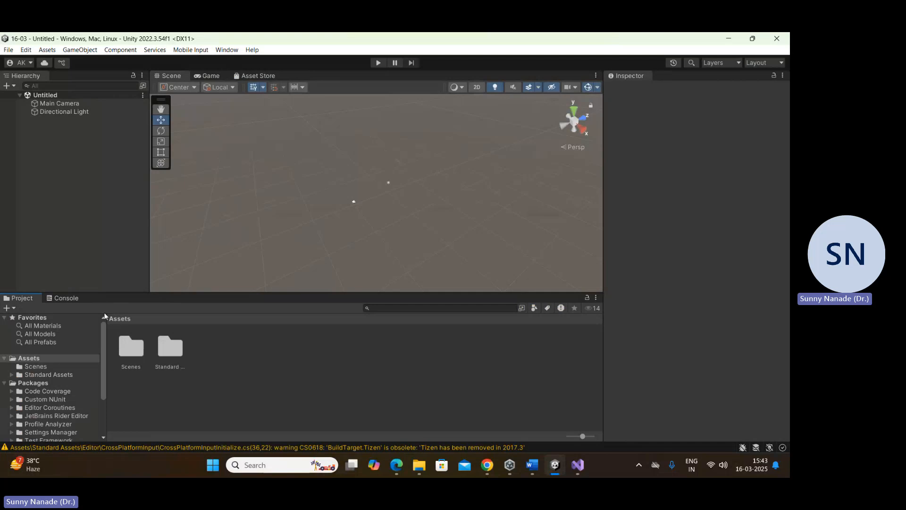
Step: Examine the compile warnings about obsolete build targets in the Console and the Tizen warning in the status line
left_click(59, 298)
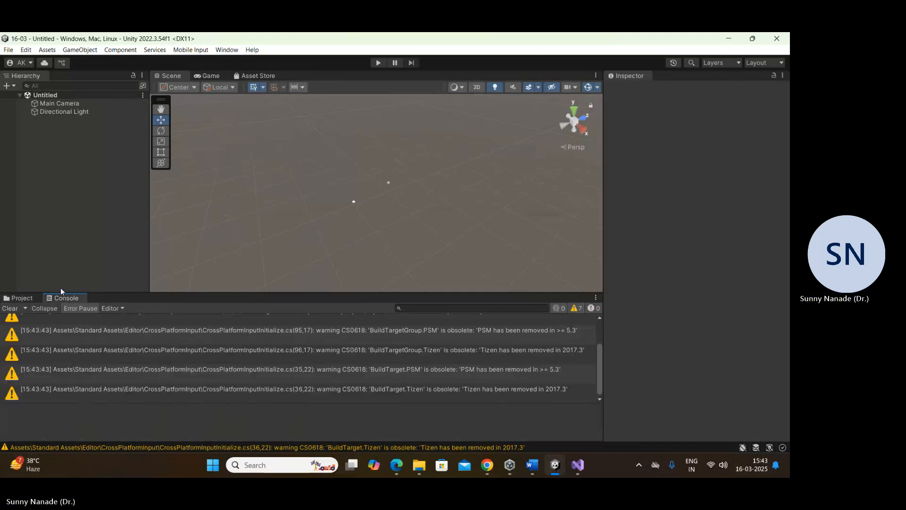
left_click(26, 298)
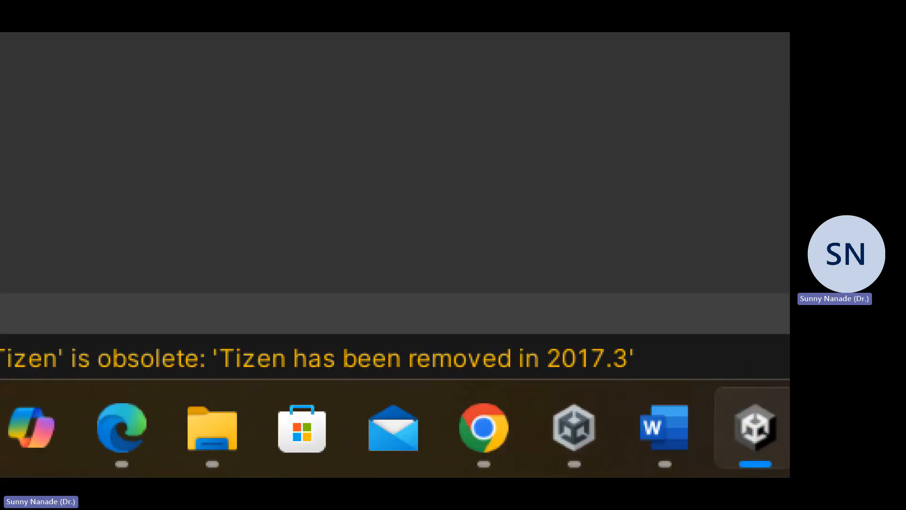
mouse_move(512, 310)
left_mouse_down()
mouse_move(354, 321)
mouse_move(533, 314)
mouse_move(394, 280)
left_mouse_up()
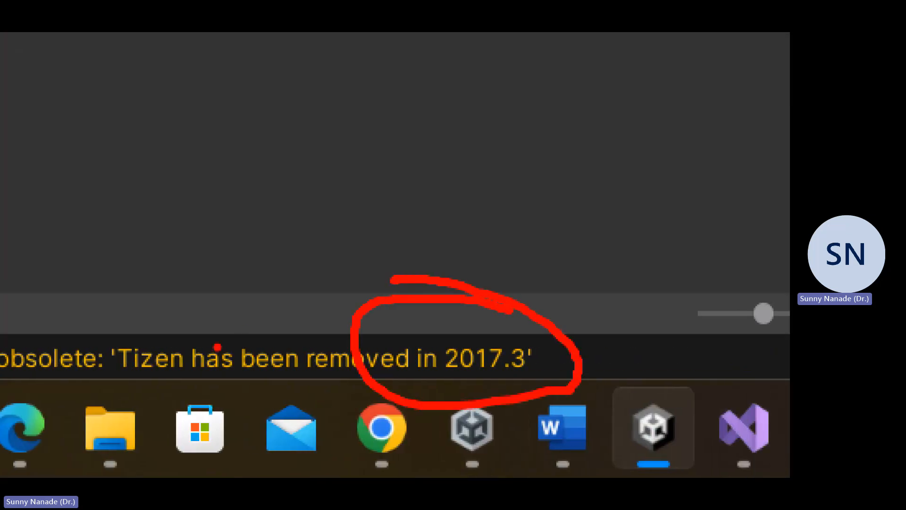
left_click_drag(288, 342, 499, 33, "ctrl+shift")
key("Escape")
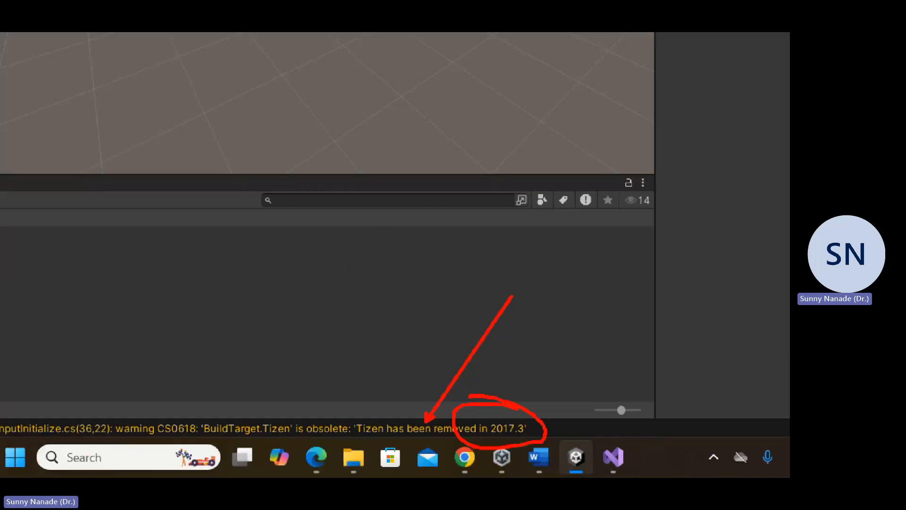
Step: Clear the obsolete build target warnings from the Console and show the project's Assets folder again
mouse_move(419, 465)
left_click(66, 298)
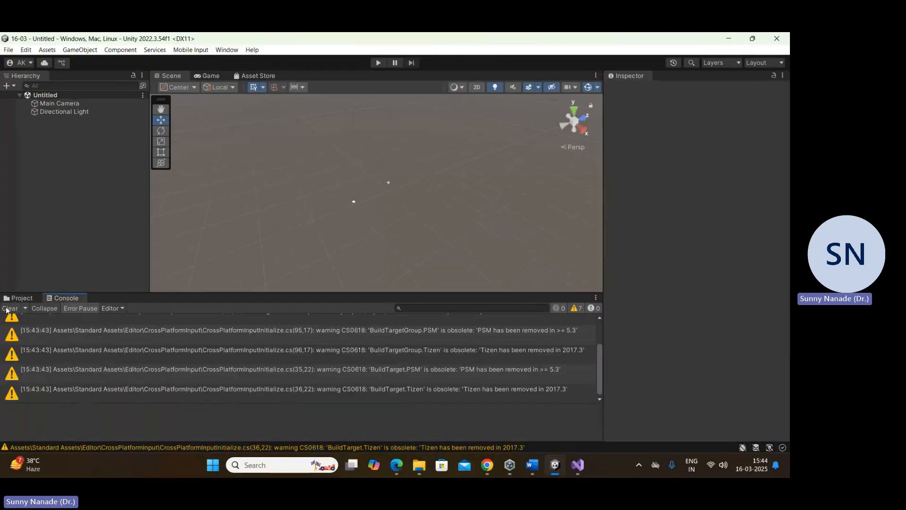
left_click(10, 309)
left_click(22, 298)
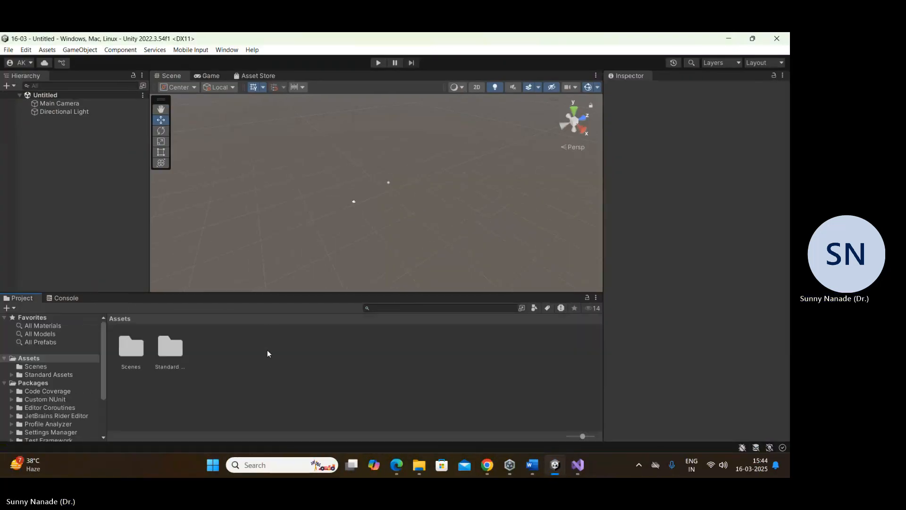
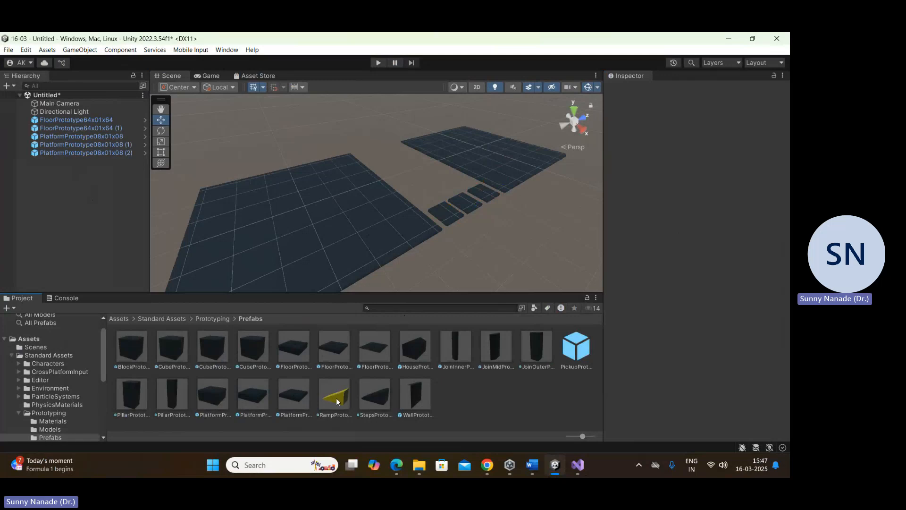
Step: Place the ramp, steps and house prototype prefabs on the near floor, and duplicate the house onto the far floor at Z 99.7
left_click_drag(334, 394, 387, 211)
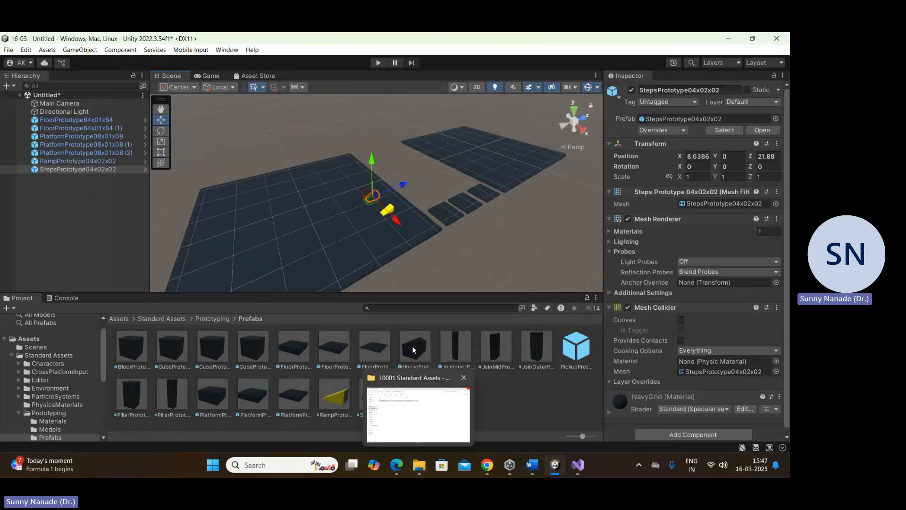
left_click_drag(413, 347, 248, 207)
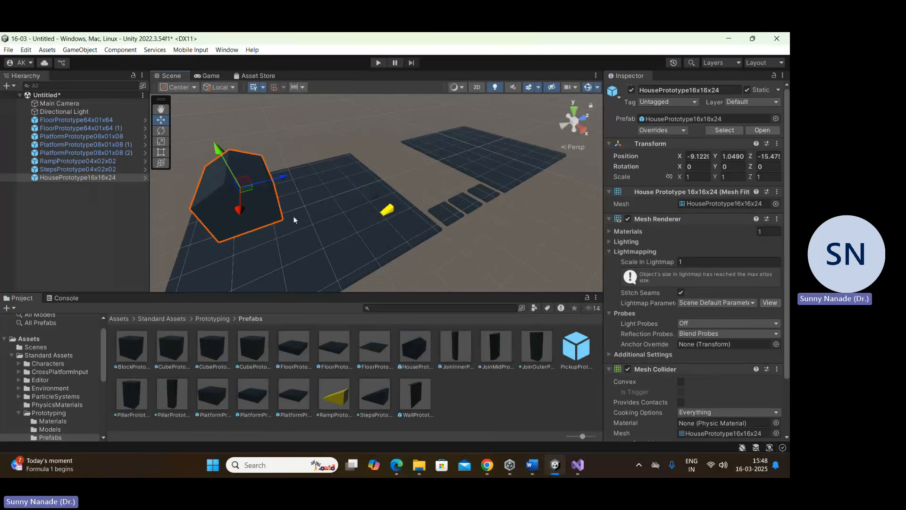
key("ctrl+d")
left_click_drag(274, 179, 486, 137)
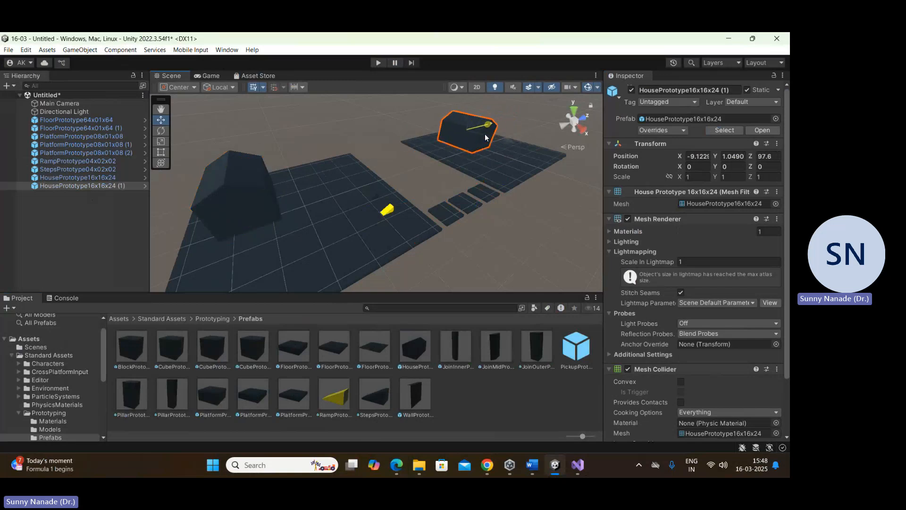
Step: Duplicate the near floor's house, move the copy along Z to 13.7 and set its Y rotation to 90
left_click(225, 177)
key("ctrl+d")
left_click_drag(281, 175, 364, 168)
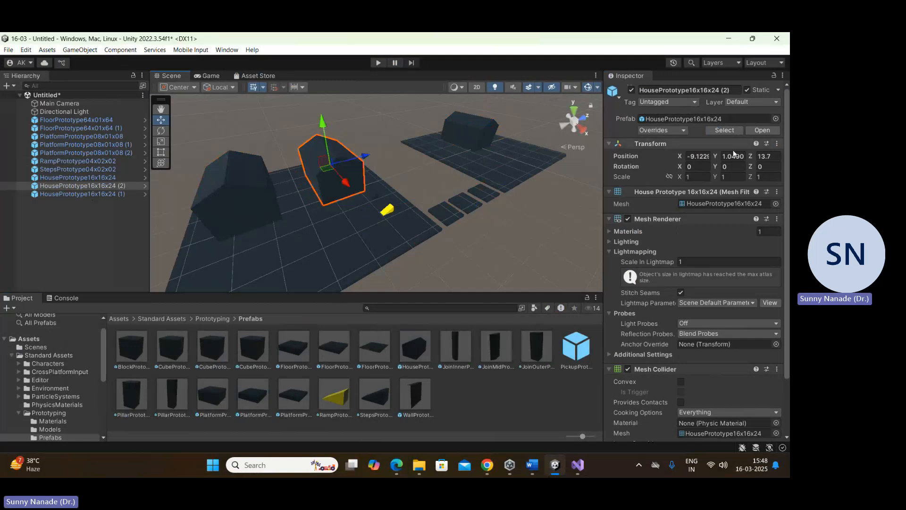
left_click(735, 167)
type("90")
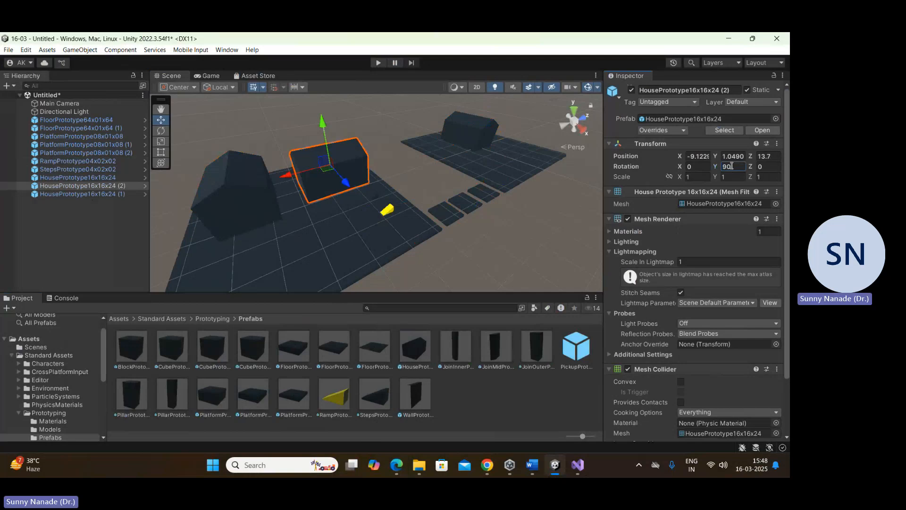
Step: Duplicate the house on the far floor and move the copy along X to 12
middle_click_drag(508, 183, 359, 220)
left_click(478, 171)
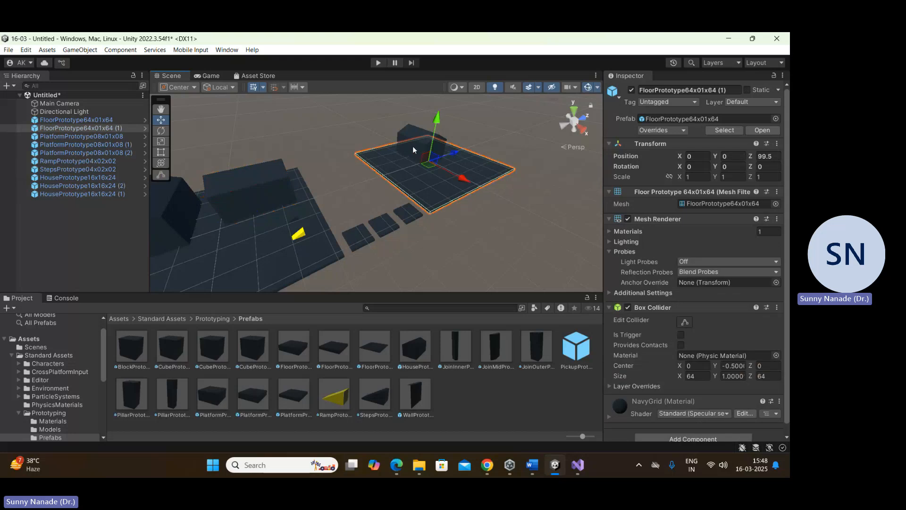
left_click(413, 146)
key("ctrl+d")
left_click_drag(453, 158, 484, 172)
scroll(472, 179, "up", 3)
middle_click_drag(499, 183, 300, 280)
scroll(402, 210, "up", 3)
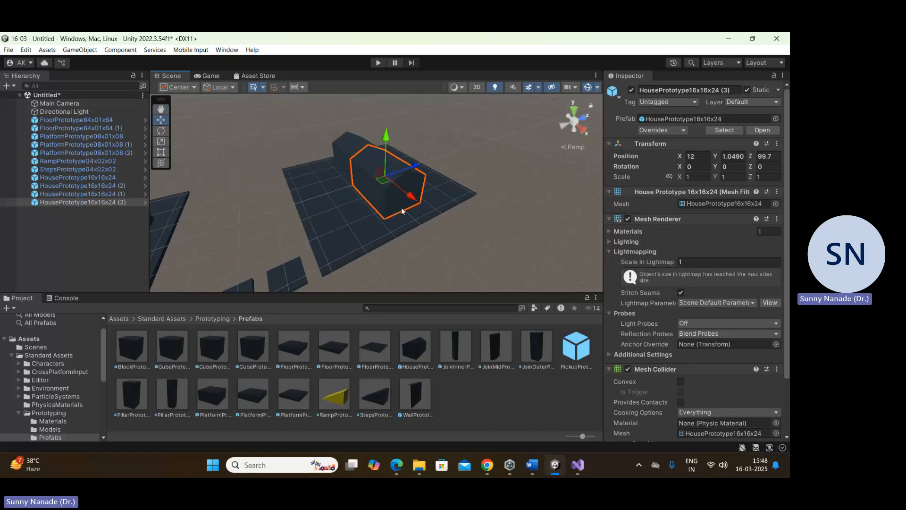
middle_click_drag(442, 209, 348, 228)
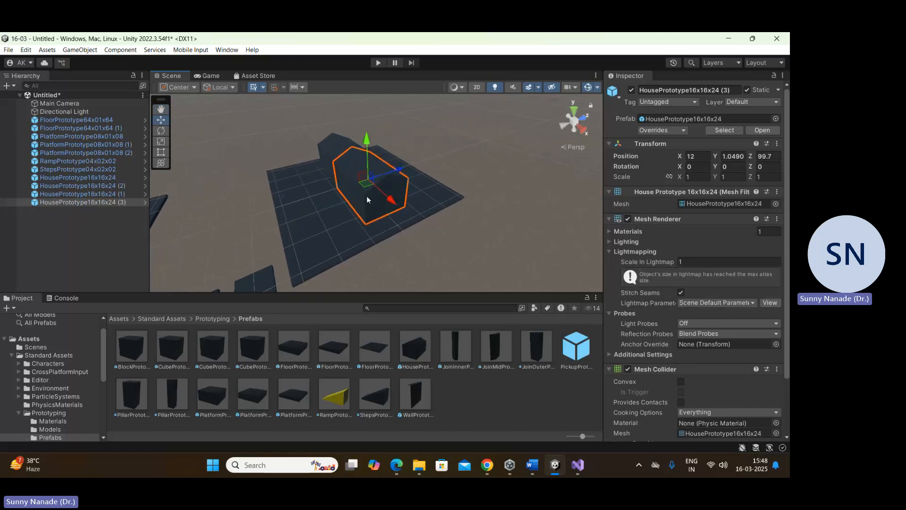
Step: Set the new far-floor house's Y position to 0 and its Y rotation to 90
left_click_drag(367, 220, 369, 219)
left_click_drag(462, 192, 461, 191)
left_click(733, 156)
type("0")
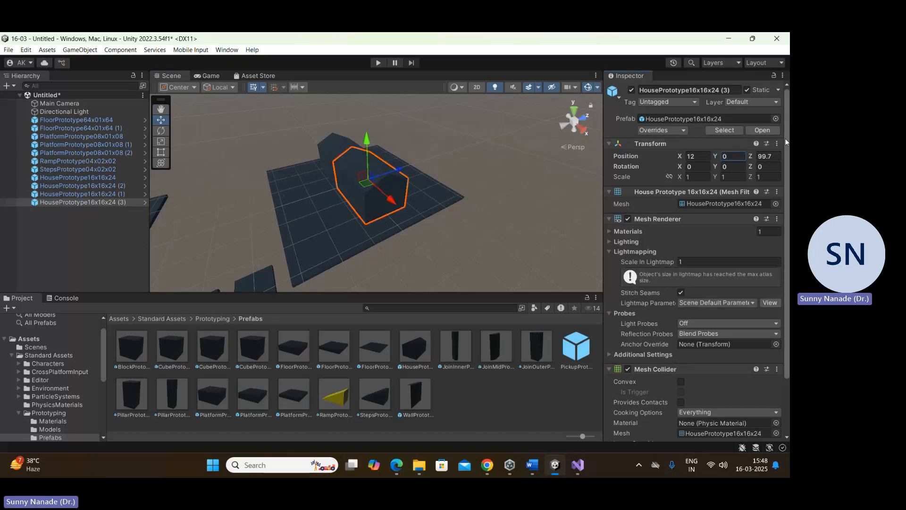
left_click(732, 166)
type("90")
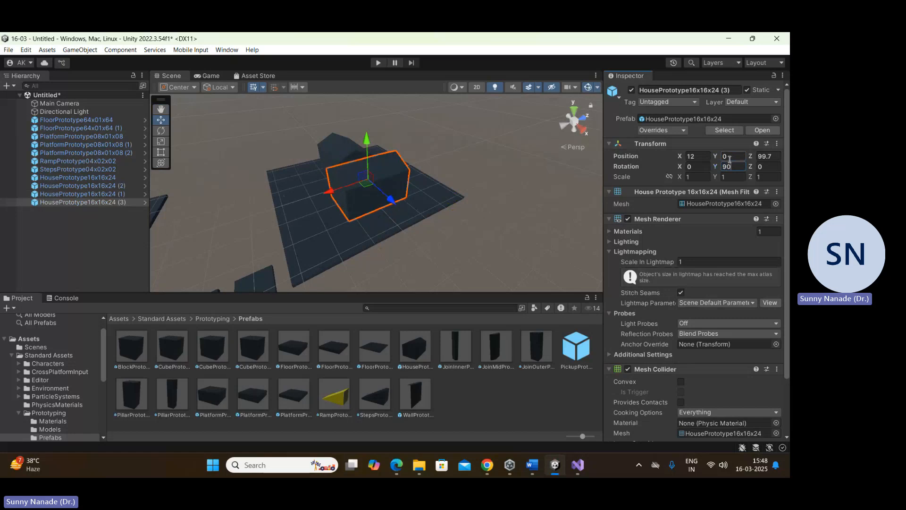
Step: Try to vertex-snap the rotated house's base corner, moving the house over to the far floor's outer corner
scroll(469, 203, "up", 3)
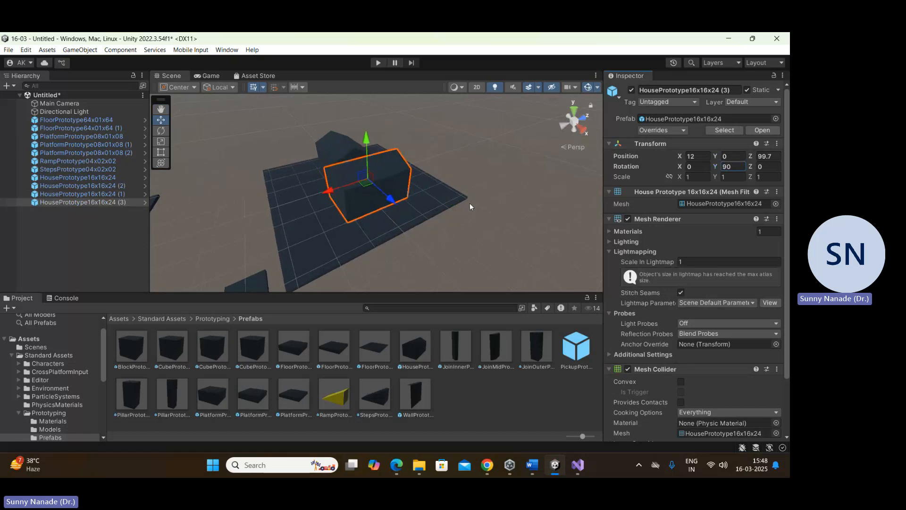
middle_click_drag(404, 202, 401, 203)
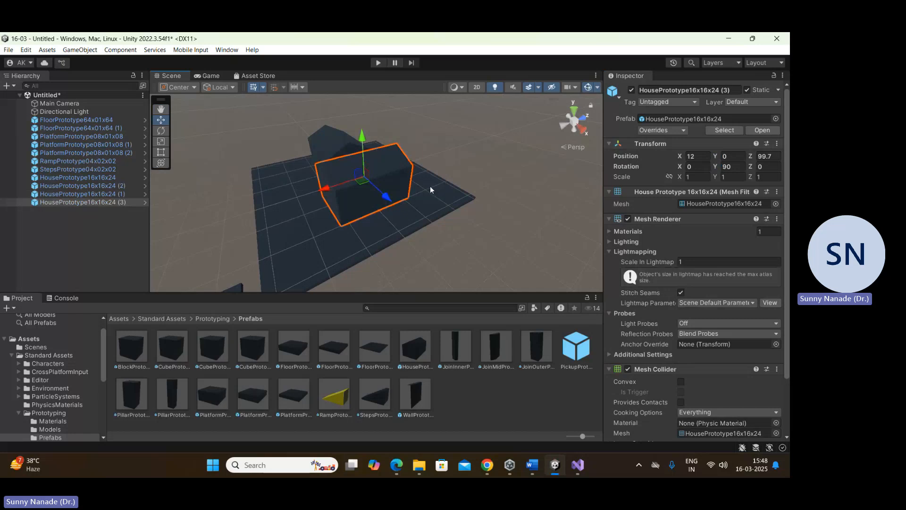
key("v")
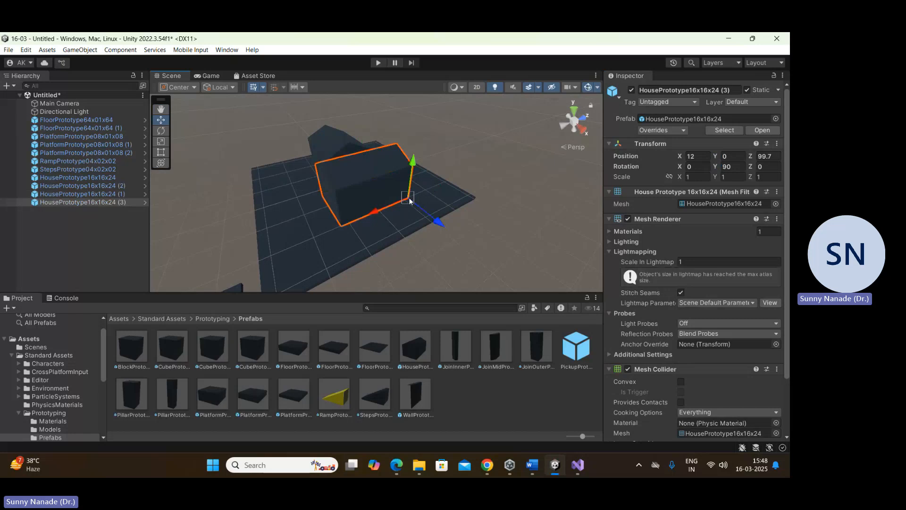
left_click_drag(408, 197, 349, 143)
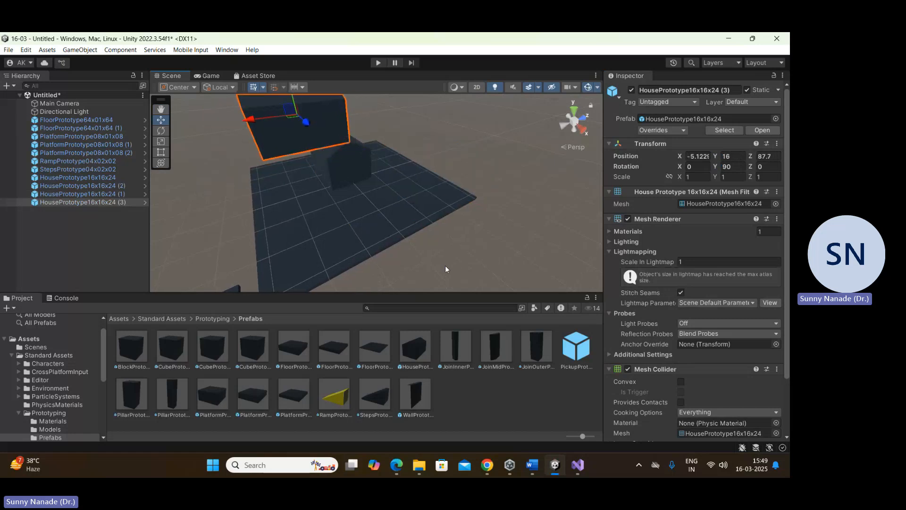
scroll(352, 228, "down", 2)
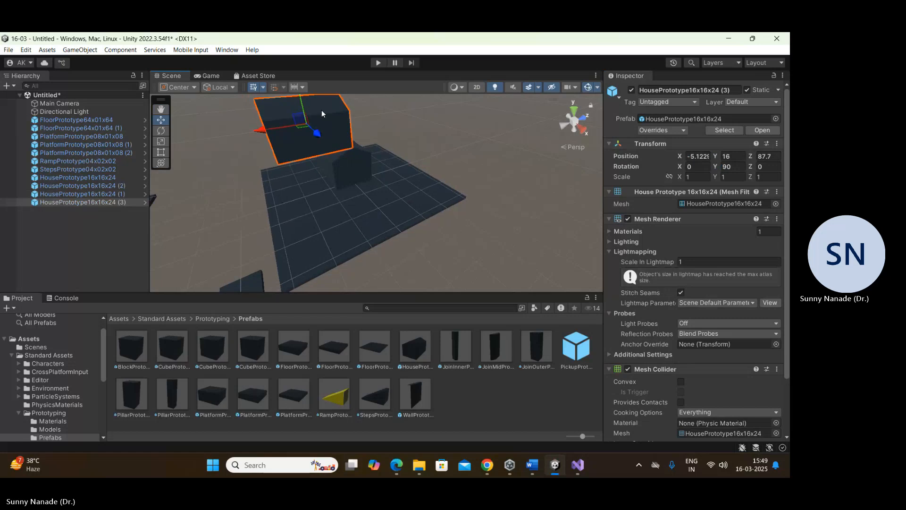
left_click_drag(279, 126, 231, 136)
left_click_drag(319, 154, 468, 195)
left_click(476, 239)
scroll(474, 240, "down", 8)
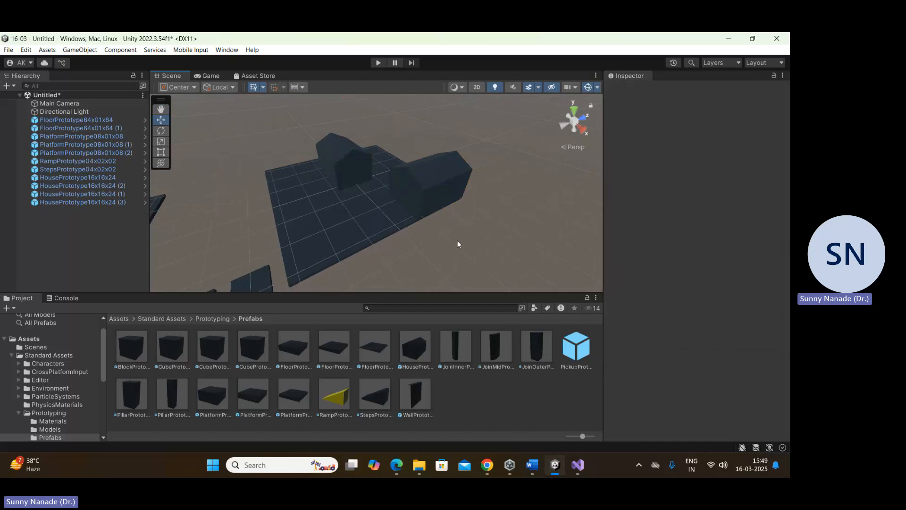
scroll(379, 253, "down", 1)
middle_click_drag(250, 232, 429, 180)
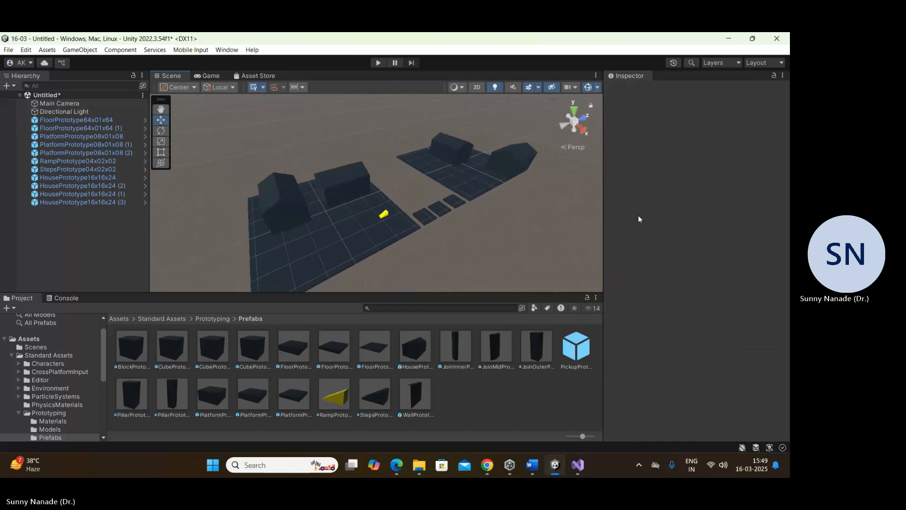
Step: Select the rotated house at the far floor's corner and undo its last two moves
middle_click_drag(496, 172, 378, 238)
scroll(465, 196, "up", 4)
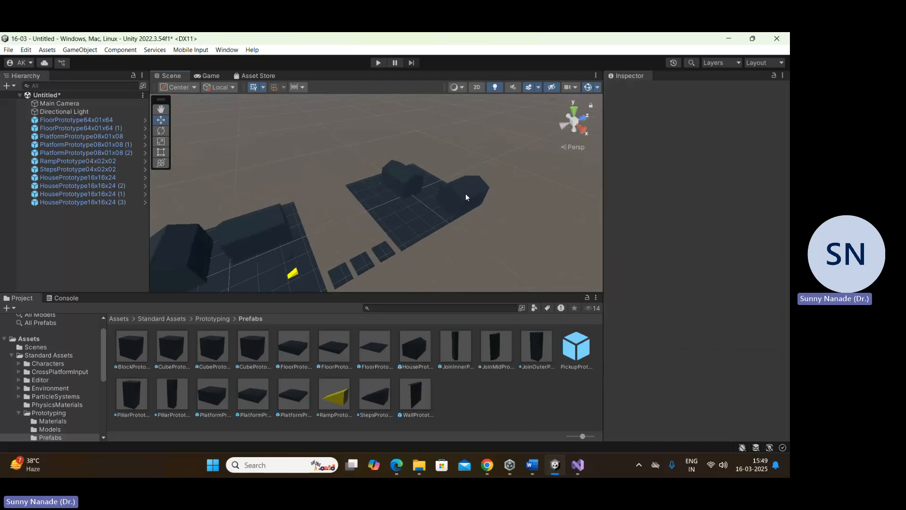
middle_click_drag(522, 242, 450, 234)
left_click(499, 180)
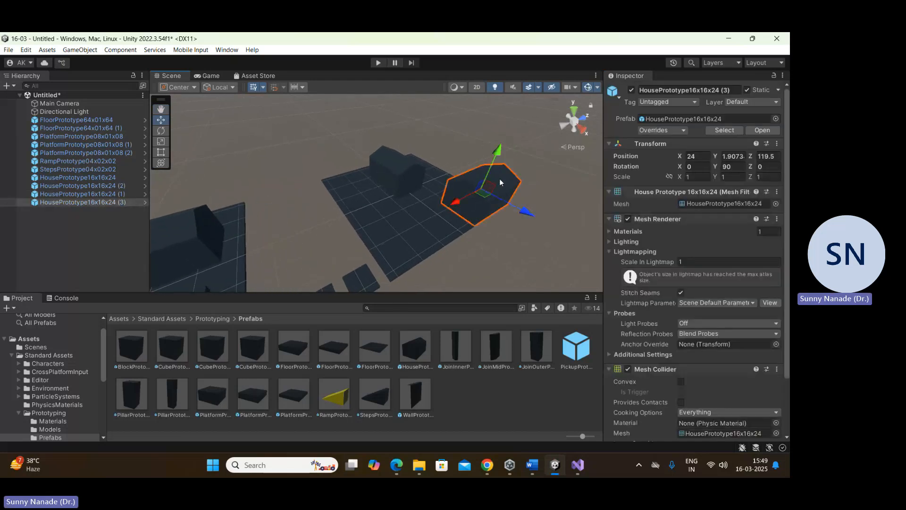
left_click_drag(458, 200, 377, 238)
key("ctrl+z")
key("ctrl+z")
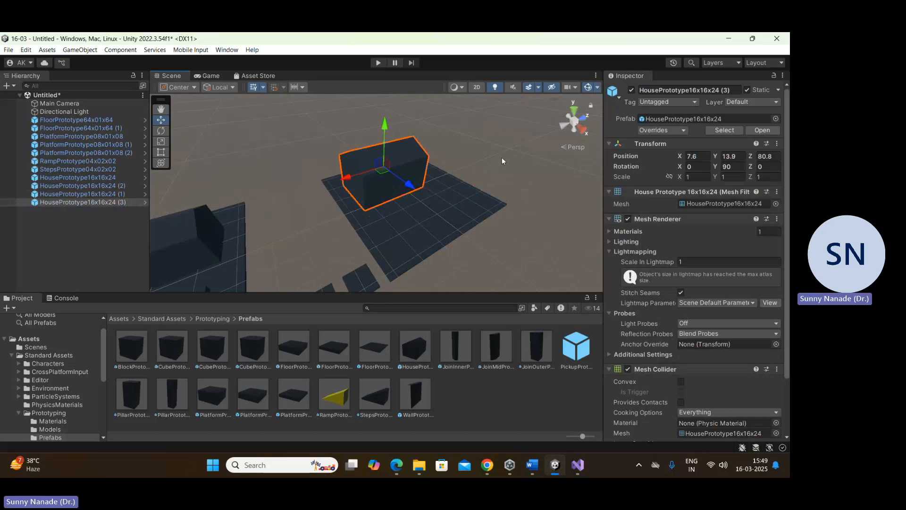
Step: Vertex-snap the rotated house's base corner to the far floor's outer corner, placing it at X 24, Z 119.5
left_click(486, 164)
left_click(397, 191)
middle_click_drag(443, 229, 537, 246)
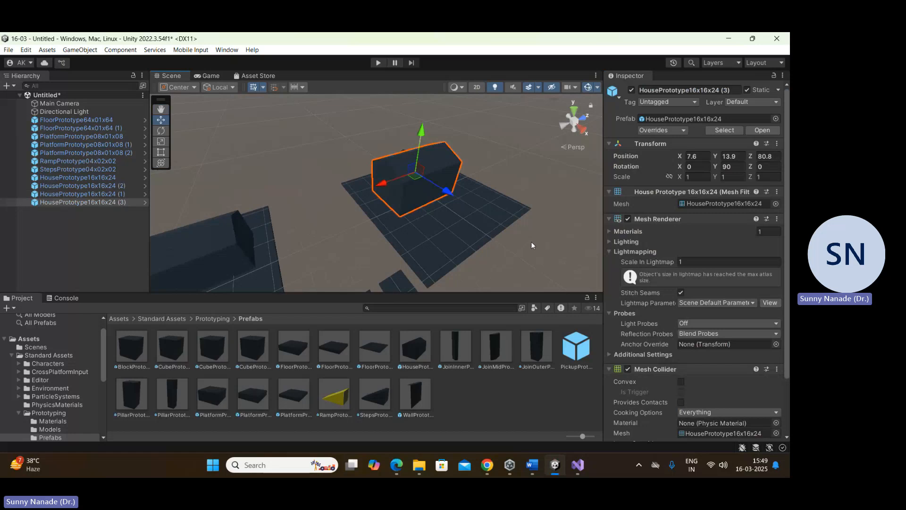
key("v")
left_click_drag(451, 194, 532, 215)
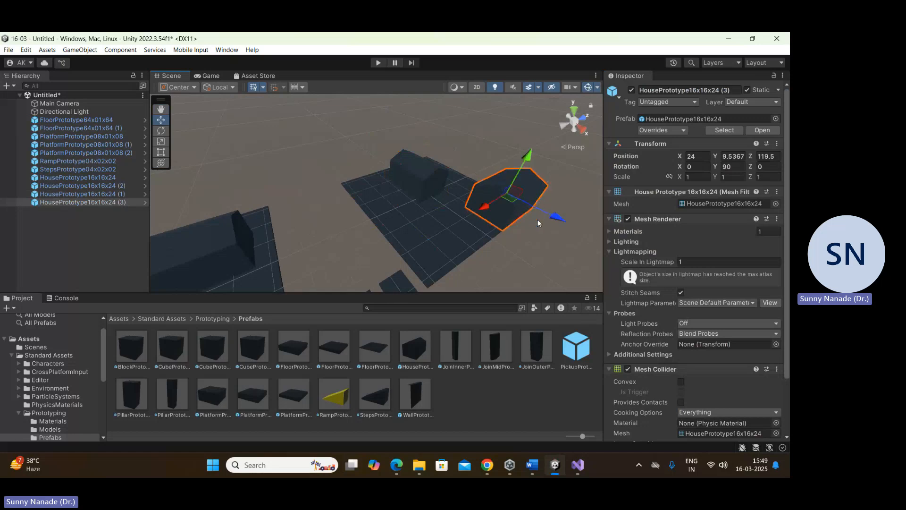
left_click(550, 252)
Step: Run the scene to preview the floors, platforms and houses in the Game view, and stop play mode
scroll(512, 240, "down", 8)
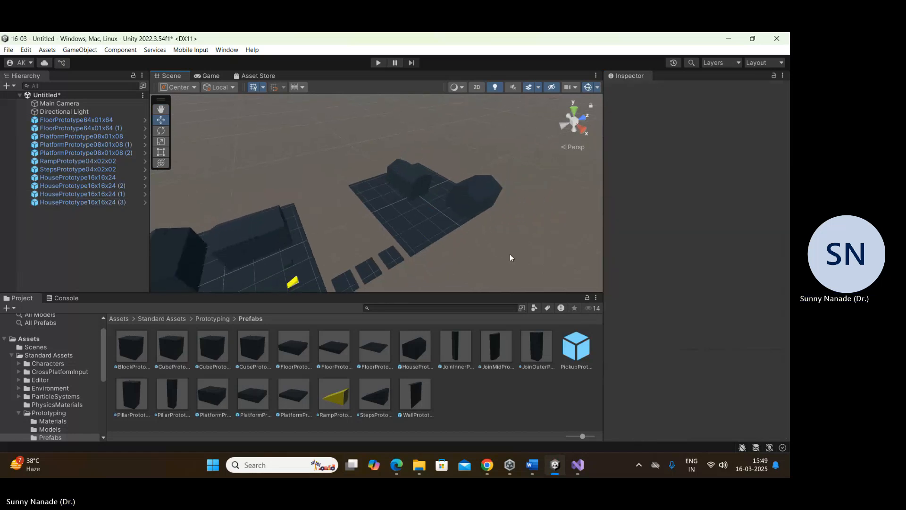
scroll(493, 259, "down", 5)
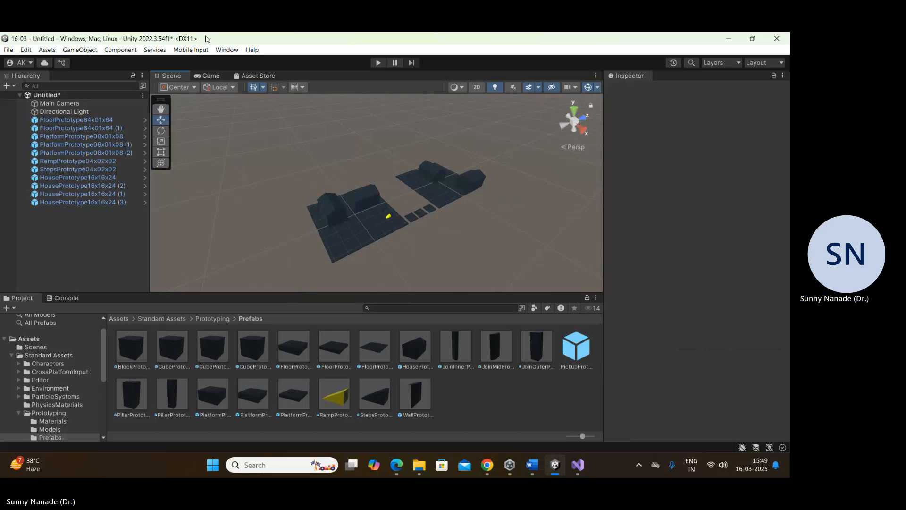
left_click(378, 63)
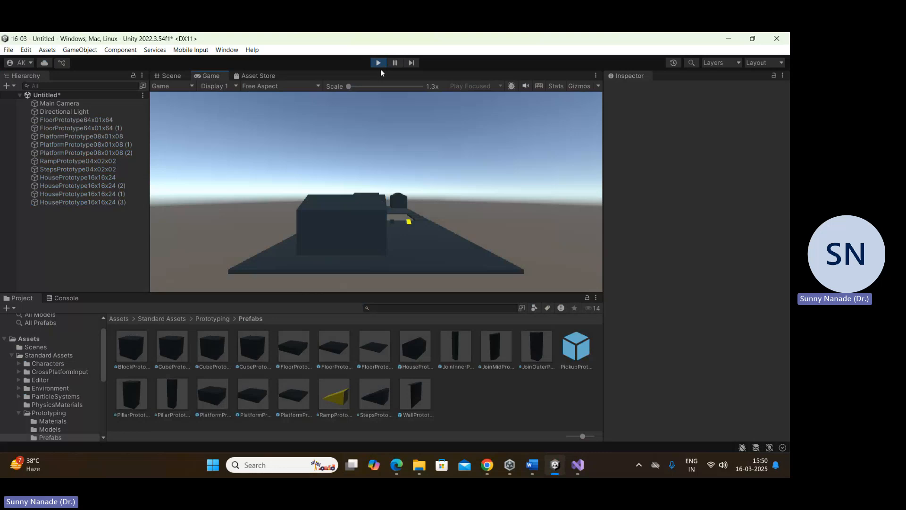
left_click(378, 64)
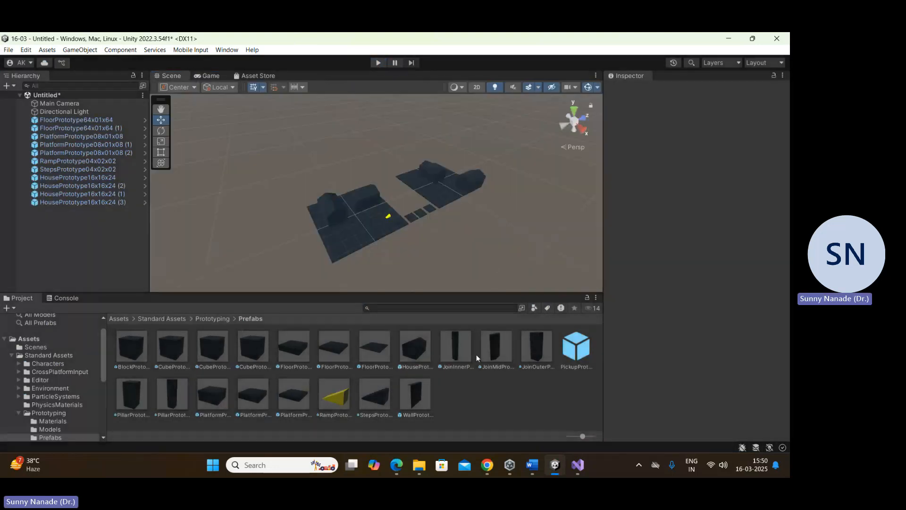
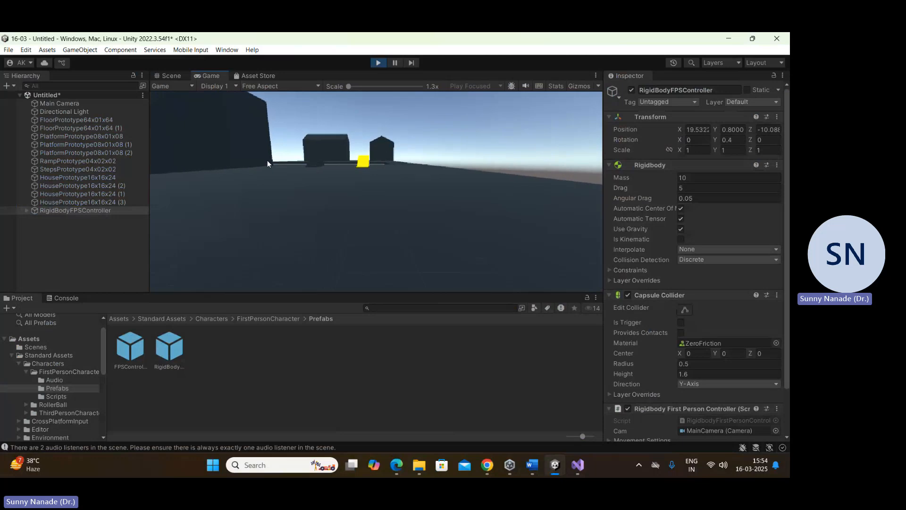
Step: Walk and jump the first-person controller around the near floor and off its edge in the running scene, and stop play mode
key("w")
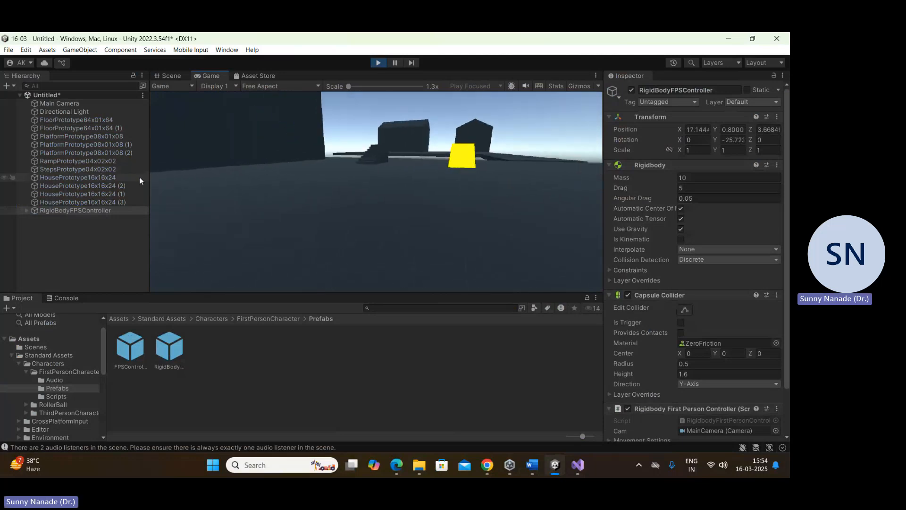
key("w")
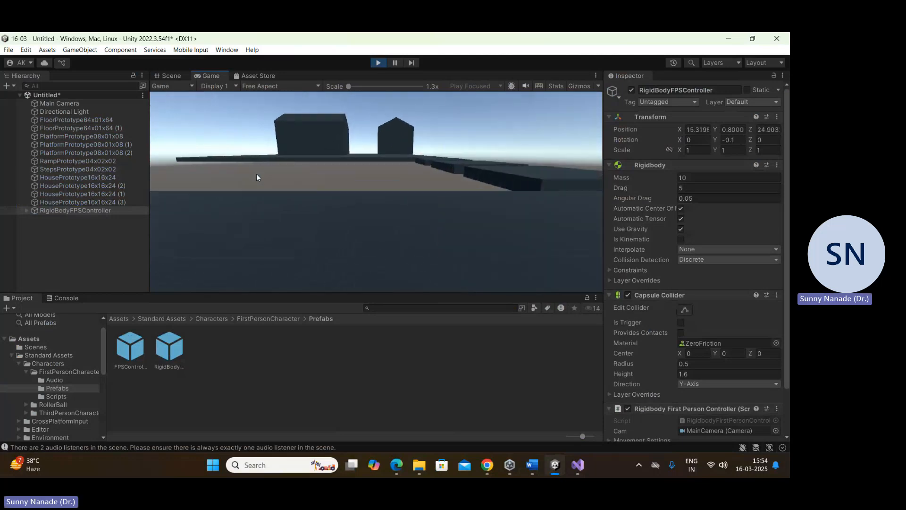
key("w")
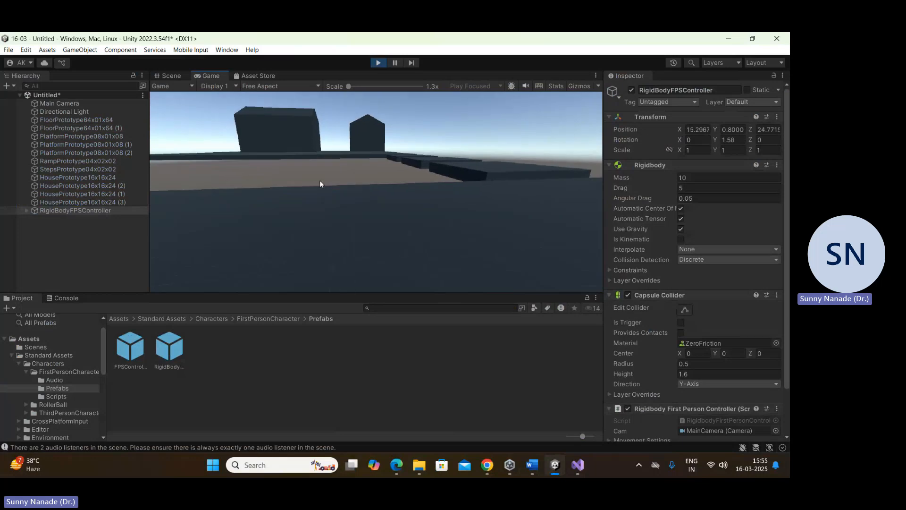
key("w")
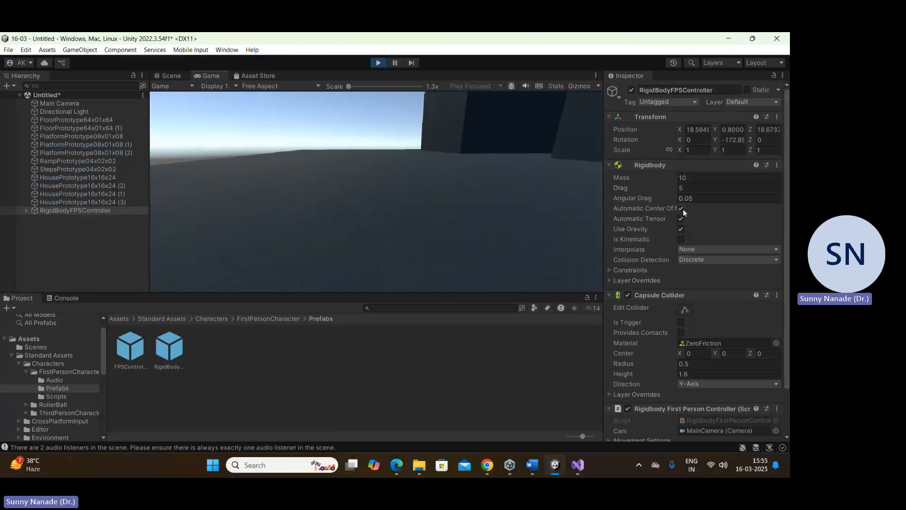
key("w")
key("space")
key("space")
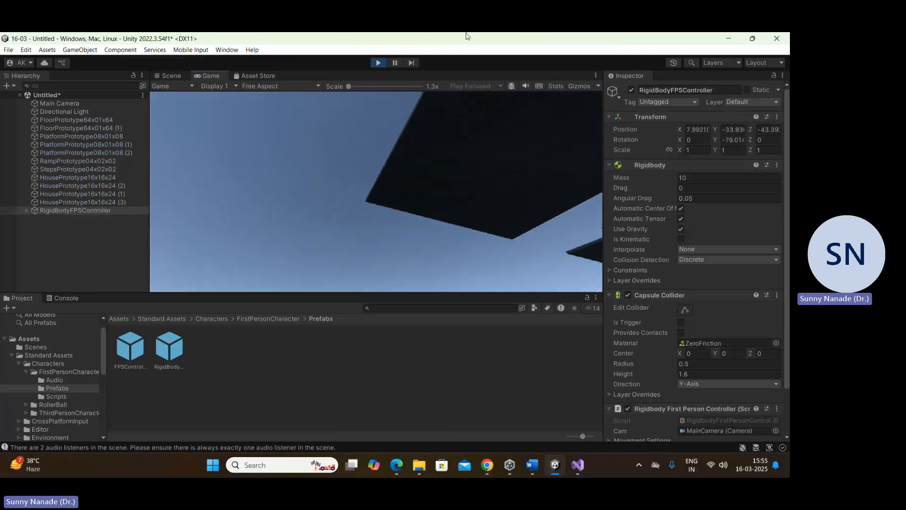
left_click(377, 62)
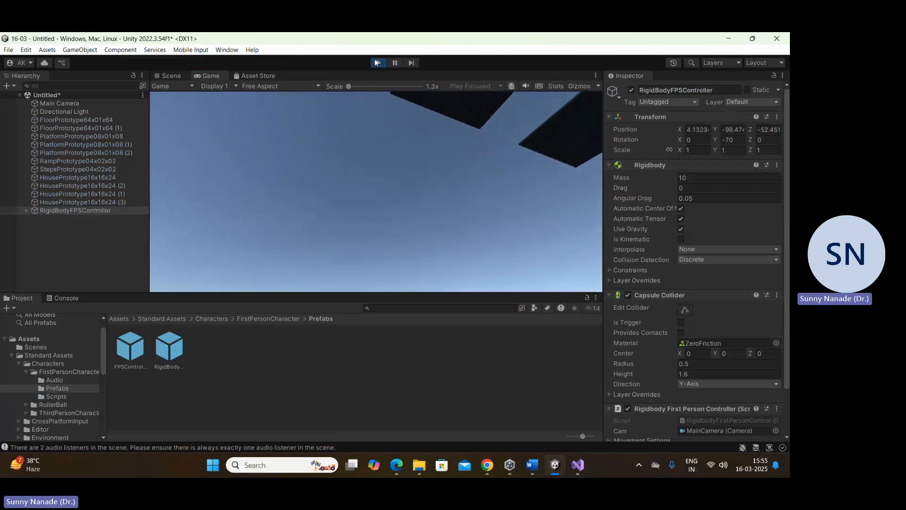
Step: Run the scene again and walk the first-person controller past the yellow ramp, over the platforms and between the far floor's houses
left_click(378, 63)
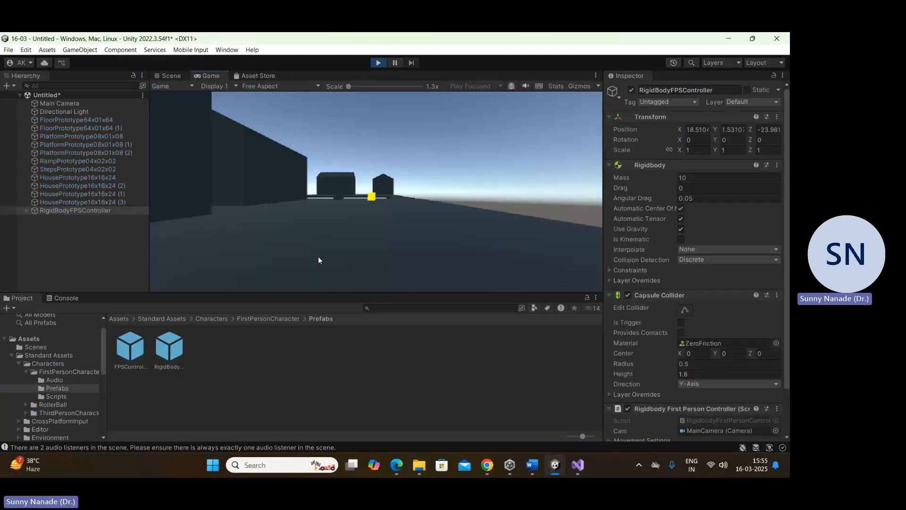
key("w")
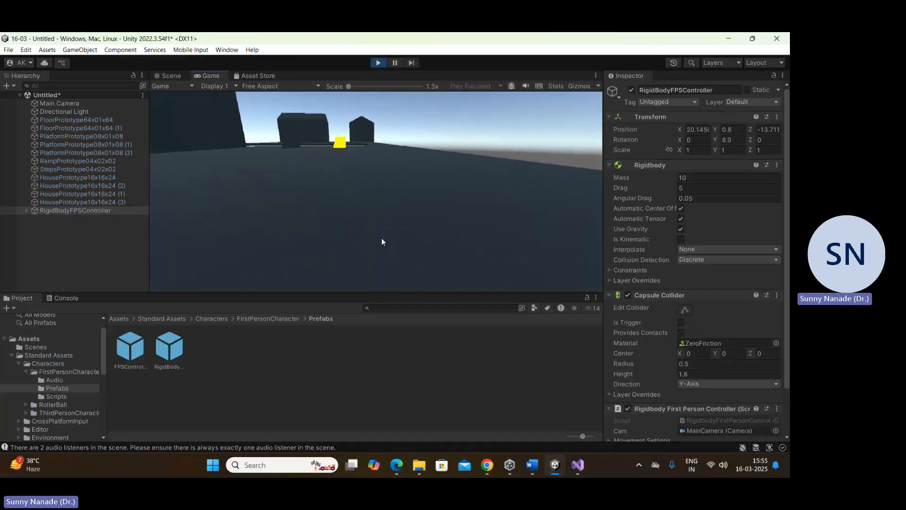
key("w")
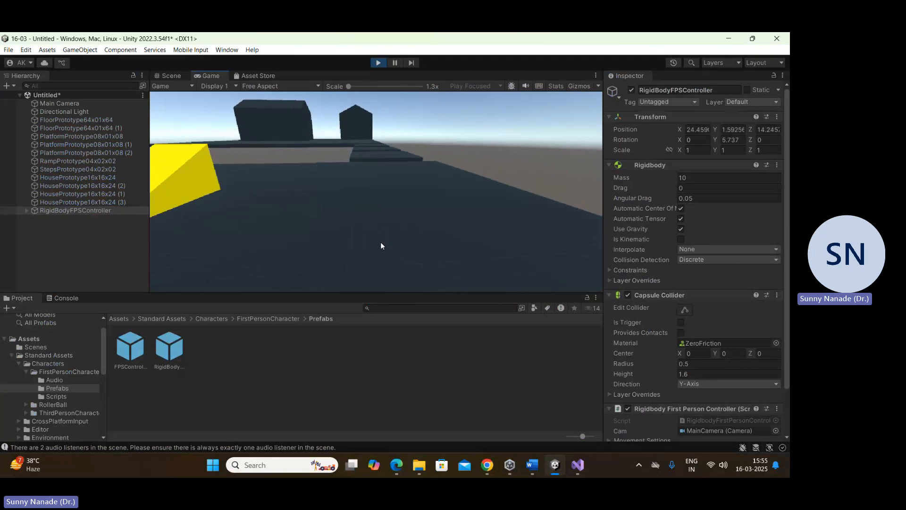
key("w")
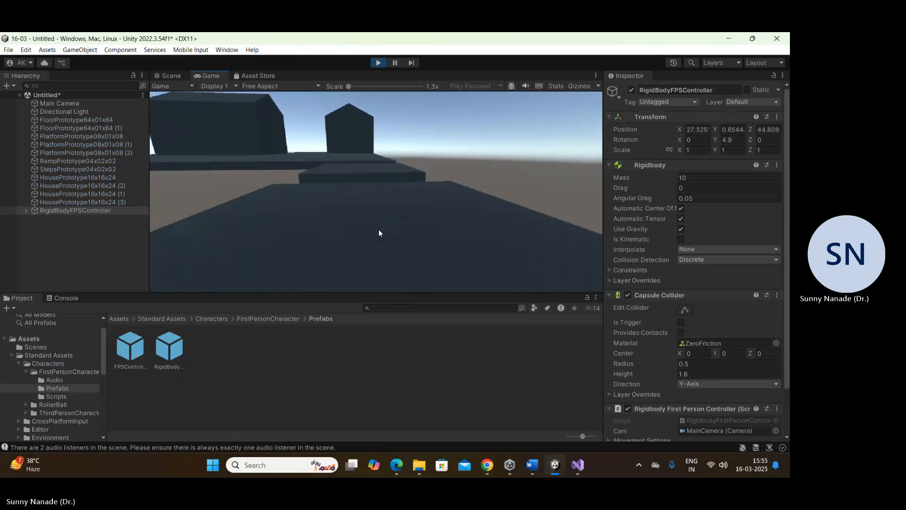
key("w")
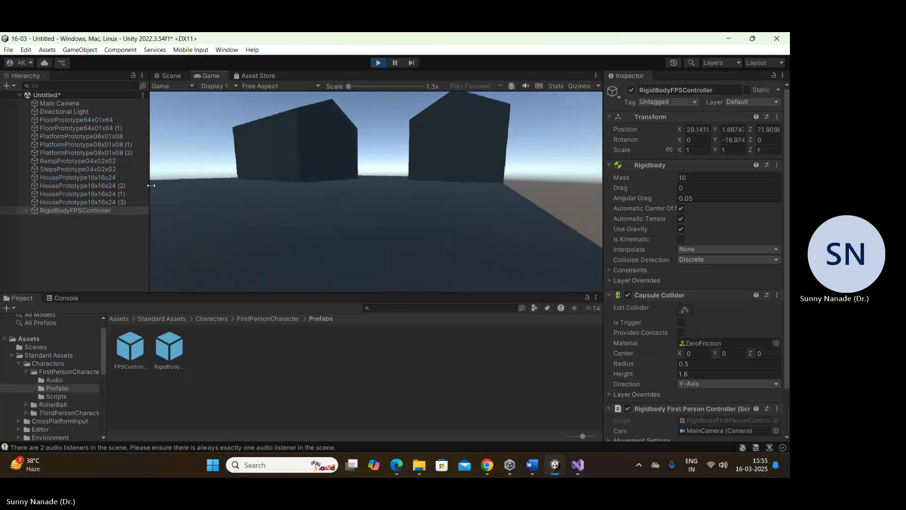
key("w")
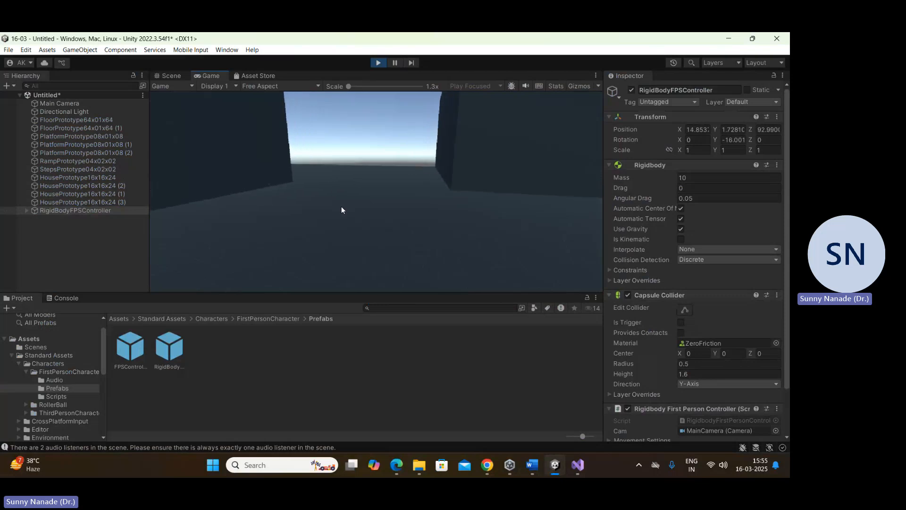
key("w")
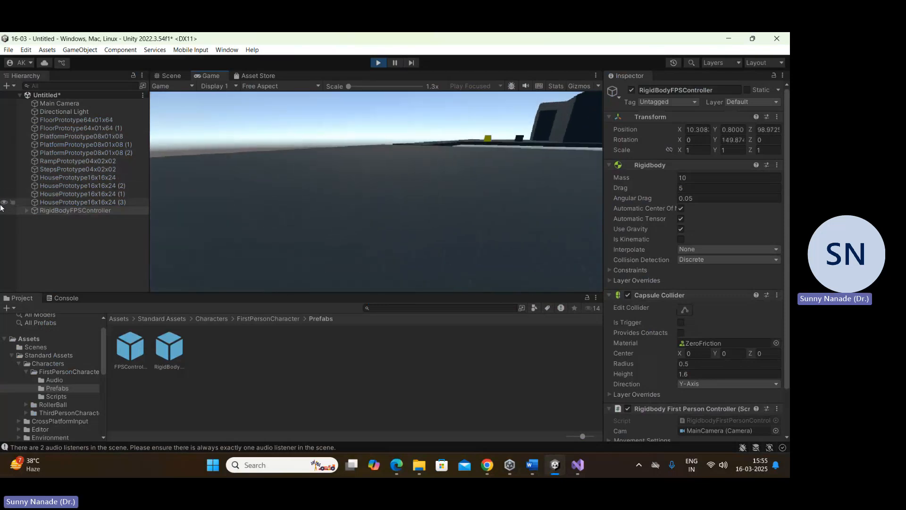
Step: Walk the controller back over the platforms to the yellow ramp on the near floor, and stop play mode
key("w")
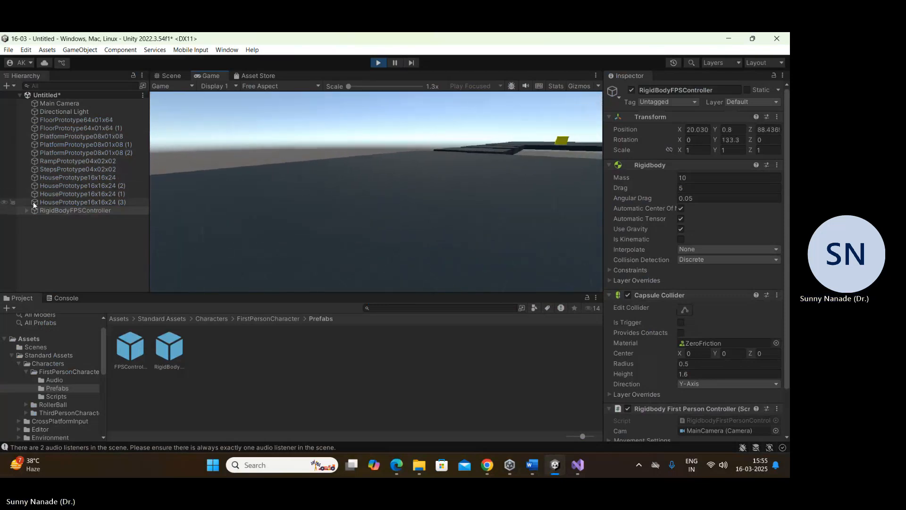
key("w")
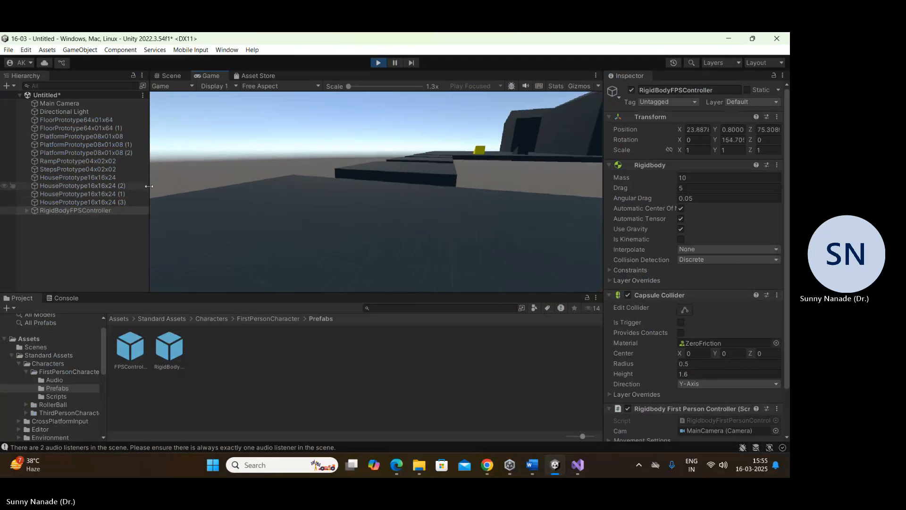
key("w")
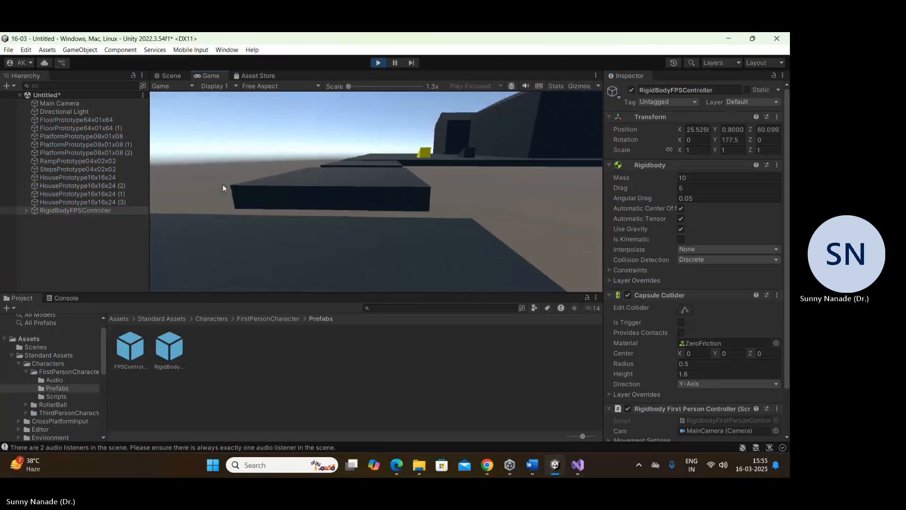
key("w")
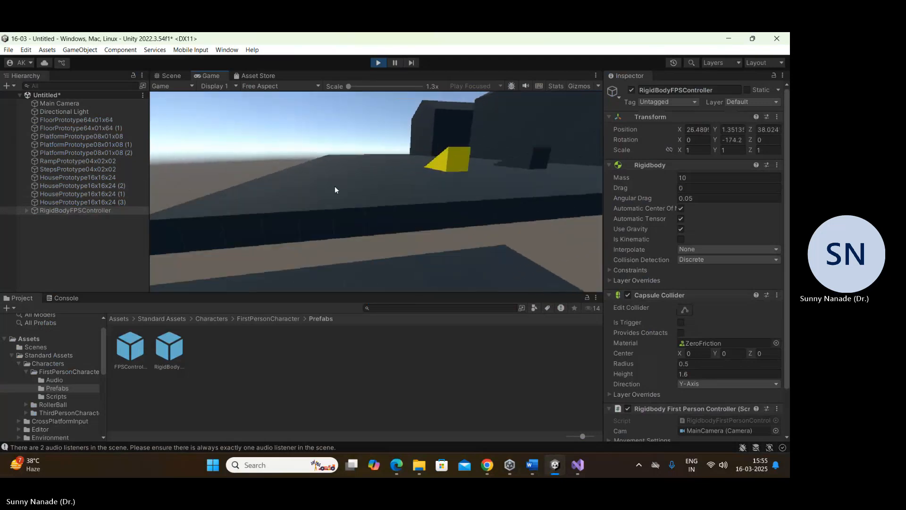
key("w")
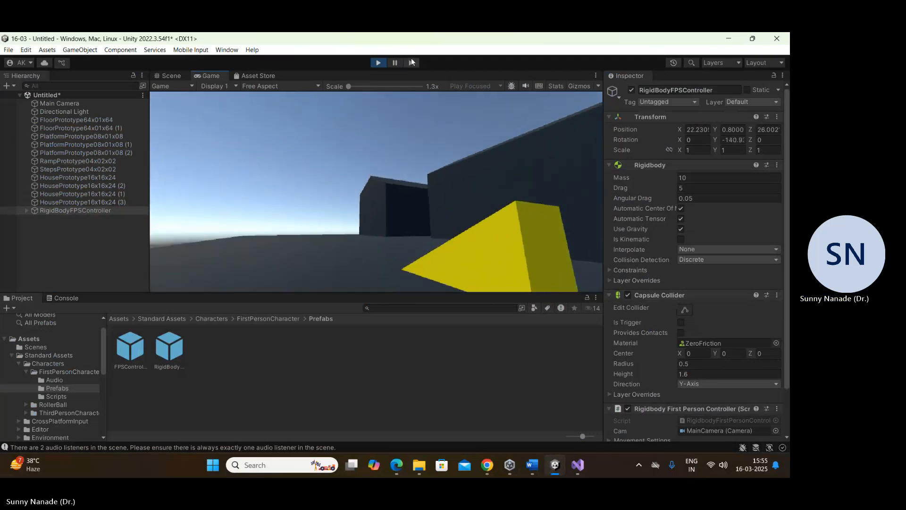
left_click(379, 62)
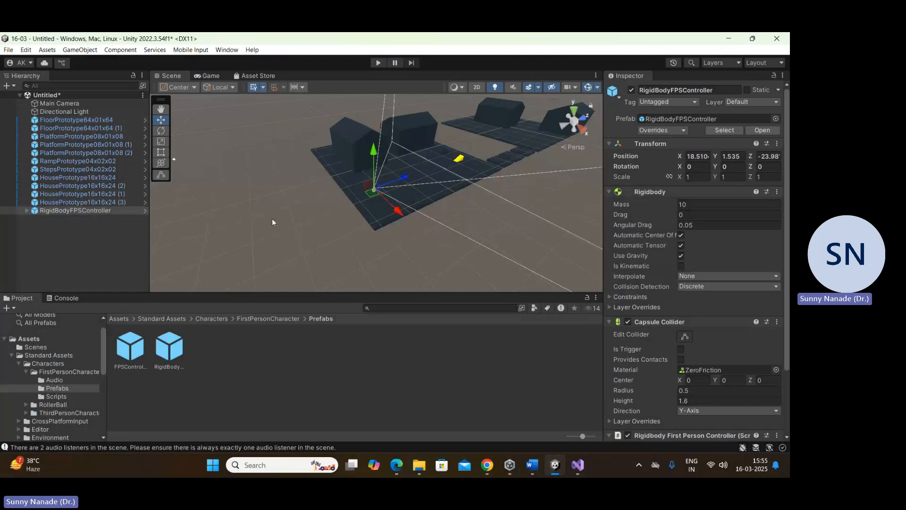
Step: Inspect the Main Camera, Directional Light, RigidBodyFPSController and the prototype objects, including the Lighting settings of their Mesh Renderer
left_click(46, 103)
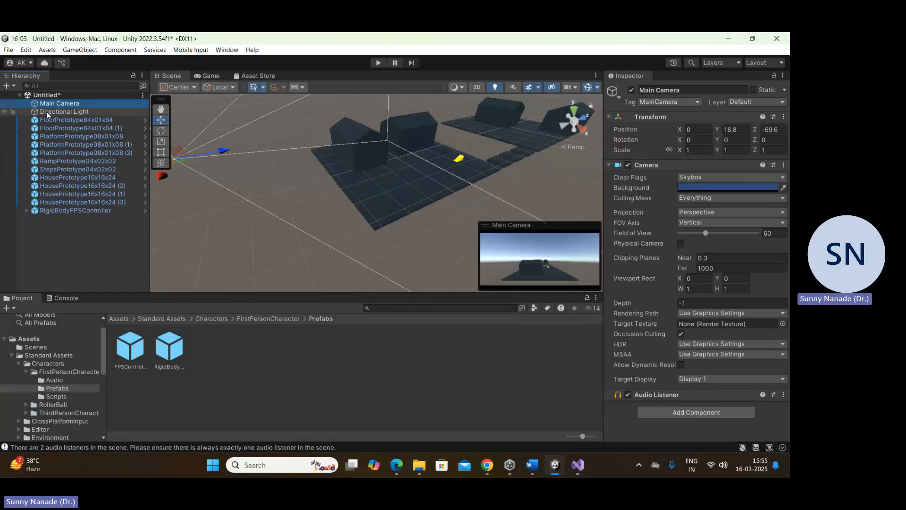
left_click(46, 112)
left_click(53, 210)
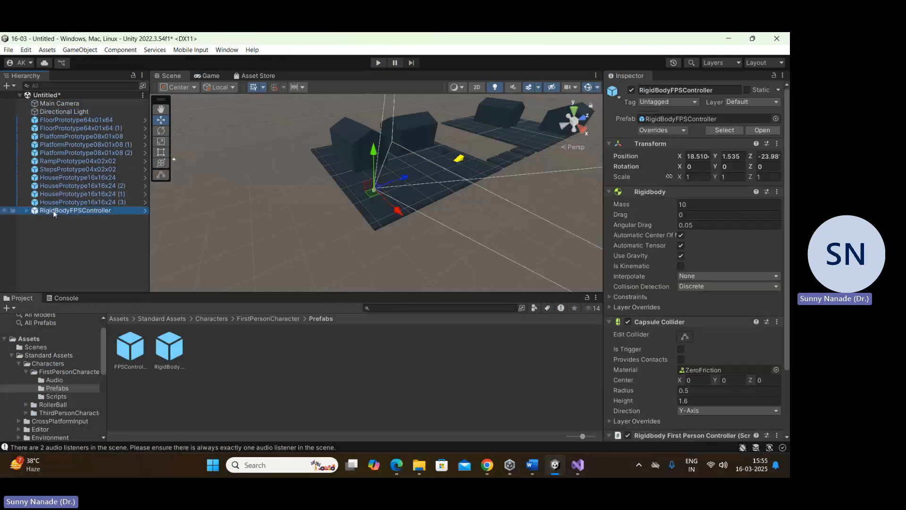
left_click(51, 203)
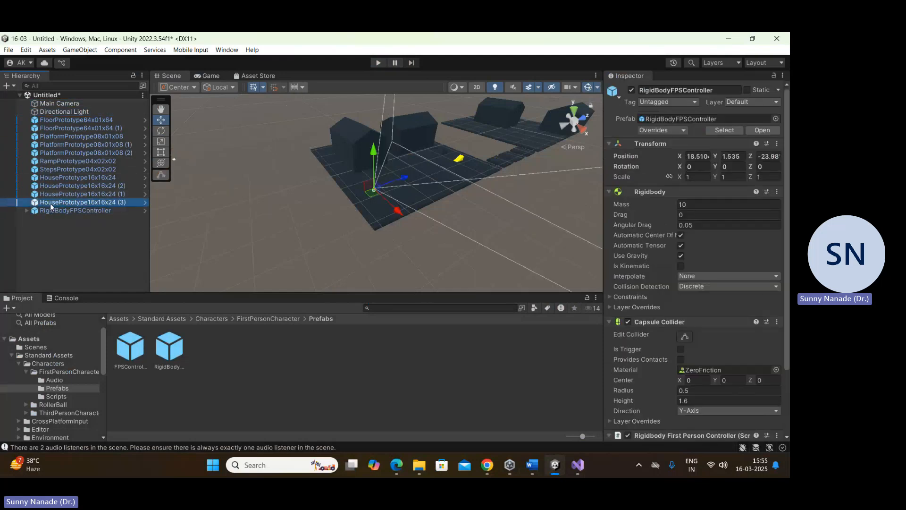
left_click(73, 120, "shift")
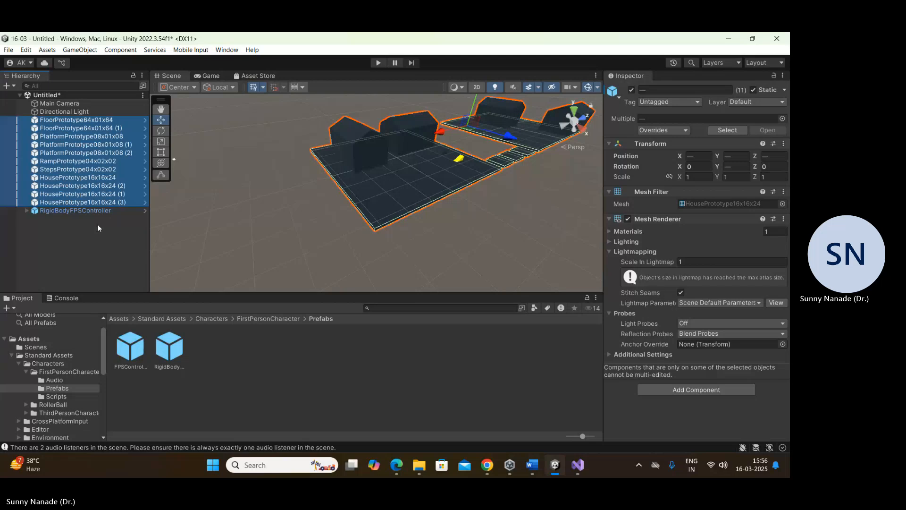
left_click(610, 242)
left_click(610, 243)
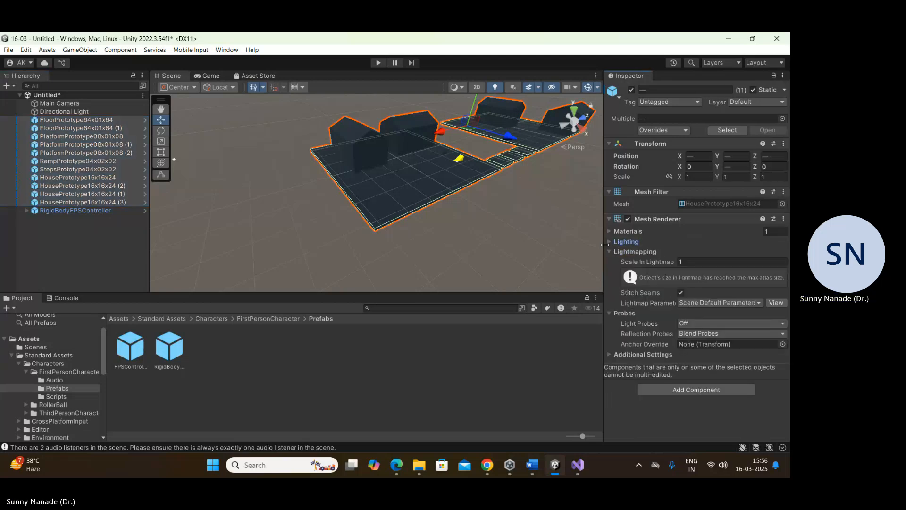
middle_click_drag(407, 206, 373, 222)
left_click(443, 230)
scroll(372, 197, "up", 3)
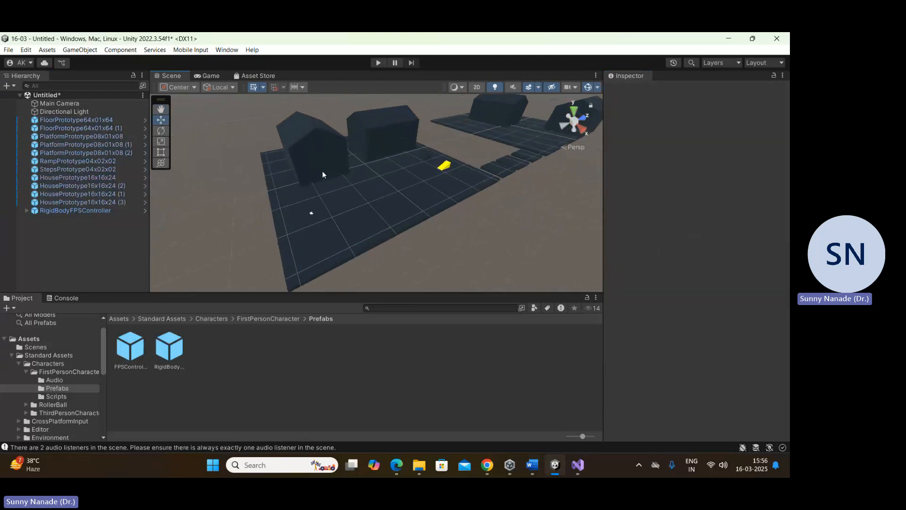
Step: Select every floor, platform, ramp, steps and house prototype and set the Mesh Renderer's Cast Shadows to On
left_click(66, 119)
left_click(73, 202, "shift")
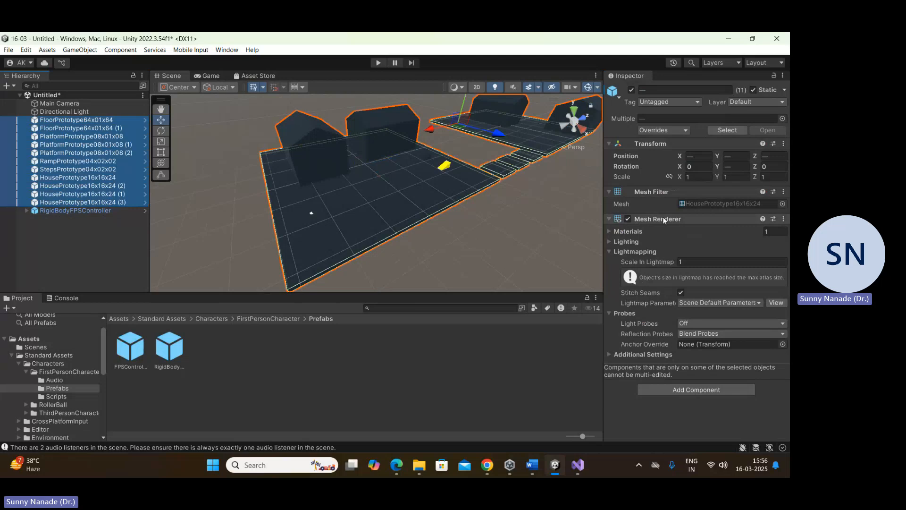
left_click(610, 242)
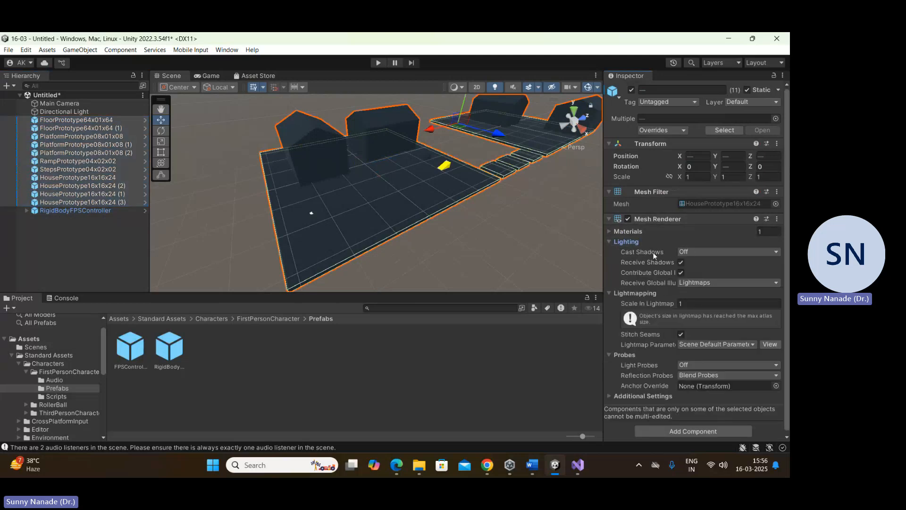
left_click(680, 252)
left_click(698, 273)
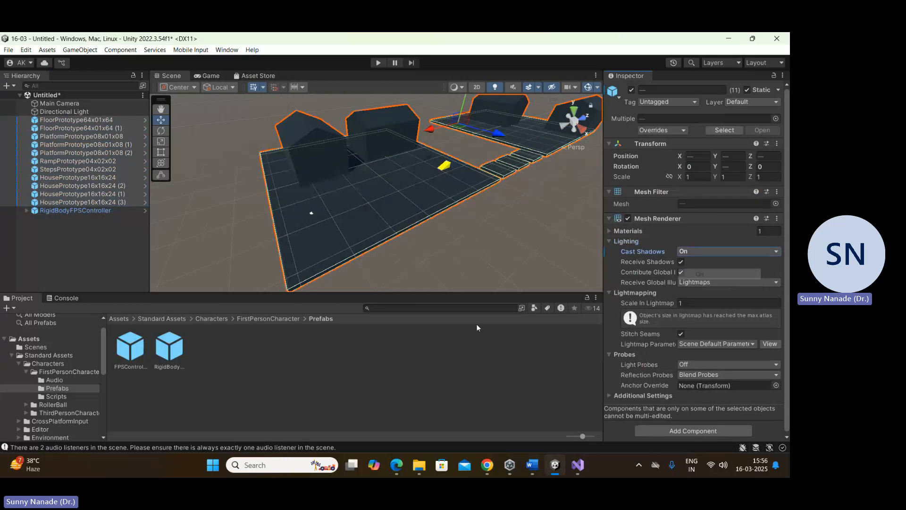
Step: Clear the selection and examine the shadows between the two houses on the near floor up close
left_click(393, 361)
middle_click_drag(362, 221, 323, 238)
scroll(283, 184, "up", 5)
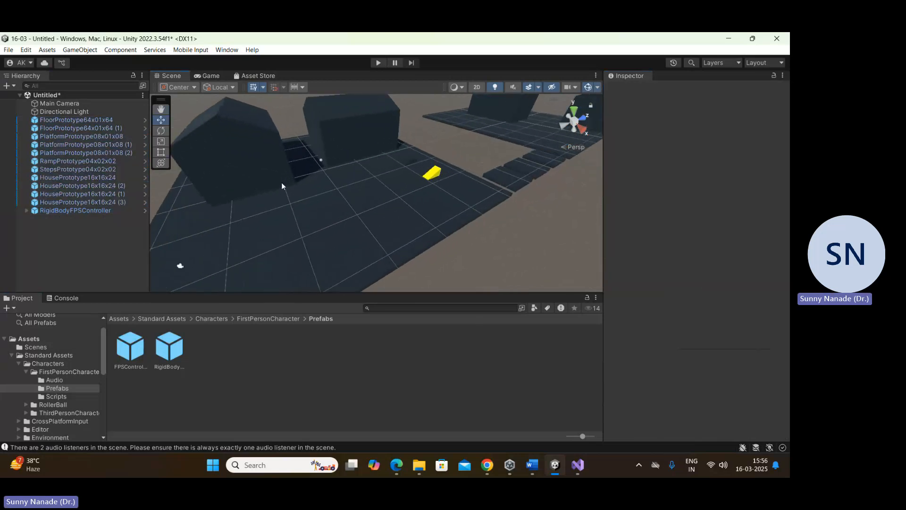
scroll(282, 183, "up", 3)
scroll(293, 184, "up", 4)
middle_click_drag(290, 186, 293, 217)
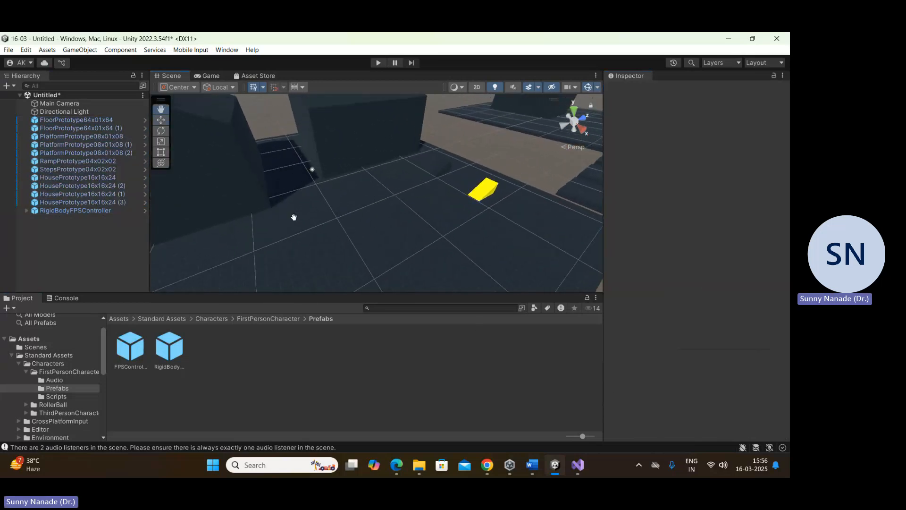
mouse_move(272, 208)
left_mouse_down()
mouse_move(297, 155)
mouse_move(261, 141)
left_mouse_up()
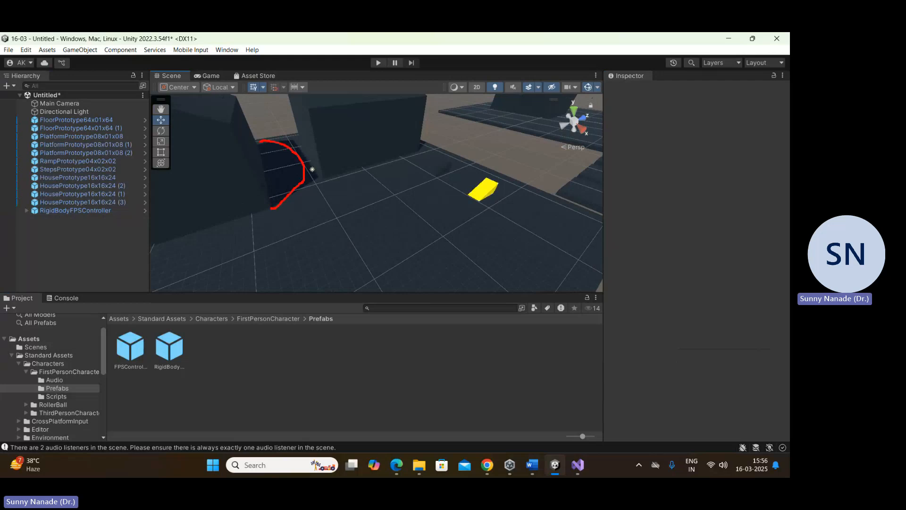
Step: Select all floor, platform, ramp, steps and house prototypes and examine their shared Mesh Renderer shadow settings and the whole level
left_click(56, 119)
left_click(69, 193, "shift")
left_click(70, 202, "shift")
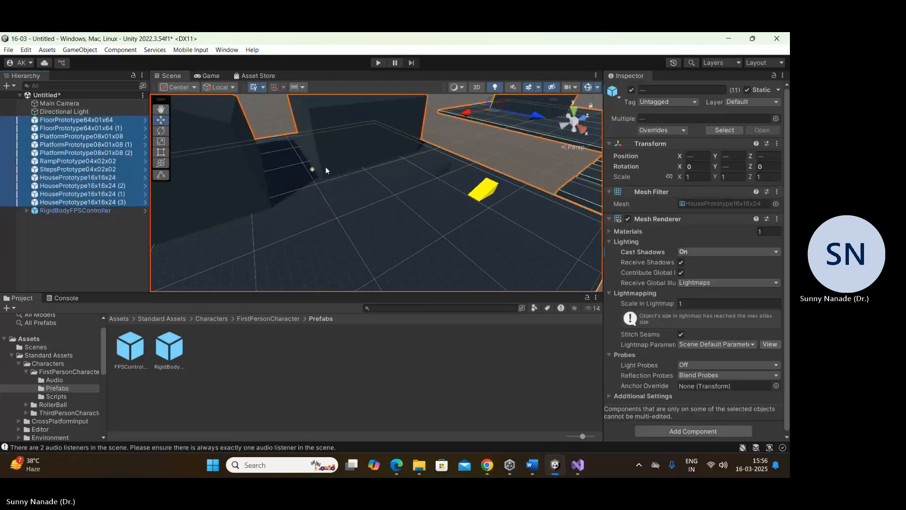
scroll(361, 165, "down", 3)
scroll(356, 188, "down", 3)
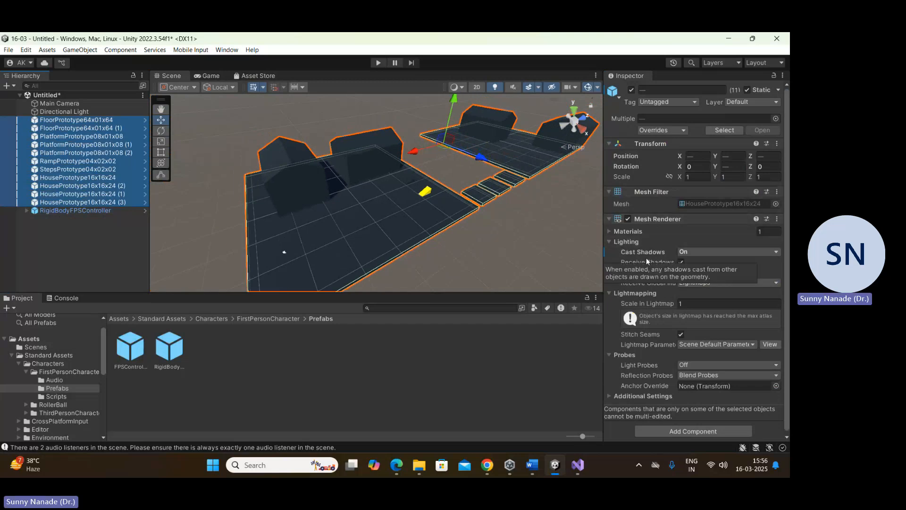
scroll(380, 283, "down", 4)
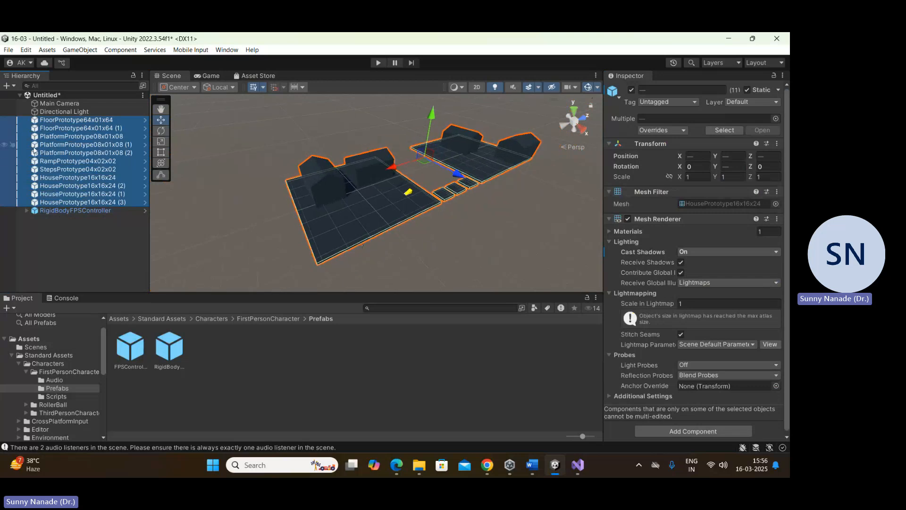
Step: Play the scene, walk the first-person controller past the houses to the floor's edge to check the shadows, and stop play mode
left_click(378, 63)
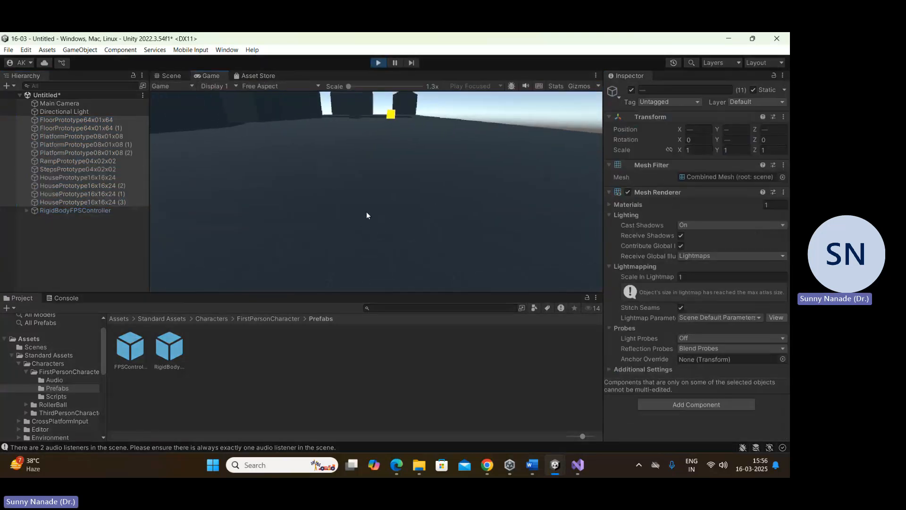
key("w")
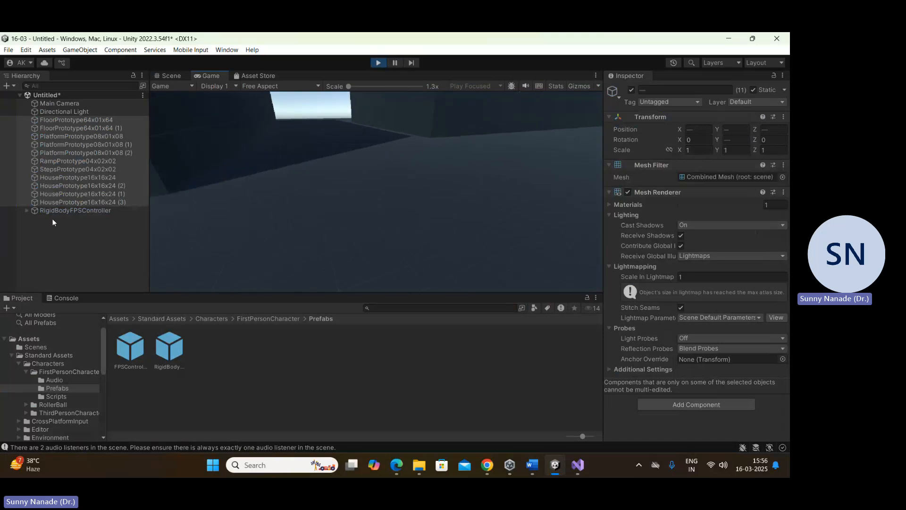
key("w")
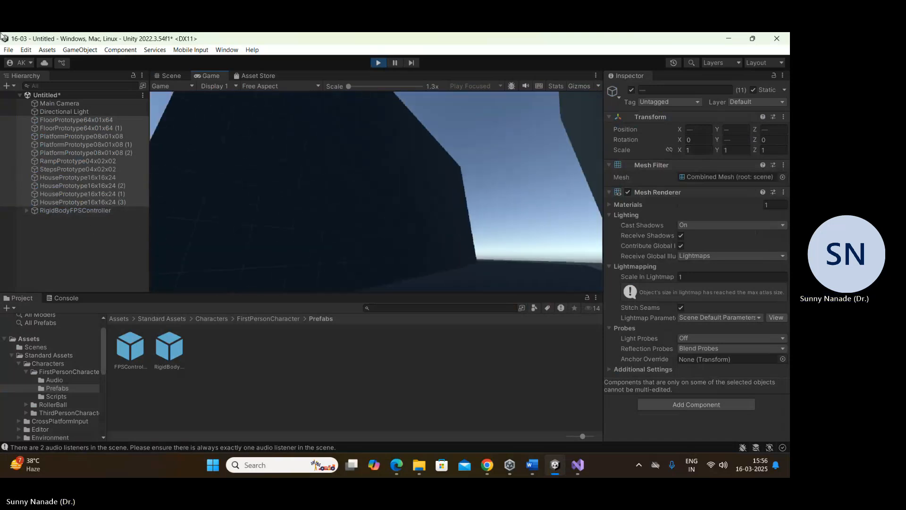
key("w")
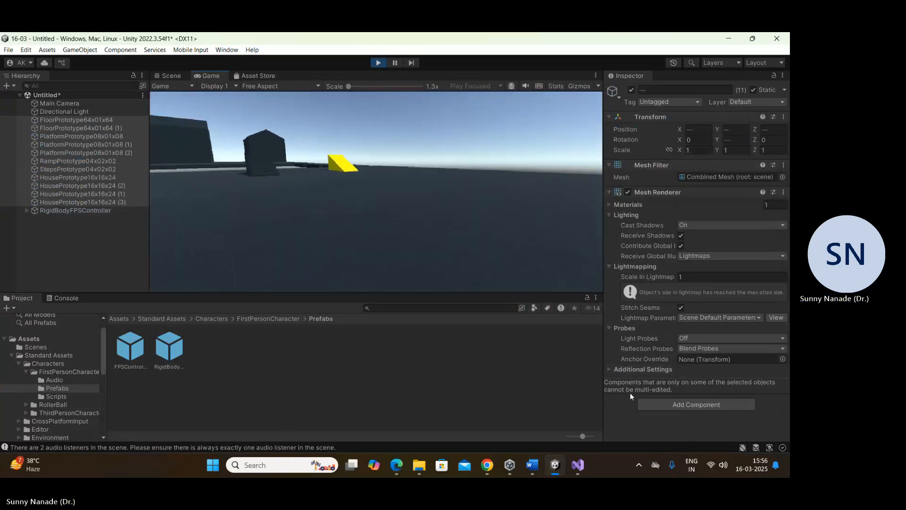
key("w")
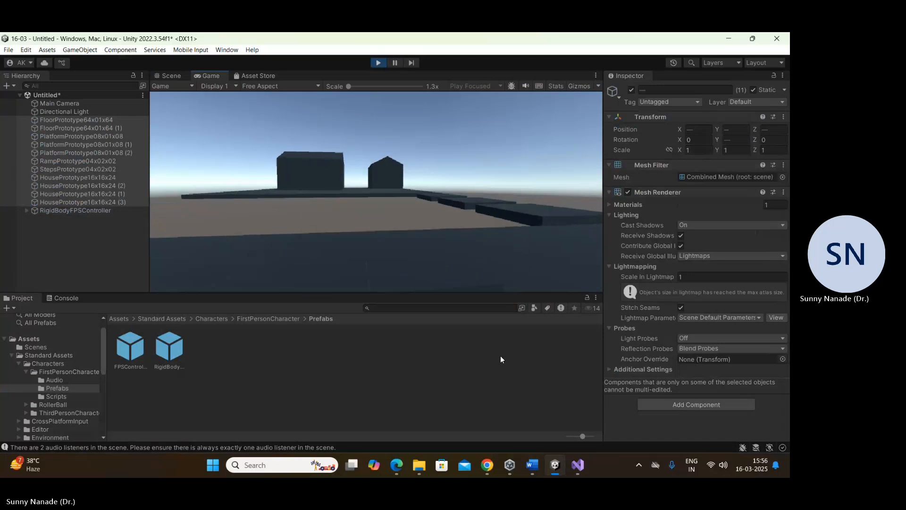
key("w")
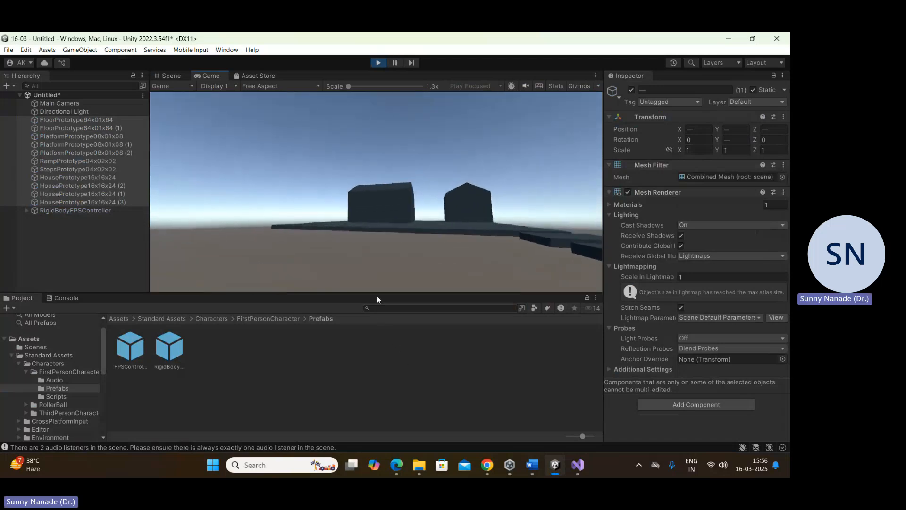
left_click(376, 64)
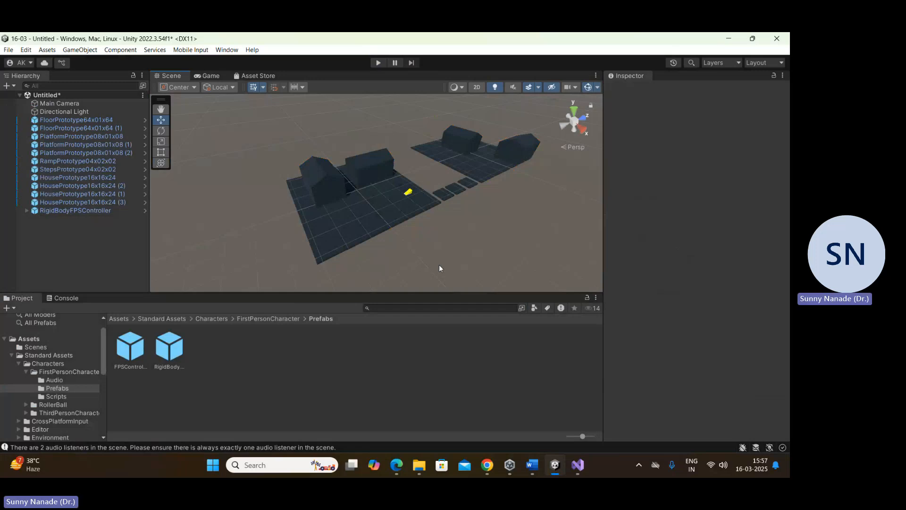
Step: Deactivate the Main Camera object in the scene and clear the selection
left_click(62, 103)
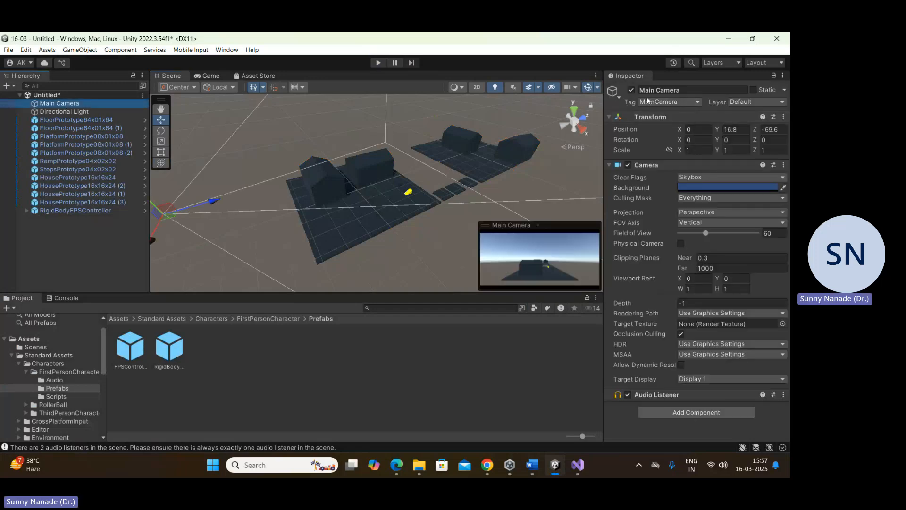
left_click(634, 91)
left_click(453, 351)
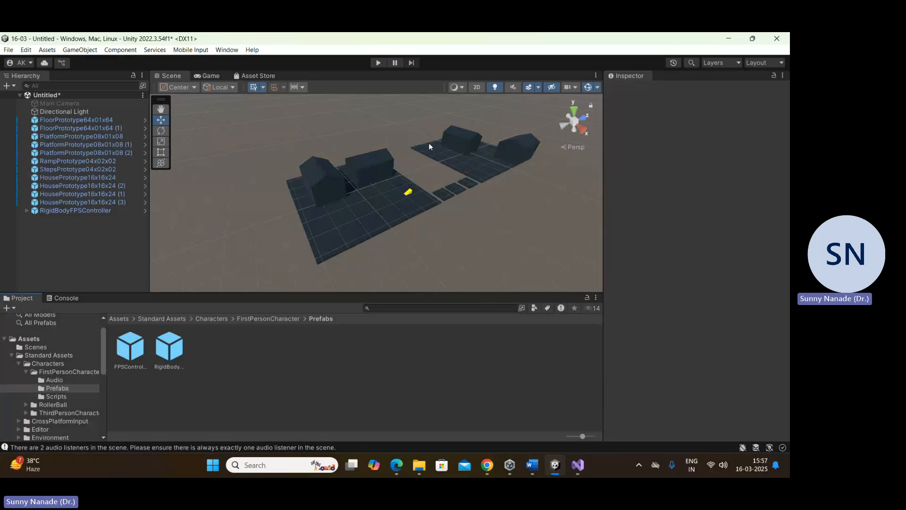
Step: Test the level in play mode using only the first-person controller's camera, walk forward briefly, and stop playing
left_click(377, 63)
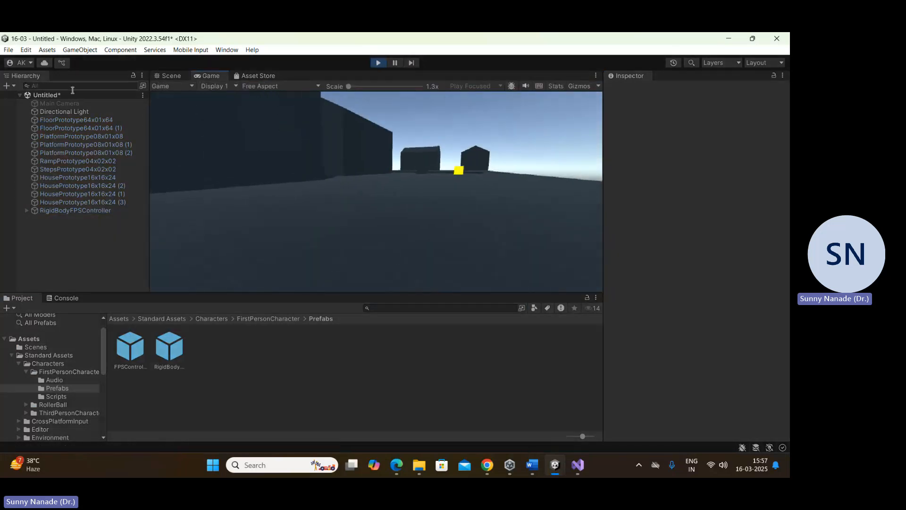
key("w")
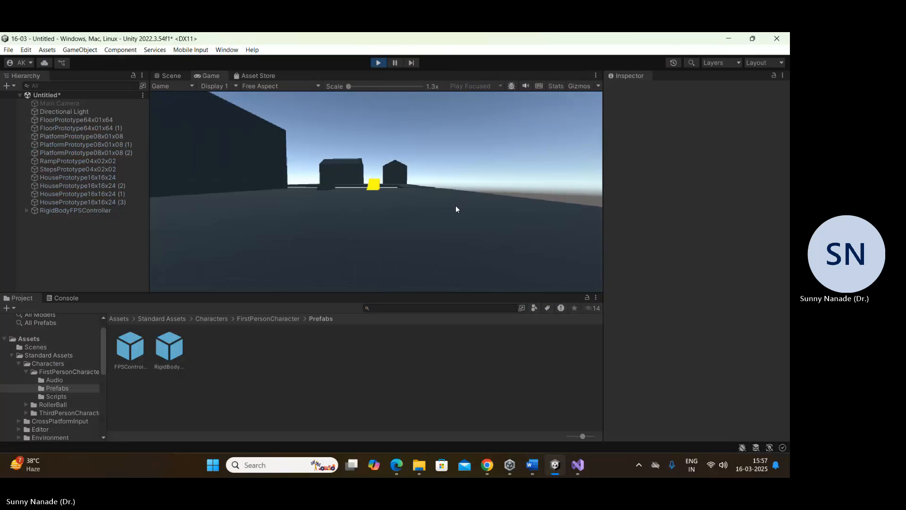
left_click(378, 63)
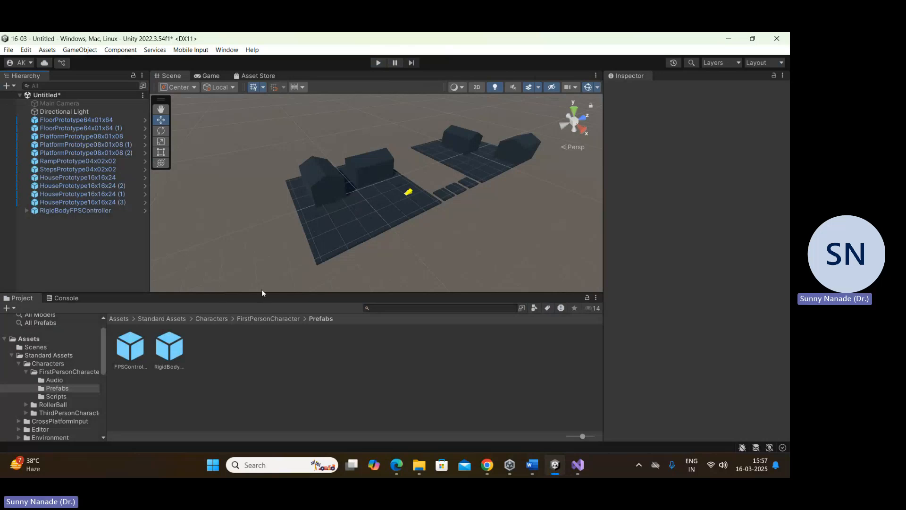
Step: Browse the Prototyping and Environment folders of Standard Assets and open Environment's Water folder
left_click(161, 321)
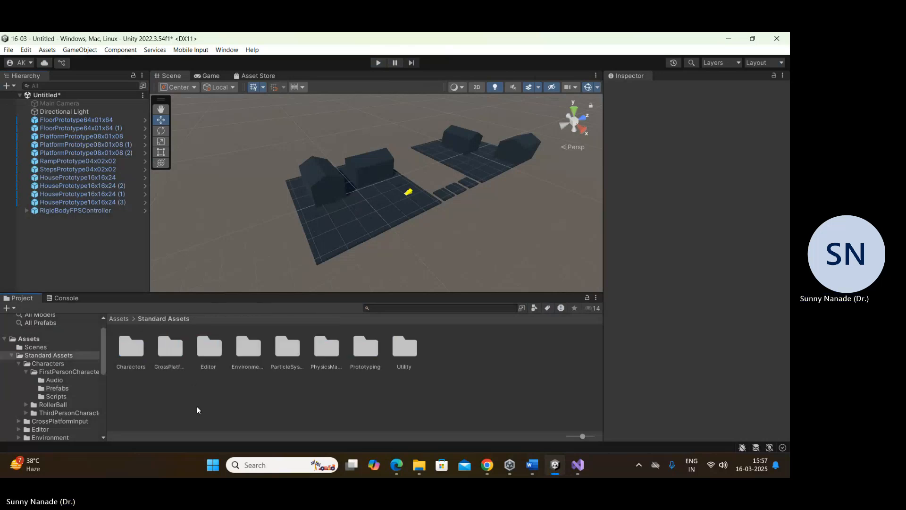
double_click(368, 352)
left_click(158, 319)
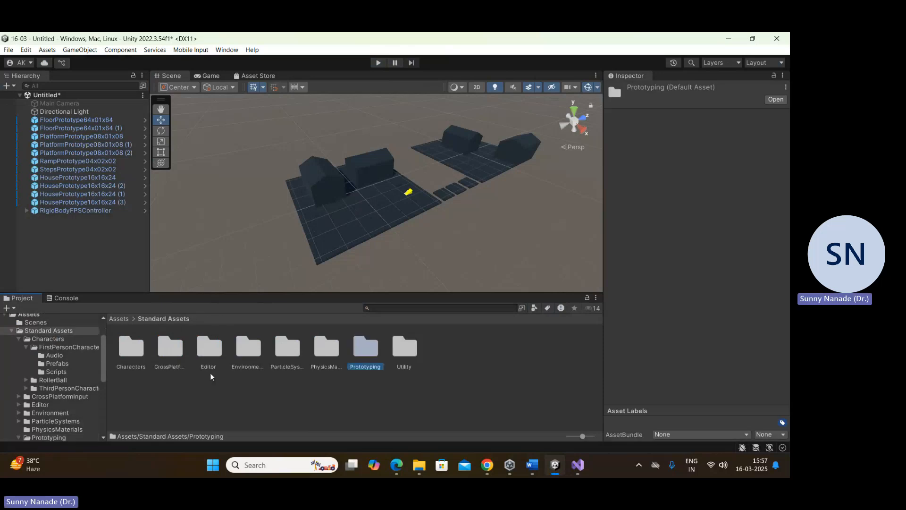
double_click(250, 348)
left_click(173, 320)
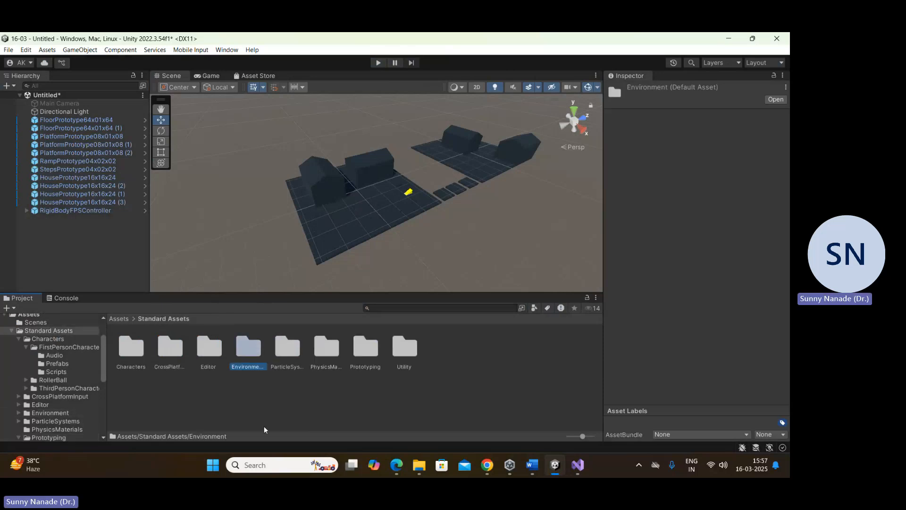
left_click(264, 424)
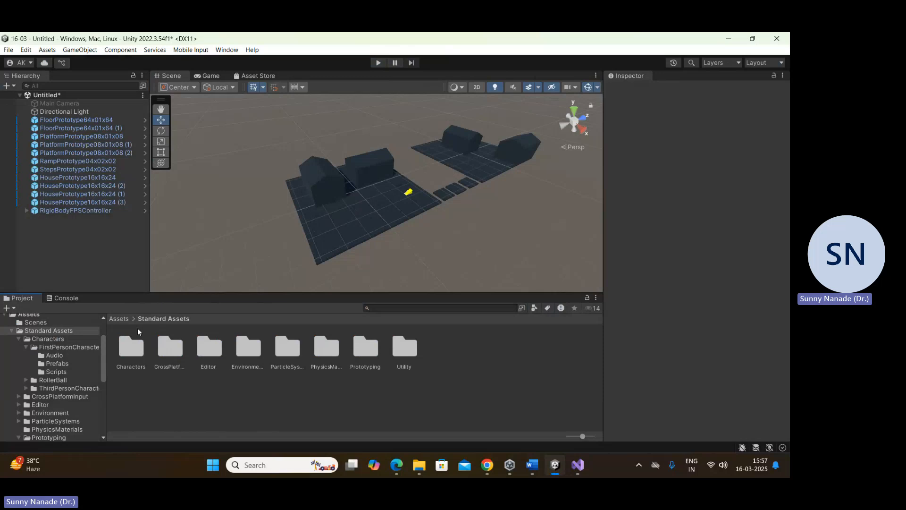
double_click(249, 351)
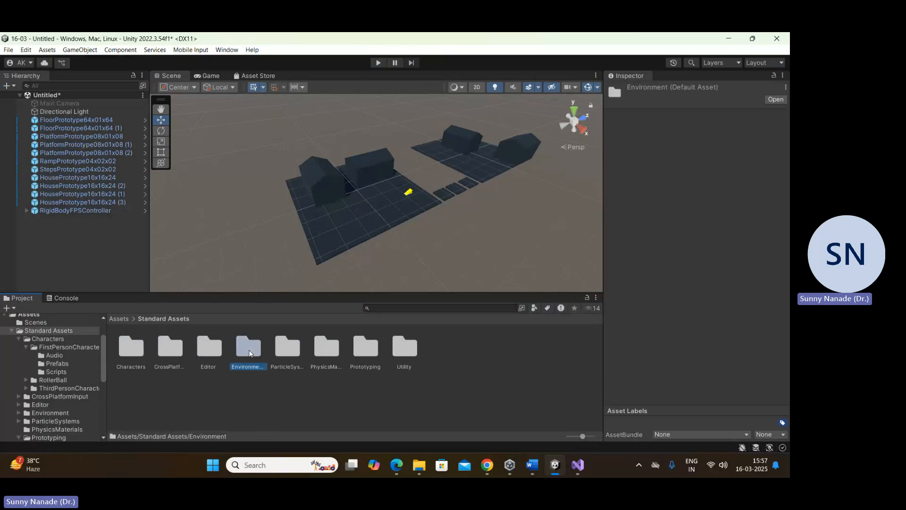
double_click(211, 347)
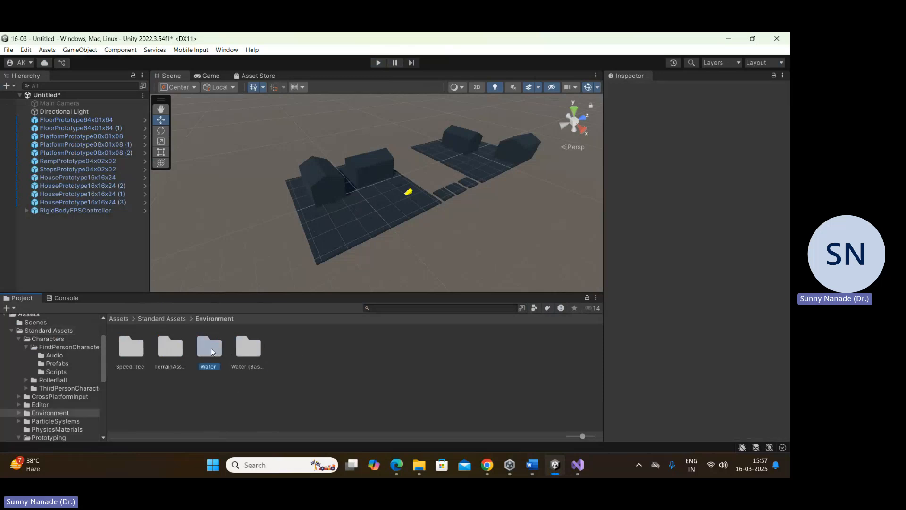
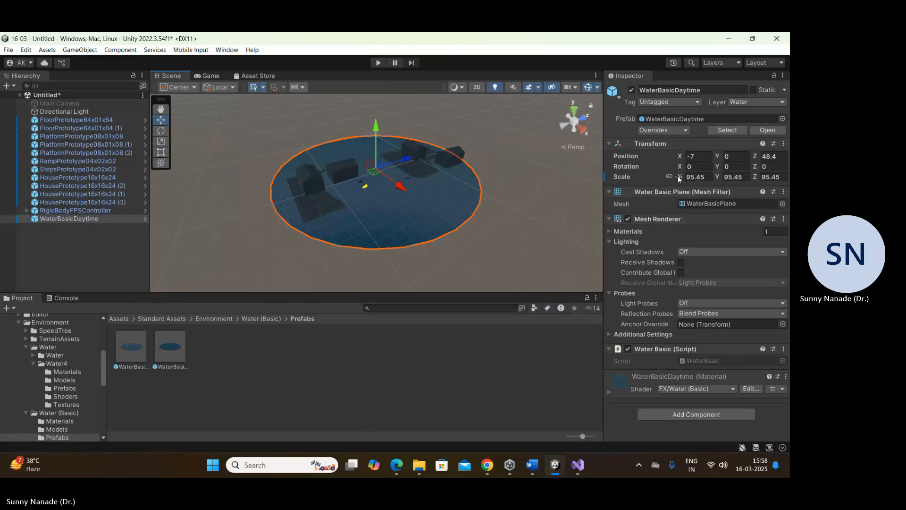
Step: Enlarge the WaterBasicDaytime plane uniformly to scale 192.6, move it to Z 58.2, and briefly play the scene to check it
left_click_drag(686, 179, 404, 156)
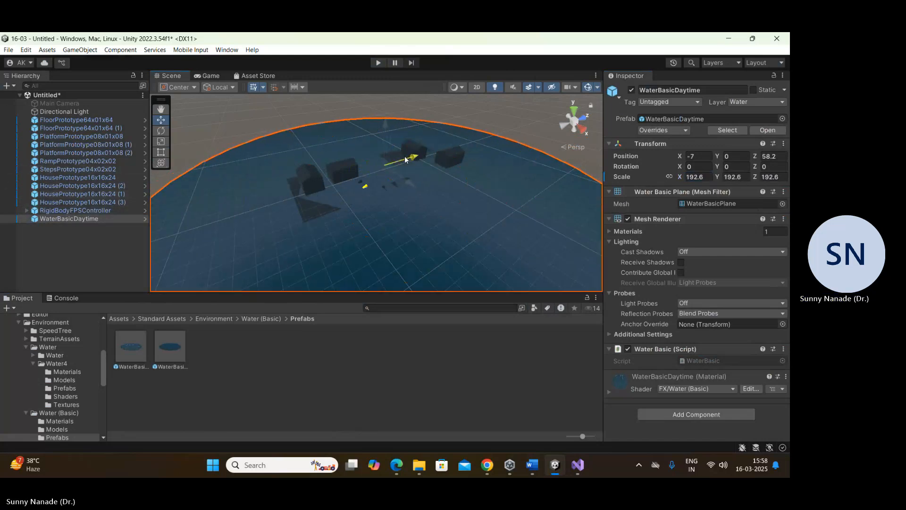
key("ctrl+p")
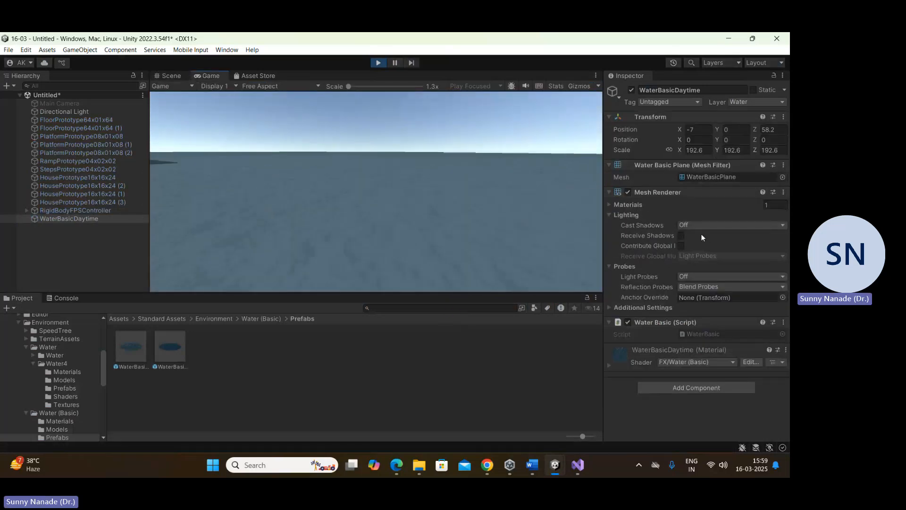
left_click(378, 62)
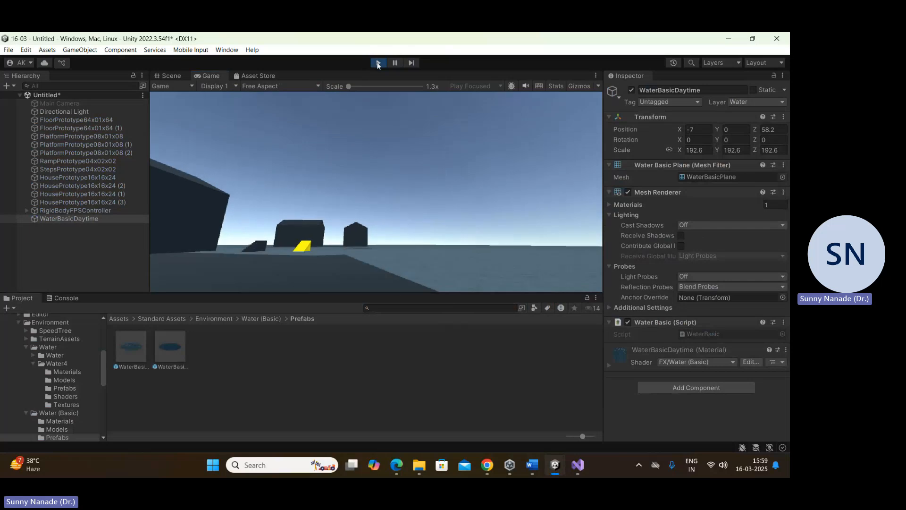
Step: Lower the WaterBasicDaytime plane slightly by setting its Y position to -0.01
left_click(81, 220)
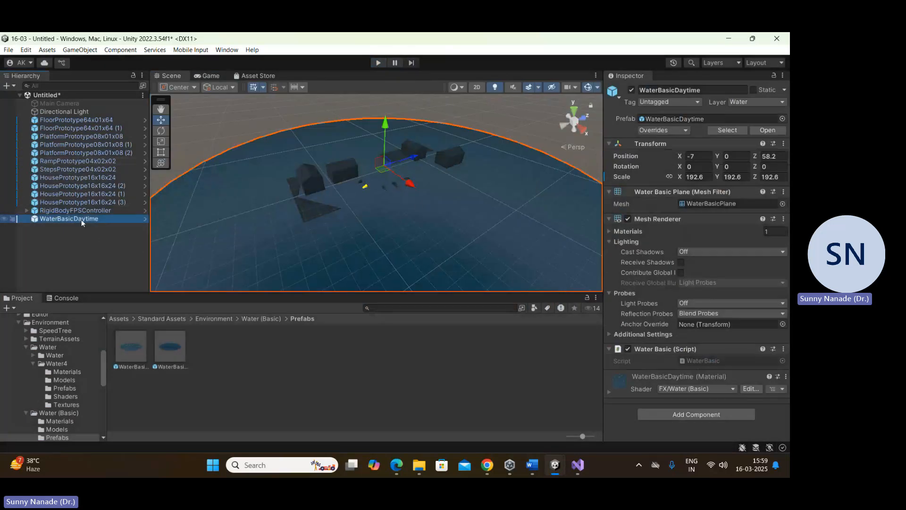
left_click(733, 156)
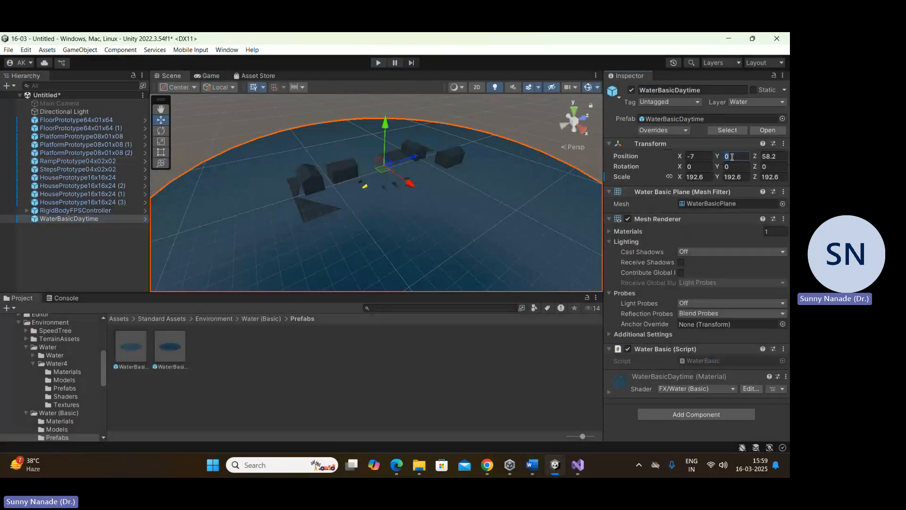
type("-0.01")
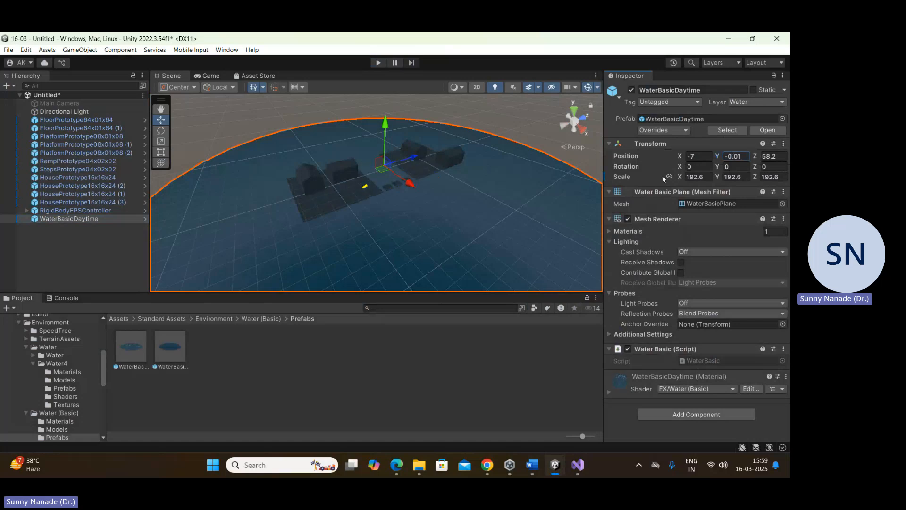
Step: Play the scene twice, walking forward off the floor to test how the controller behaves on the water, and stop play mode
left_click(378, 63)
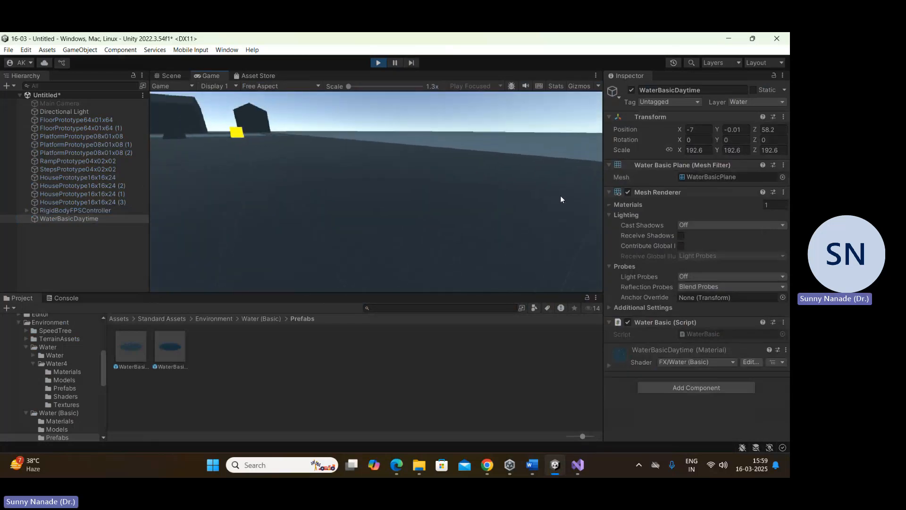
key("w")
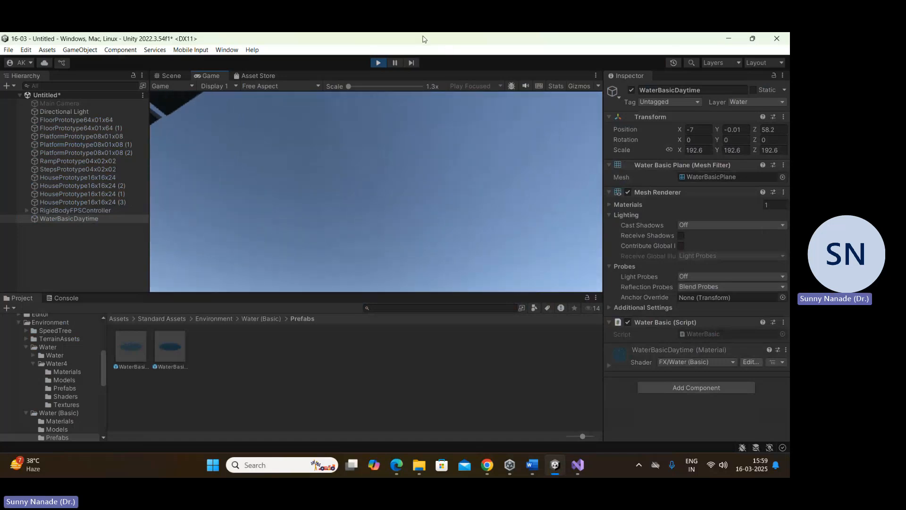
key("ctrl+p")
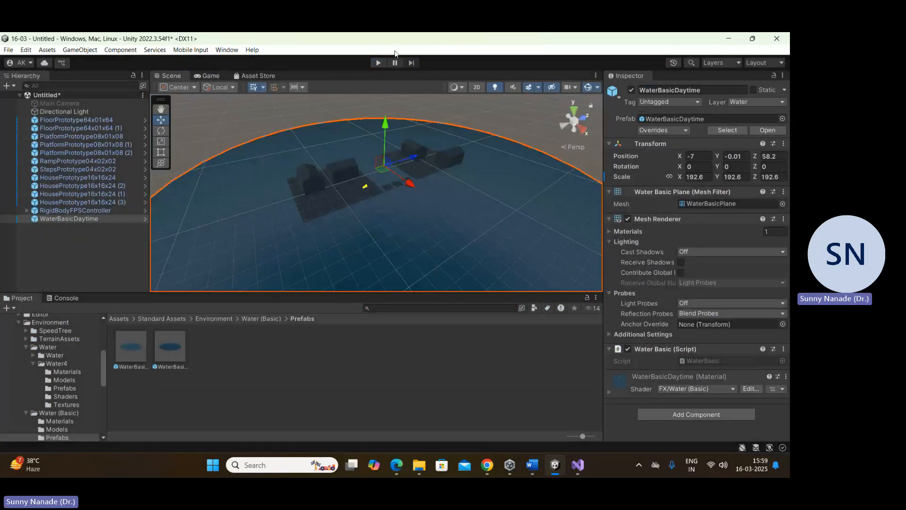
left_click(379, 63)
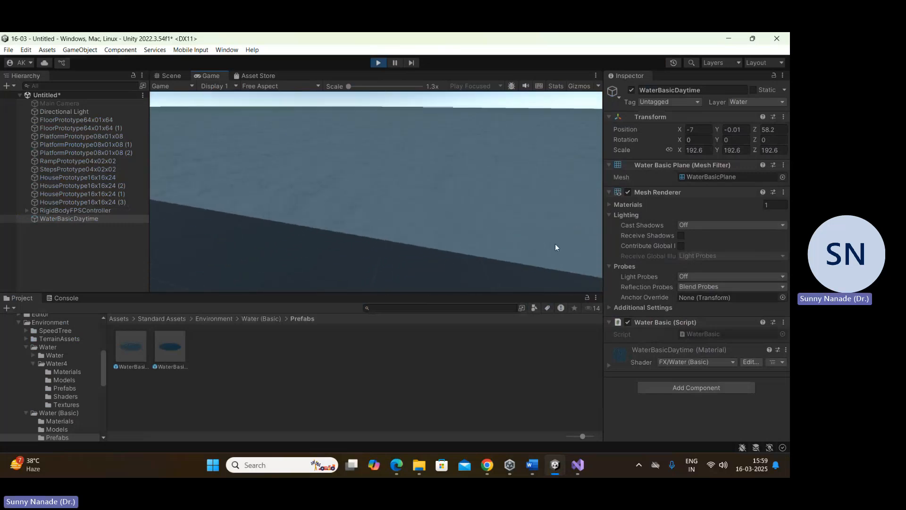
left_click(378, 62)
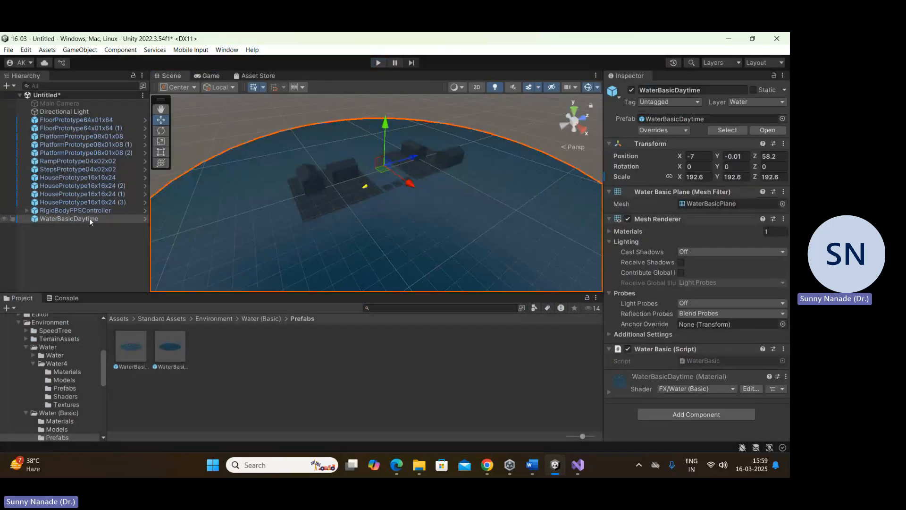
Step: Add a Mesh Collider component to WaterBasicDaytime and clear the selection
left_click(101, 220)
left_click(99, 230)
left_click(103, 220)
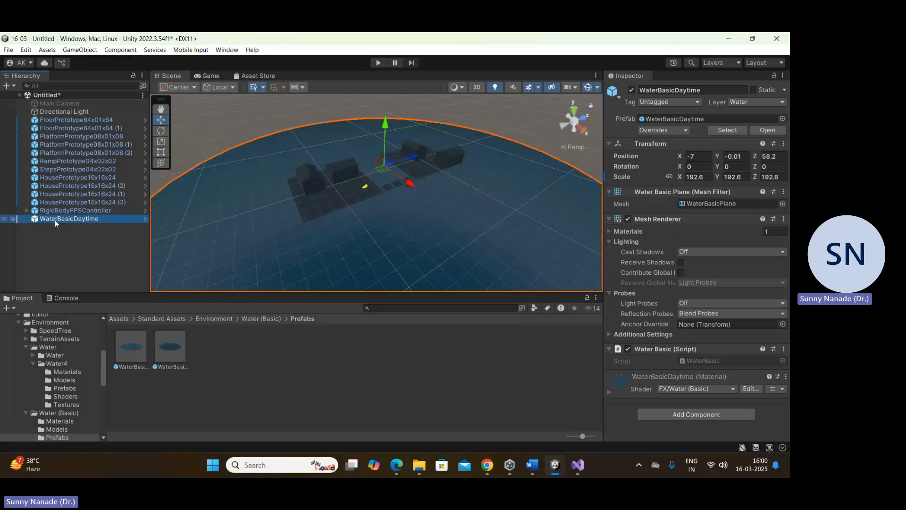
left_click(711, 413)
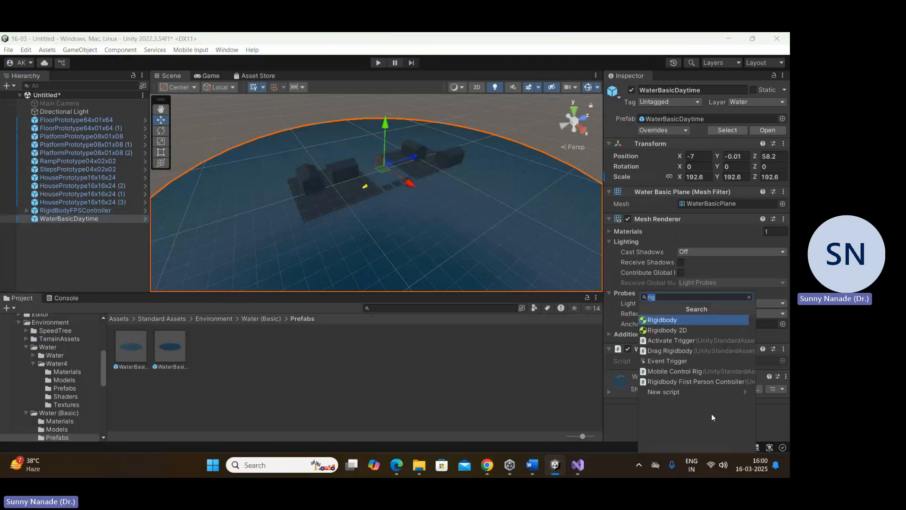
type("coll")
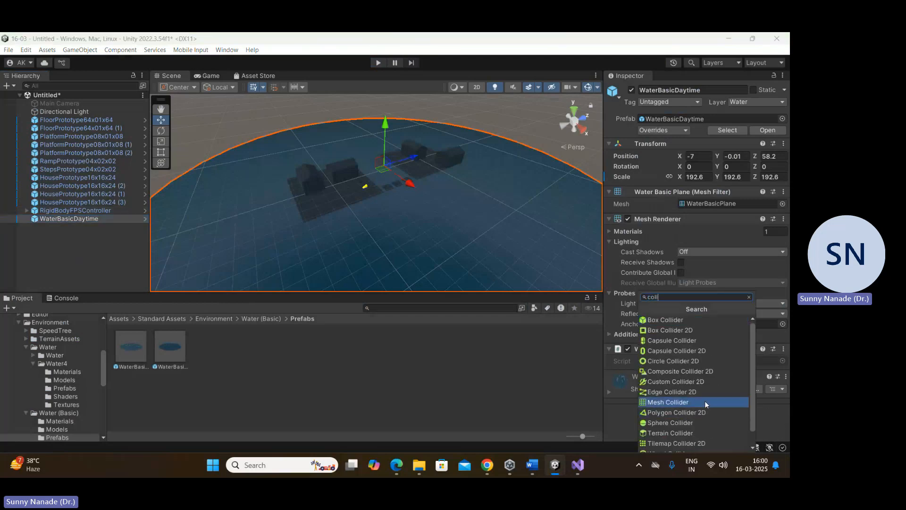
left_click(687, 402)
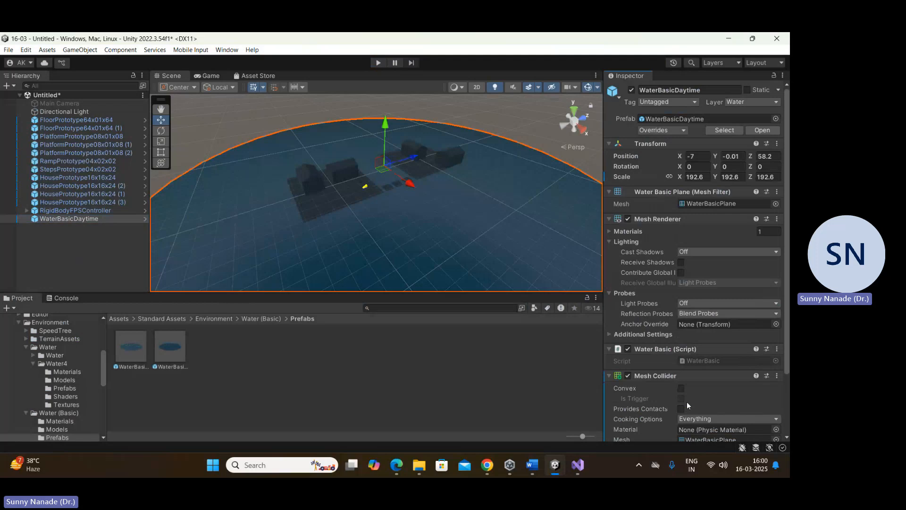
left_click(445, 361)
Step: Play the scene to test walking on the water with its collider, and stop play mode
left_click(378, 63)
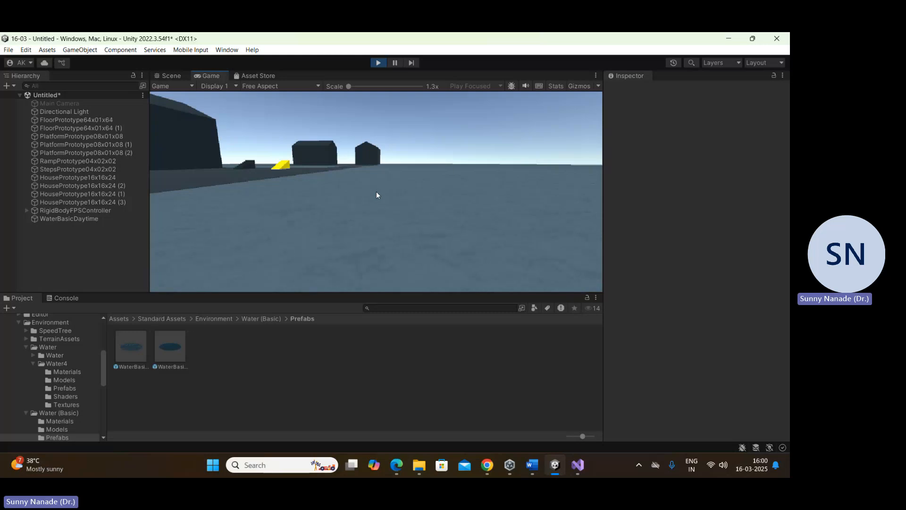
key("Escape")
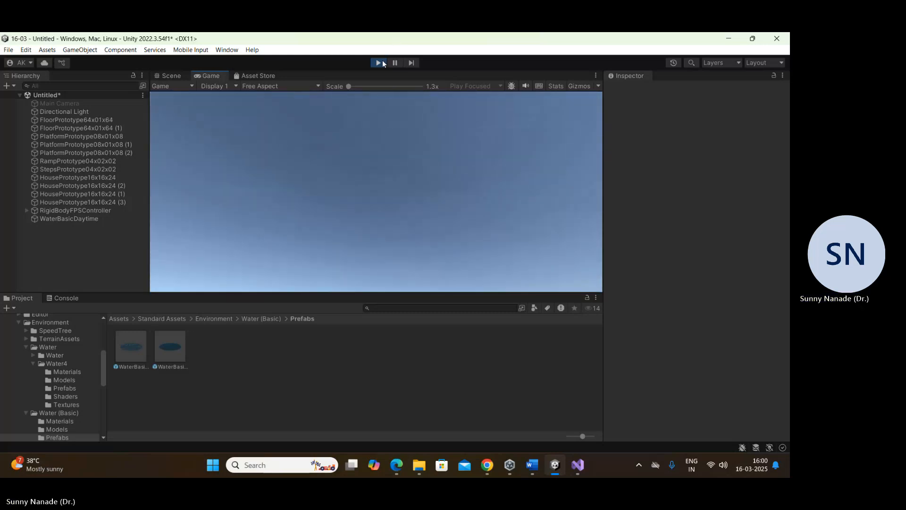
left_click(378, 63)
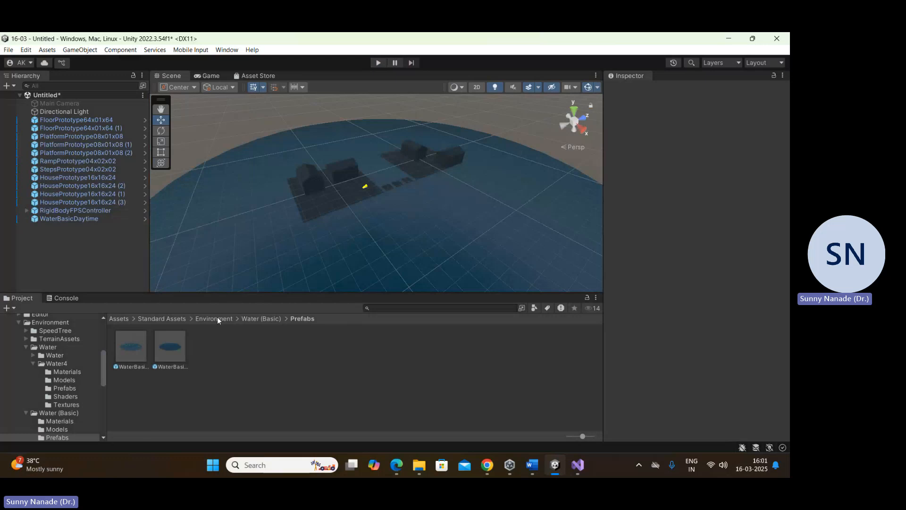
Step: Open the Prefabs folder of ParticleSystems in Standard Assets
left_click(182, 318)
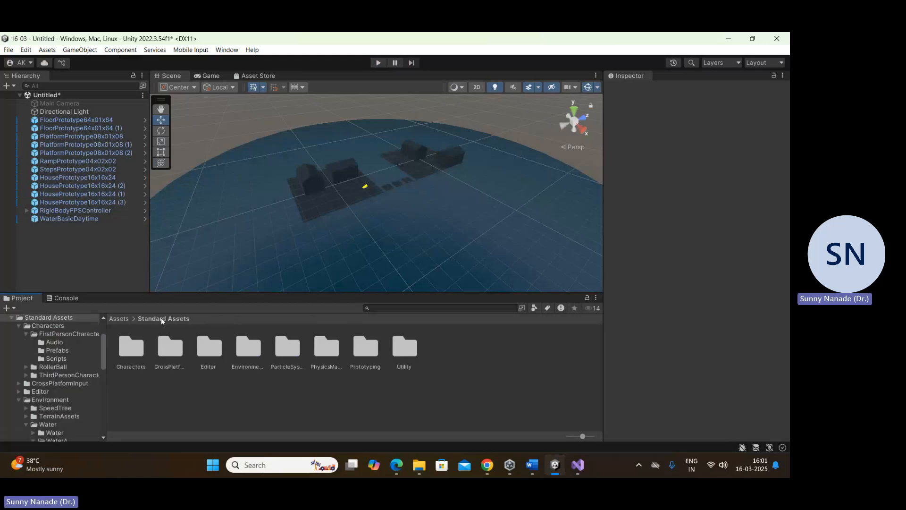
double_click(286, 344)
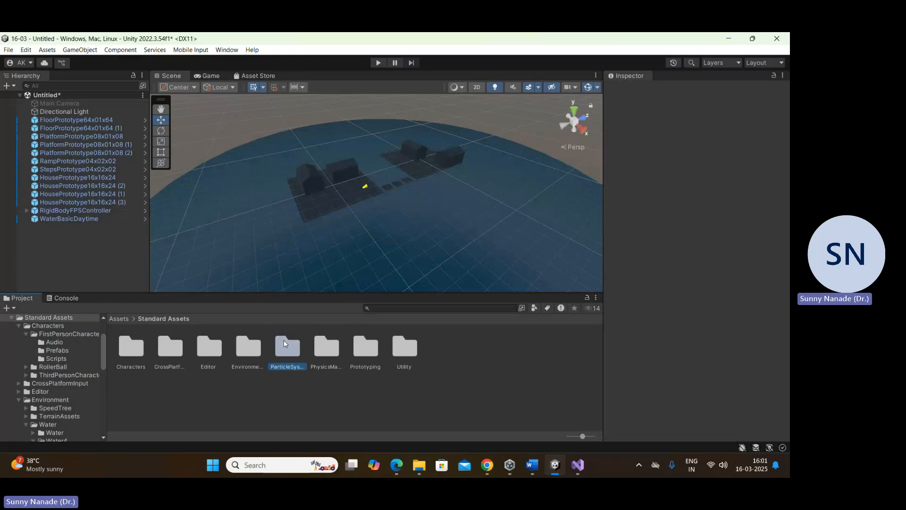
left_click(216, 389)
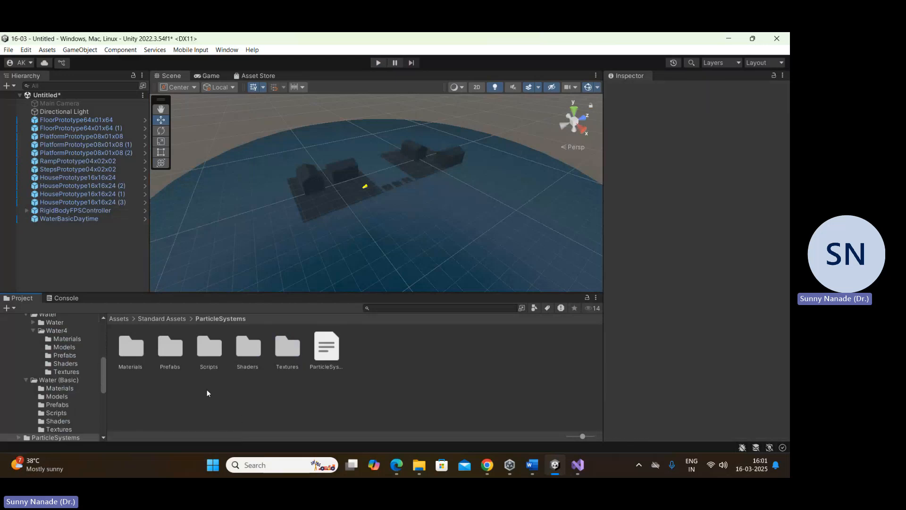
double_click(166, 341)
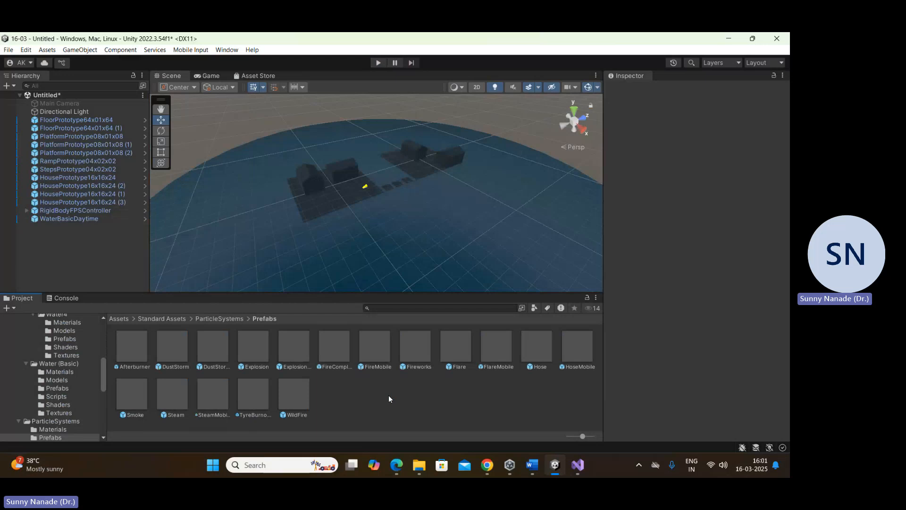
Step: Place the Fireworks prefab on the first platform between the two floors, at about X 28.2, Y 0, Z 38.4
left_click(418, 348)
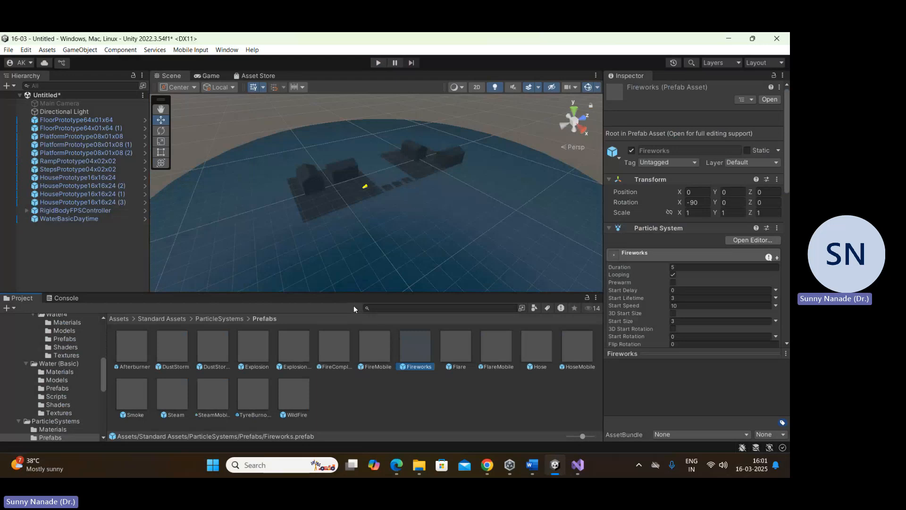
scroll(318, 186, "up", 8)
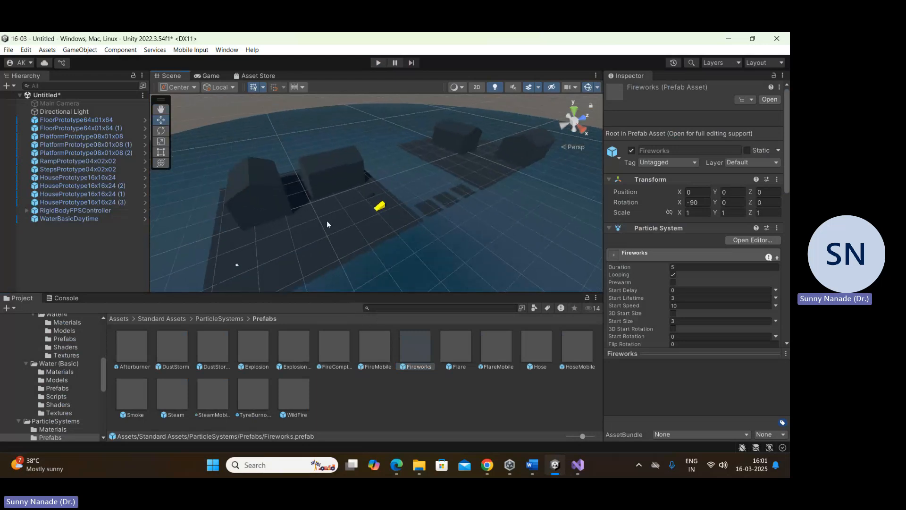
scroll(401, 249, "up", 2)
middle_click_drag(409, 256, 324, 242)
scroll(373, 242, "up", 5)
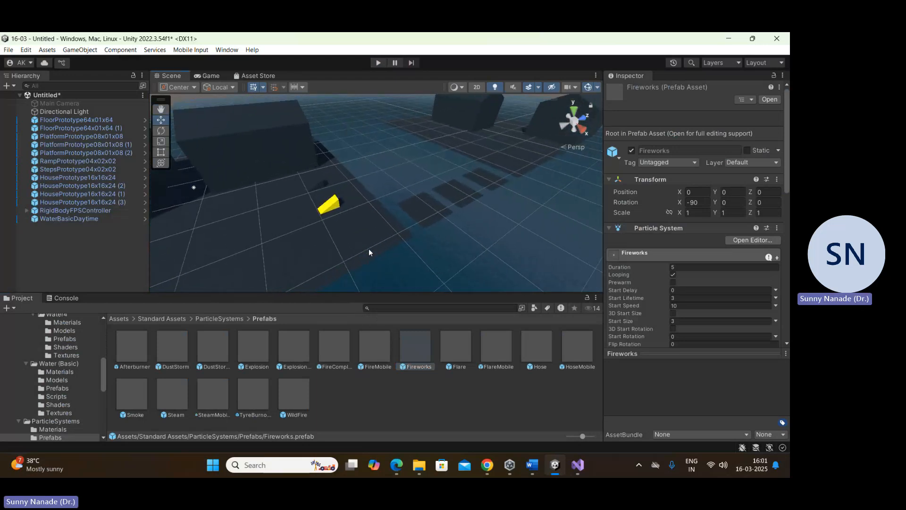
scroll(369, 248, "up", 2)
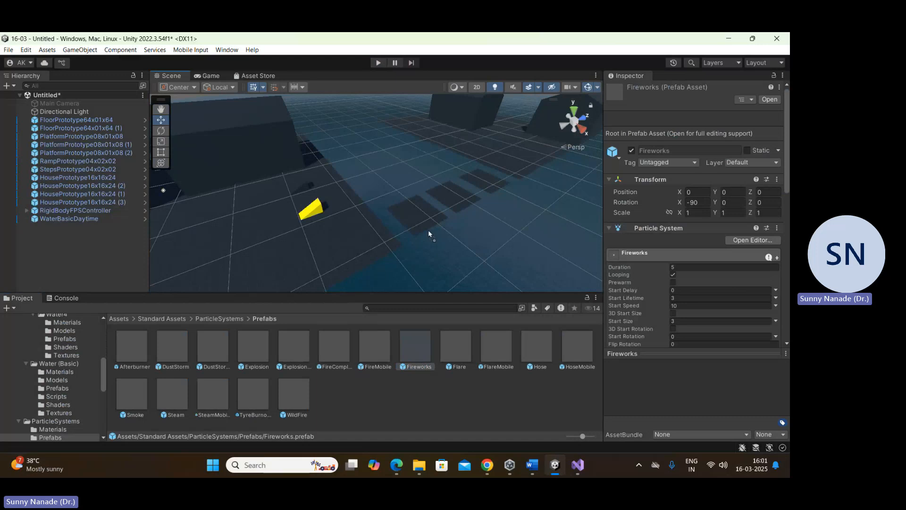
left_click_drag(418, 219, 419, 219)
scroll(426, 206, "up", 2)
middle_click_drag(379, 202, 333, 209)
middle_click_drag(291, 231, 264, 224)
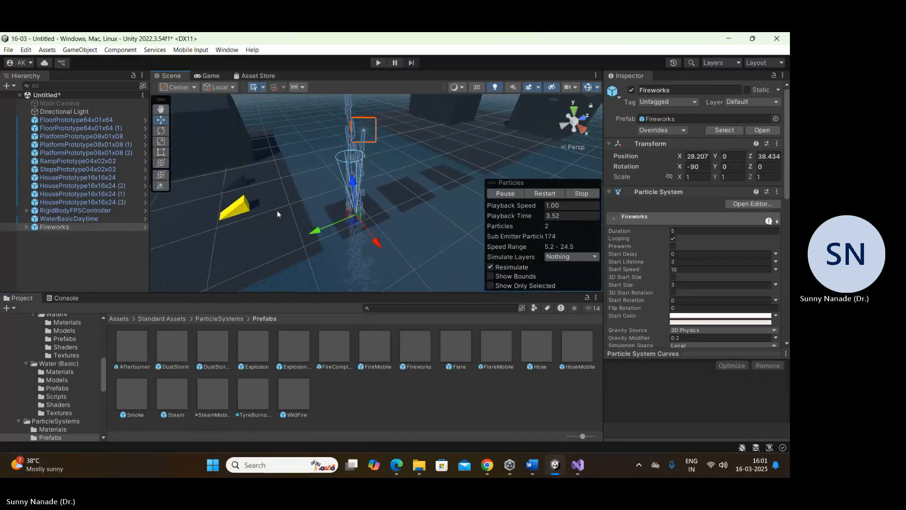
Step: Play the scene, walk toward the yellow ramp to watch the fireworks, and stop play mode
left_click(377, 63)
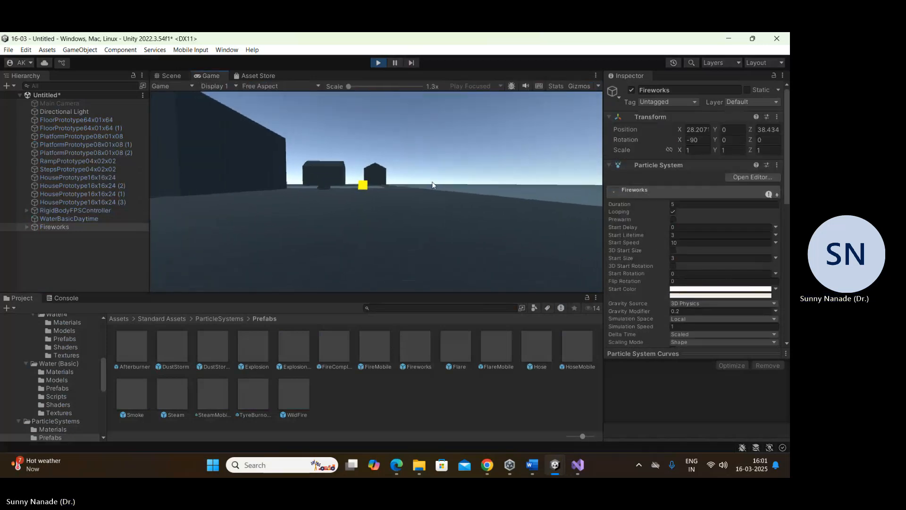
key("w")
key("w")
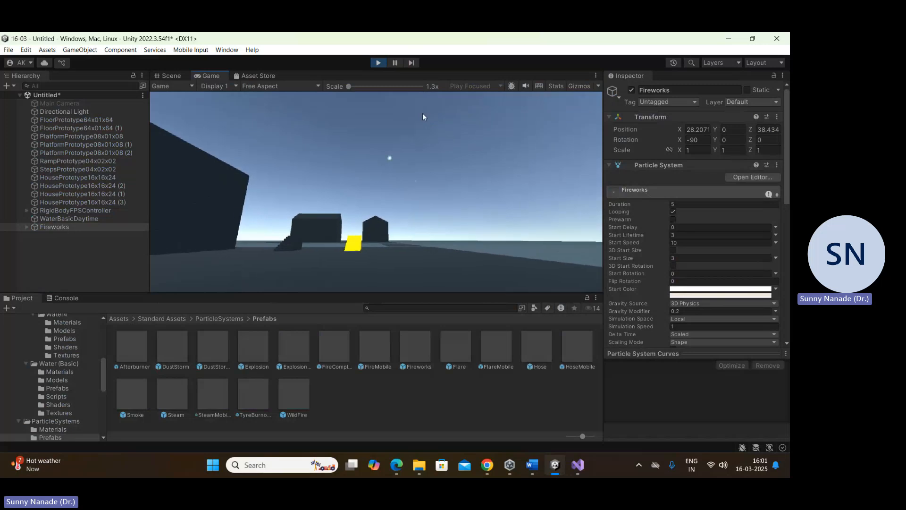
key("w")
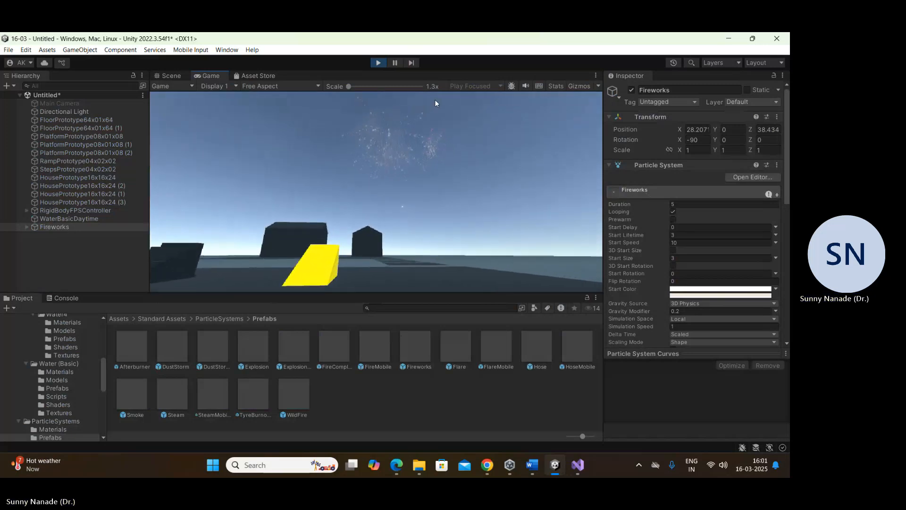
key("w")
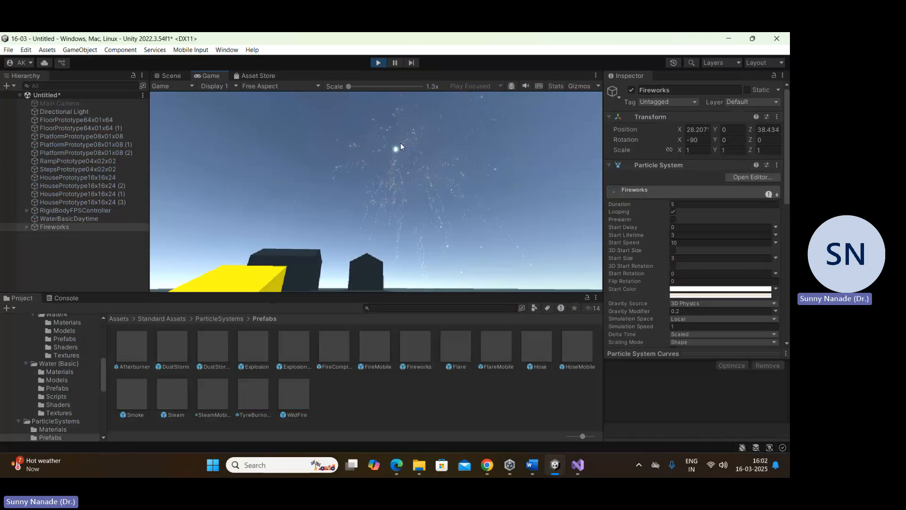
left_click(378, 62)
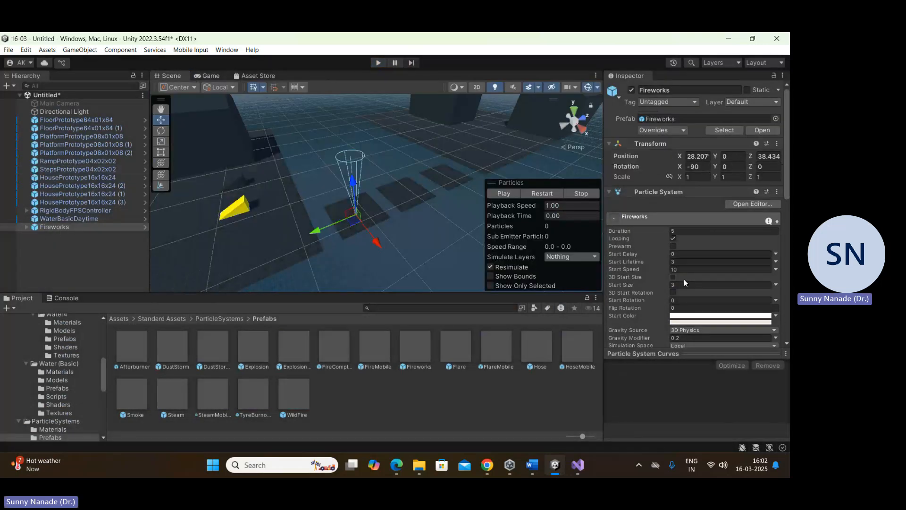
Step: Review the Fireworks particle system settings, look over the houses in the scene, and clear the selection
scroll(684, 279, "down", 5)
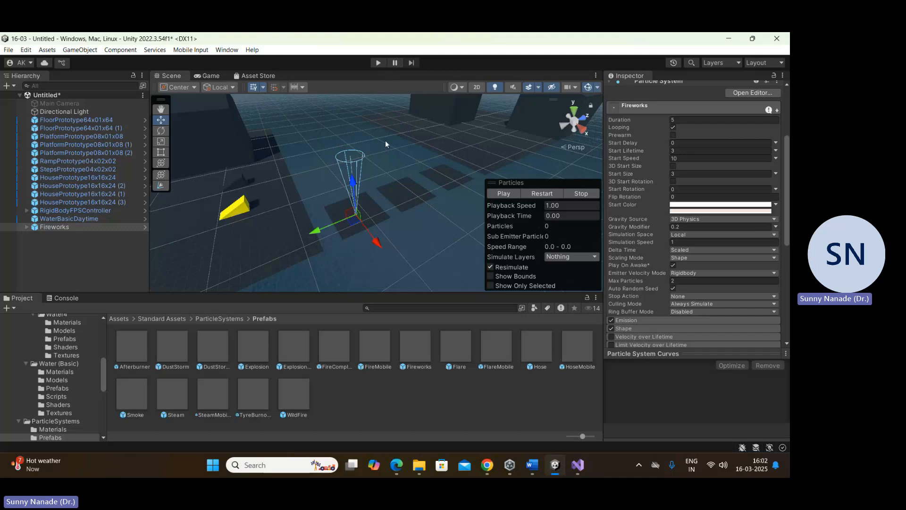
scroll(262, 204, "down", 8)
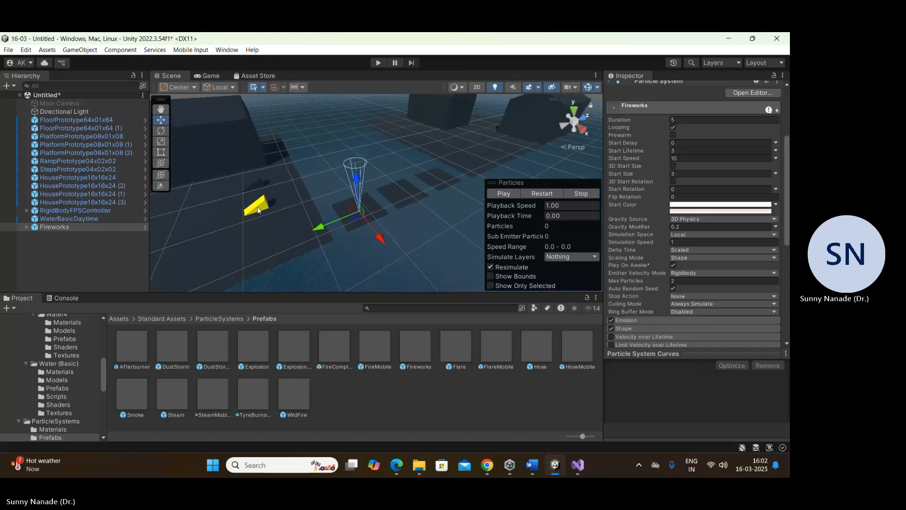
middle_click_drag(256, 215, 329, 211)
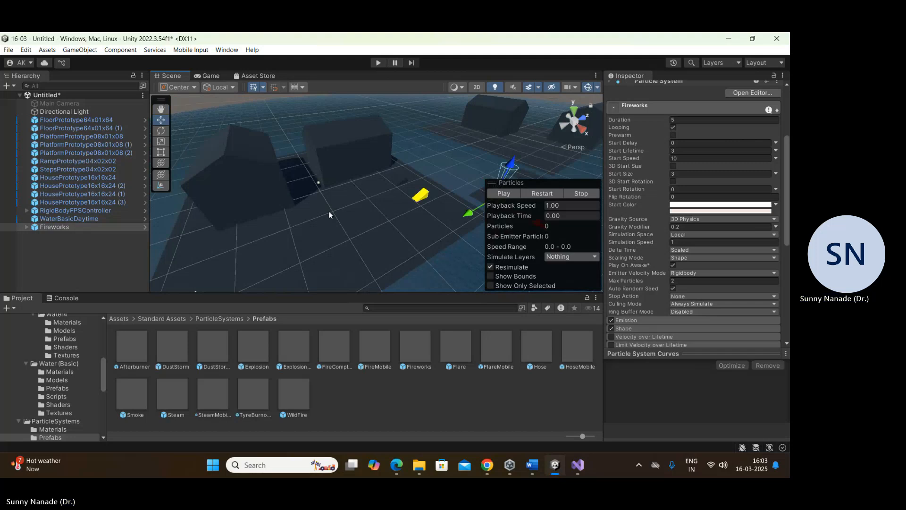
left_click(377, 213)
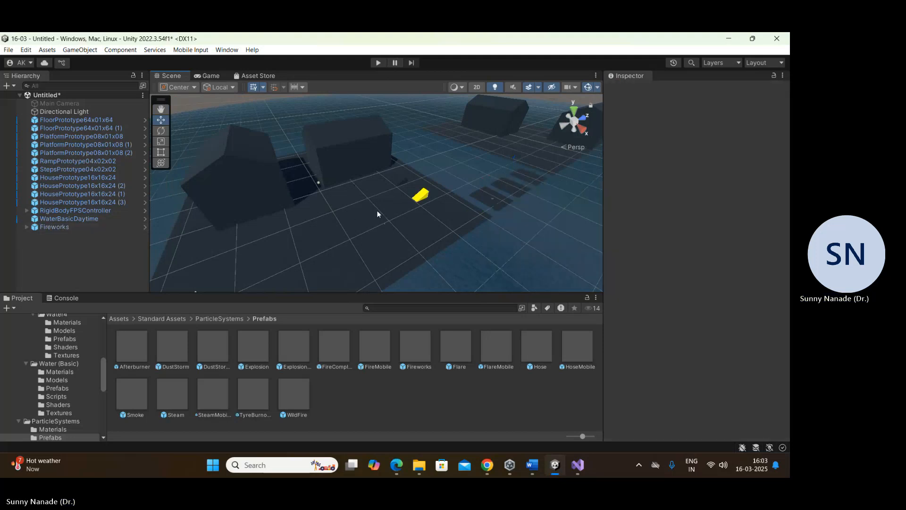
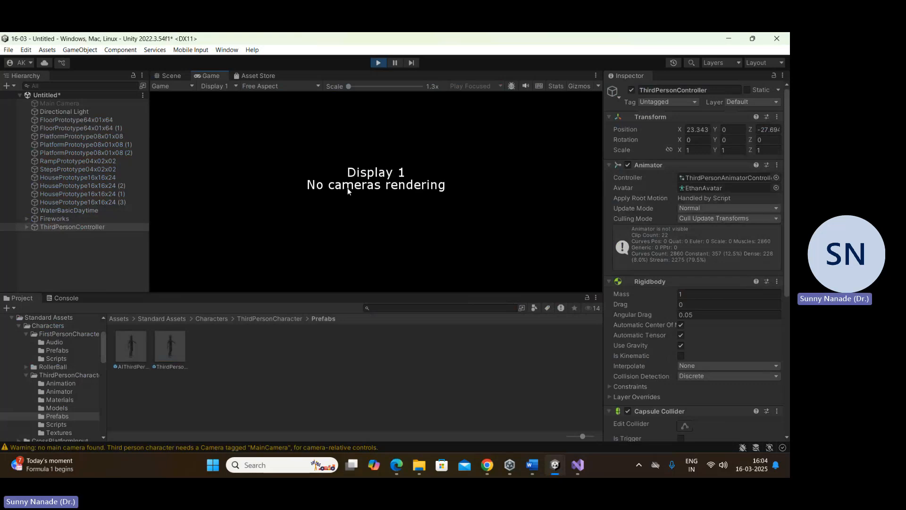
Step: Try play-testing the scene with the Main Camera enabled, and disable that camera again in edit mode
left_click(378, 63)
left_click(61, 103)
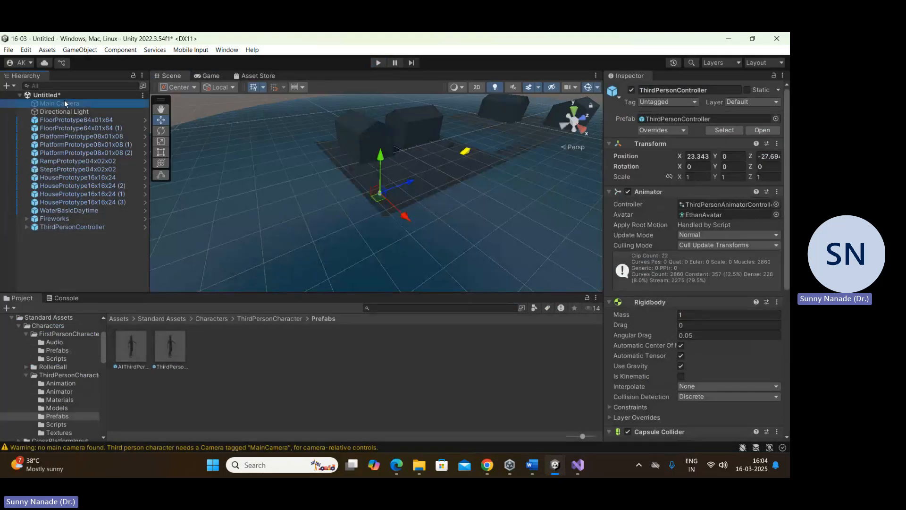
left_click(631, 89)
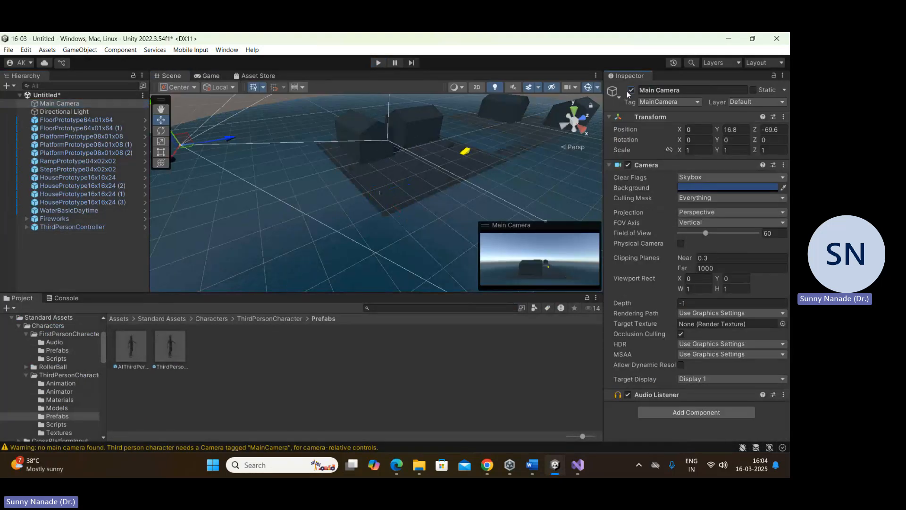
left_click(377, 61)
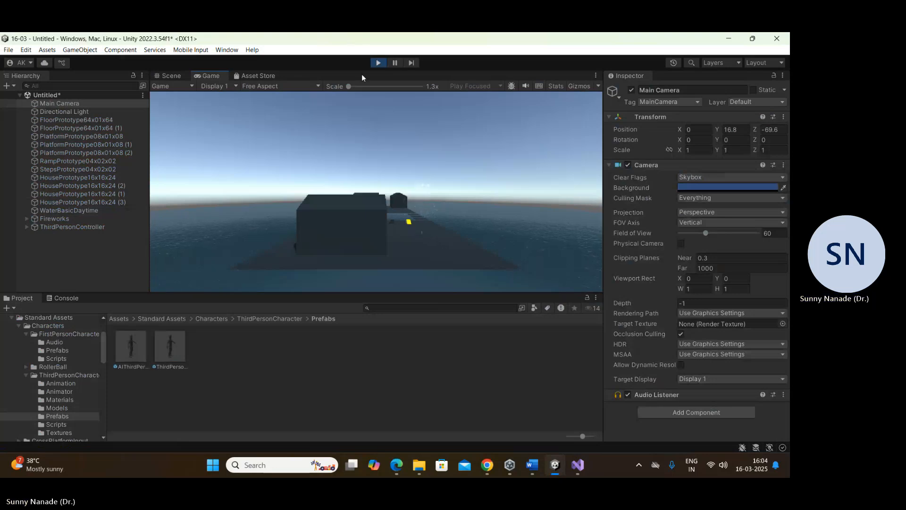
left_click(374, 63)
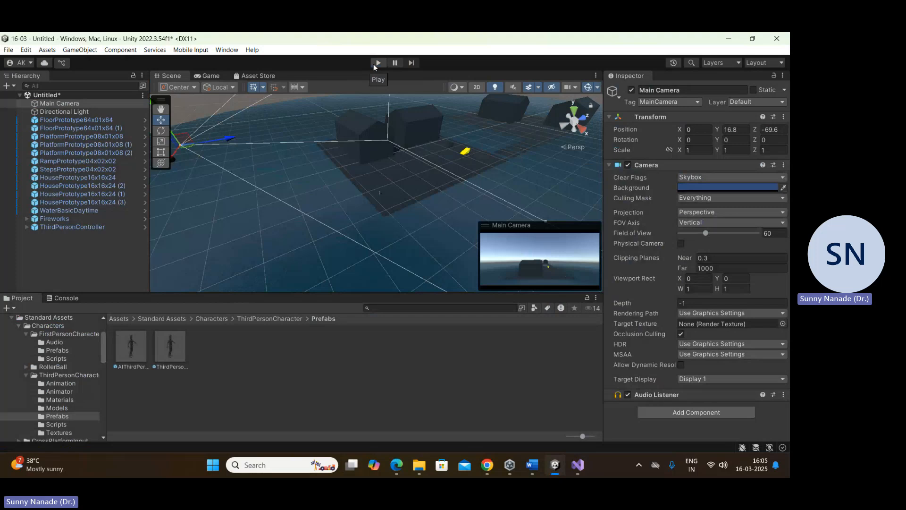
left_click(72, 103)
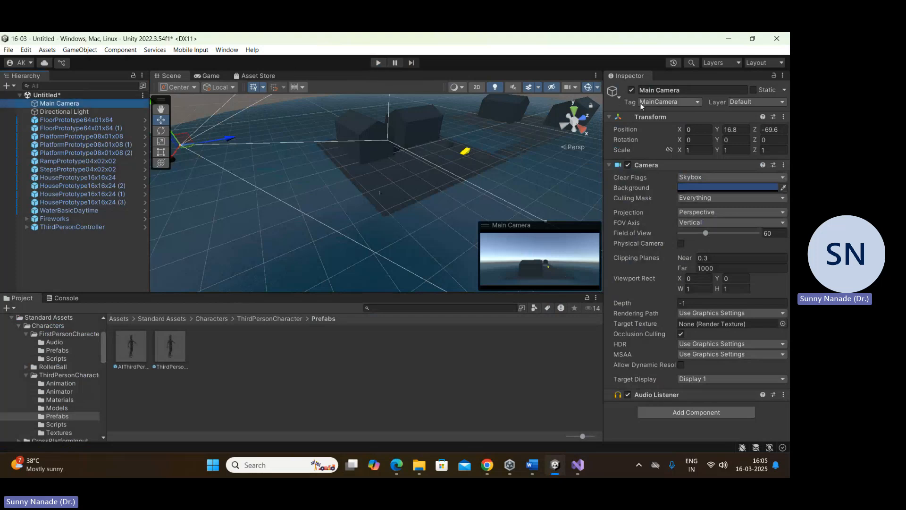
left_click(631, 90)
Step: Add a Camera as a child object of the ThirdPersonController
scroll(394, 222, "up", 10)
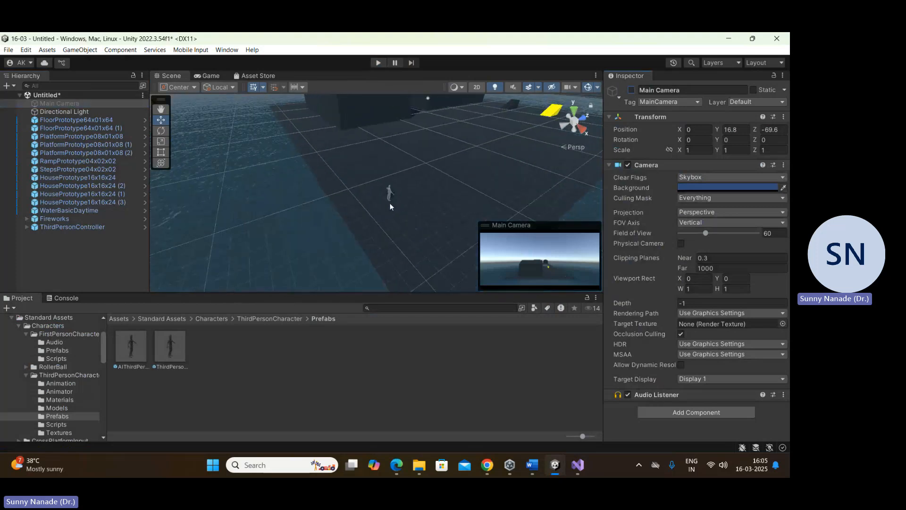
scroll(390, 206, "up", 8)
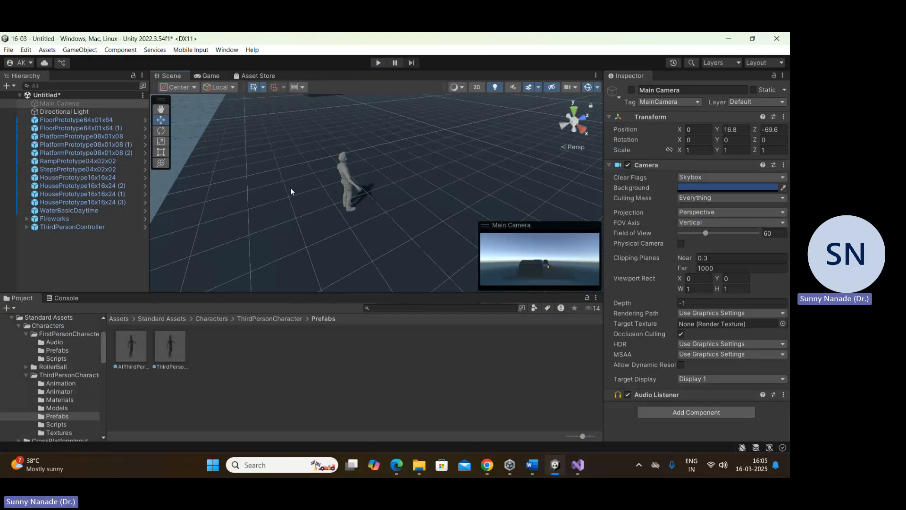
left_click(56, 226)
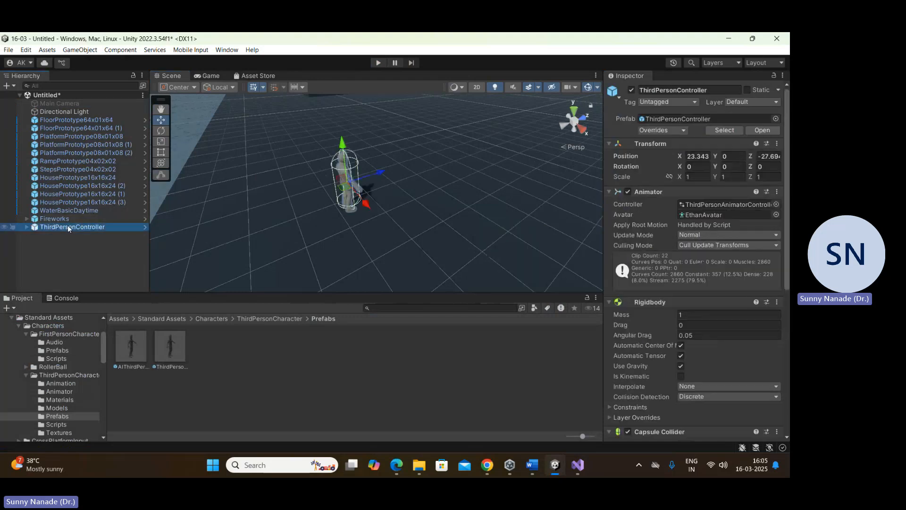
right_click(68, 229)
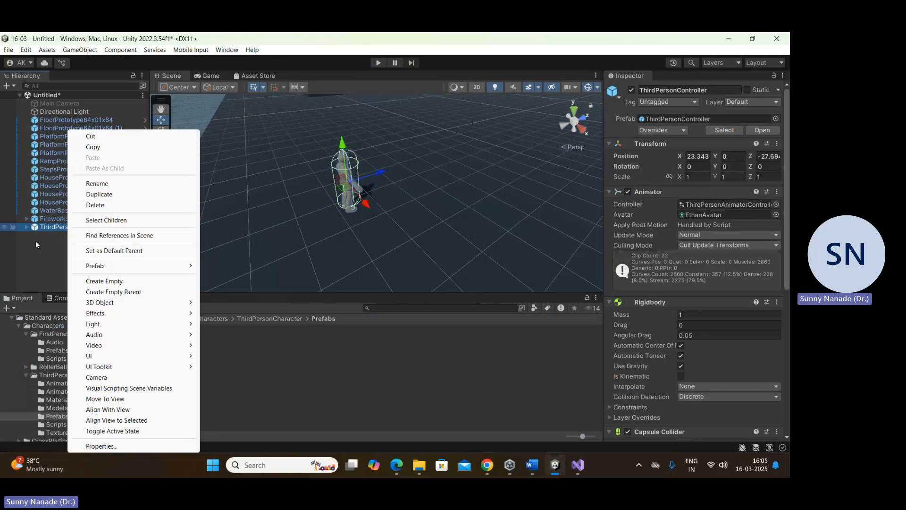
left_click(19, 228)
left_click(27, 227)
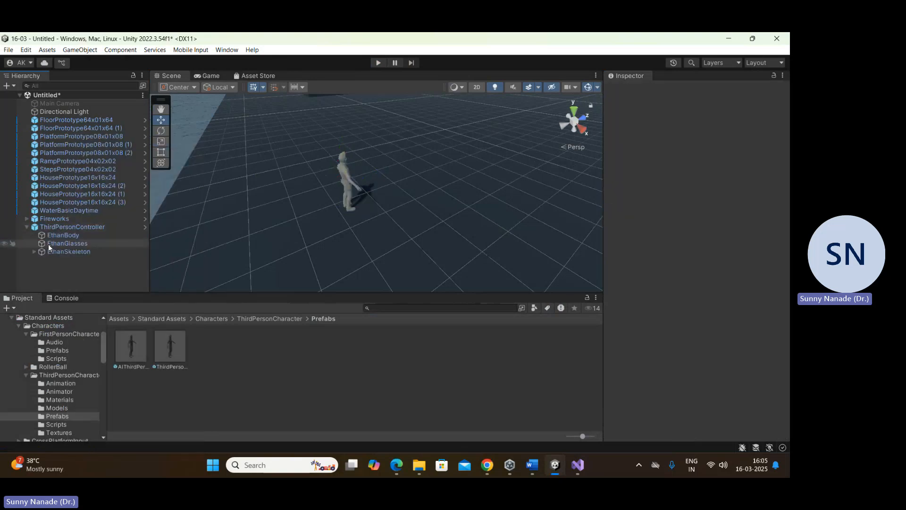
left_click(60, 231)
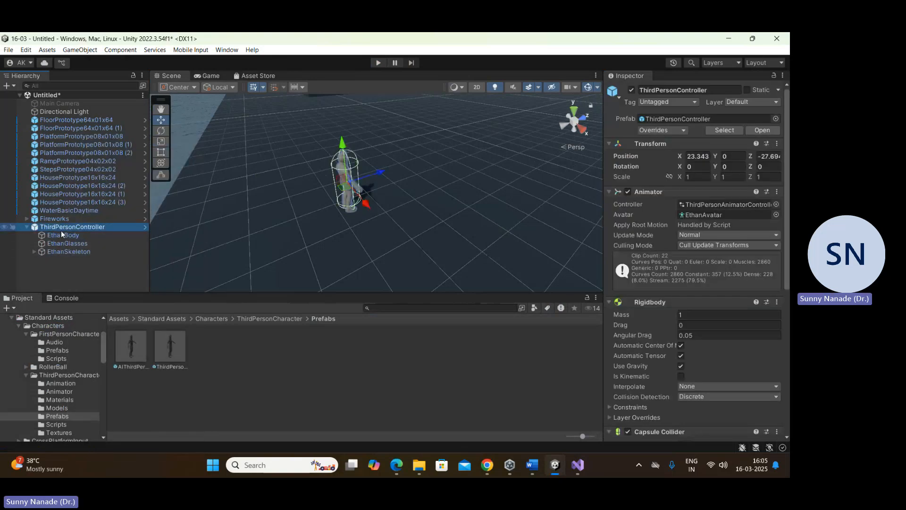
right_click(61, 230)
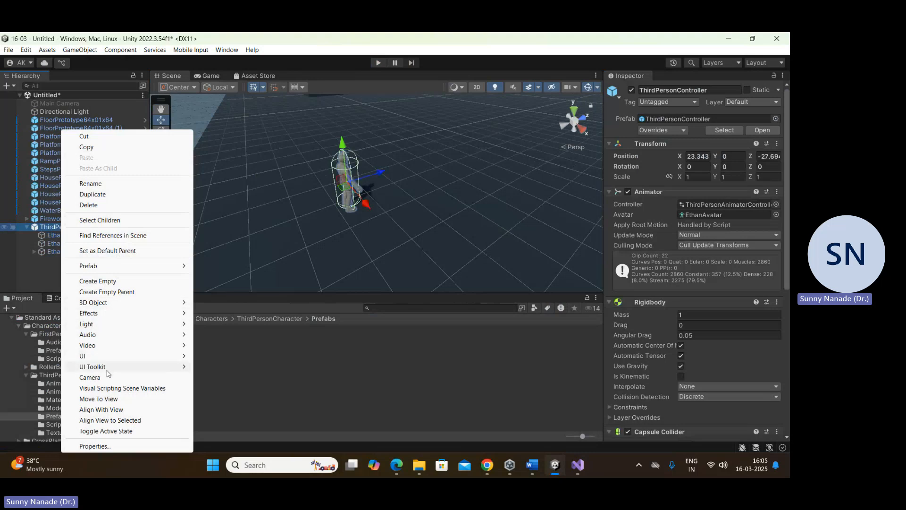
left_click(78, 377)
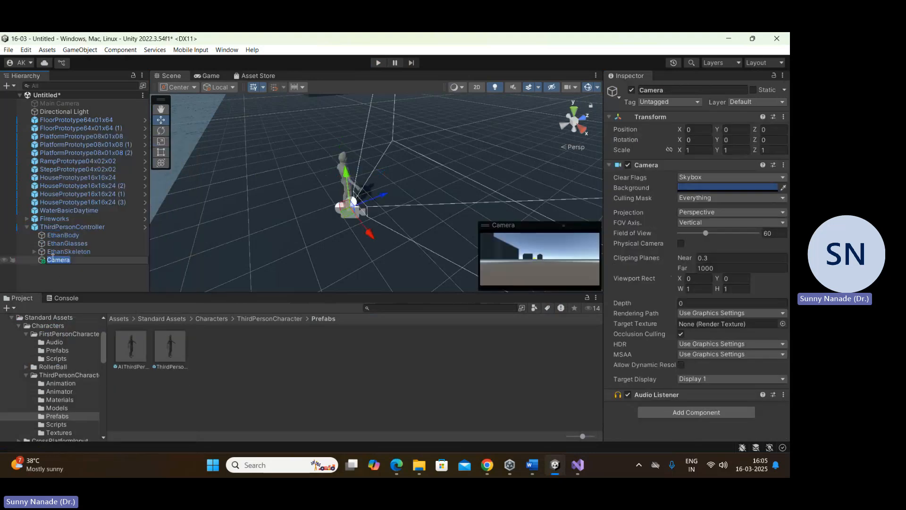
Step: Move the child camera up and behind the character, to Y 1.07 and Z -1.16
scroll(324, 208, "up", 3)
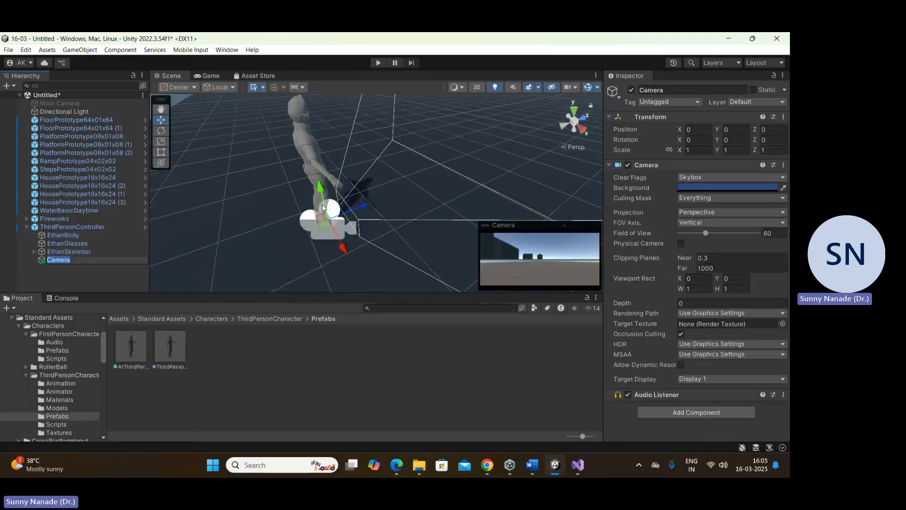
scroll(264, 207, "down", 5)
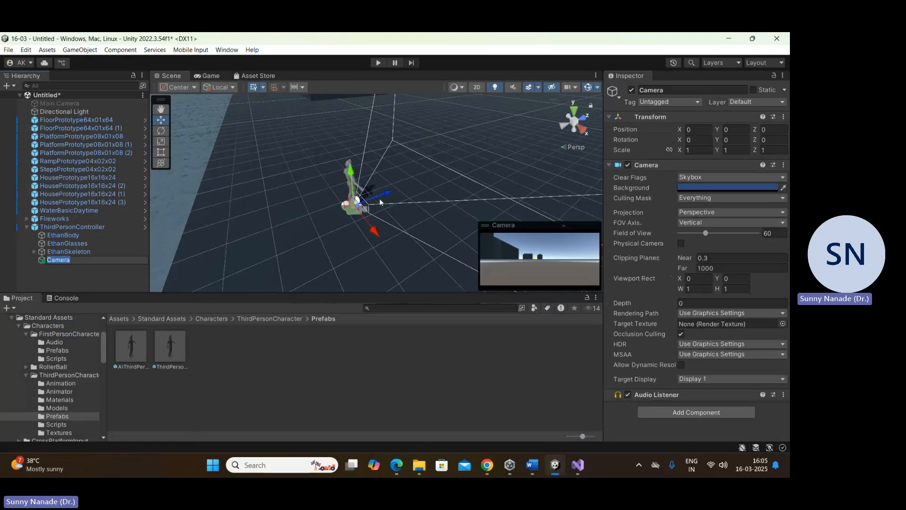
left_click_drag(382, 193, 294, 163)
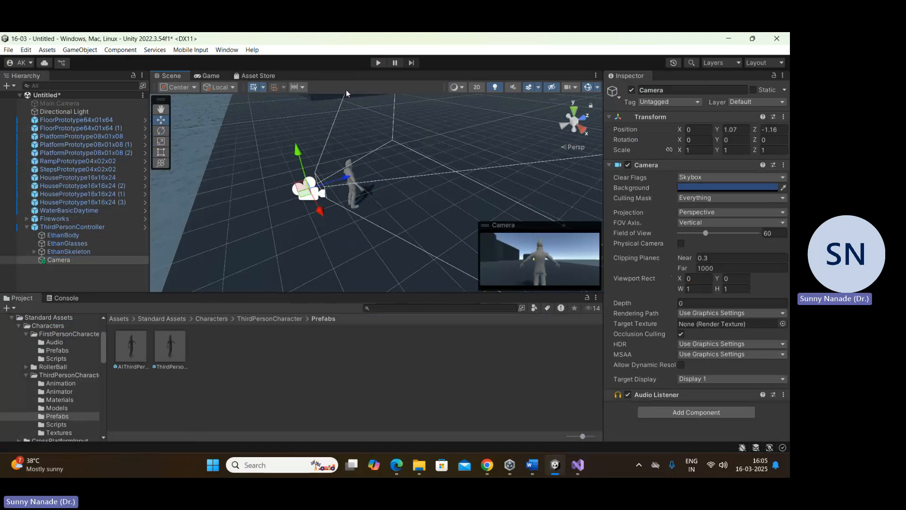
Step: Play the scene and run the third-person character forward across the floor, past the yellow ramp toward the water
left_click(378, 63)
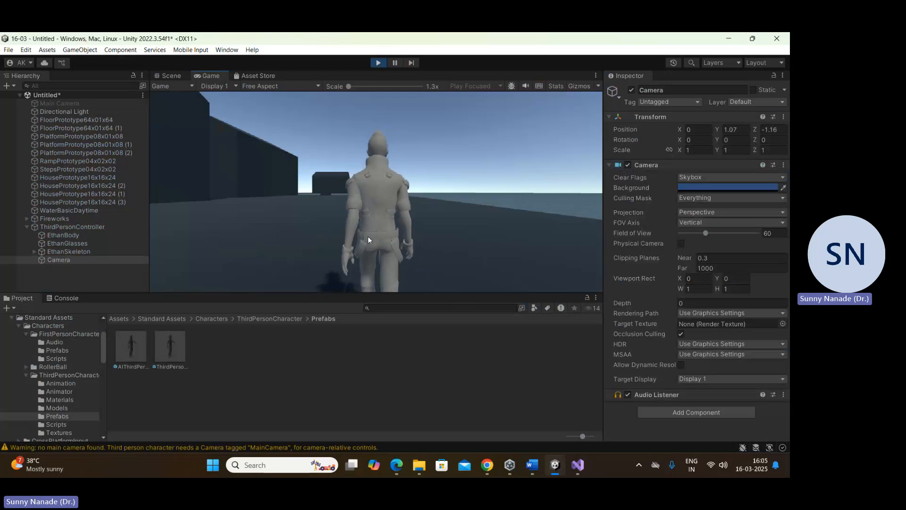
key("w")
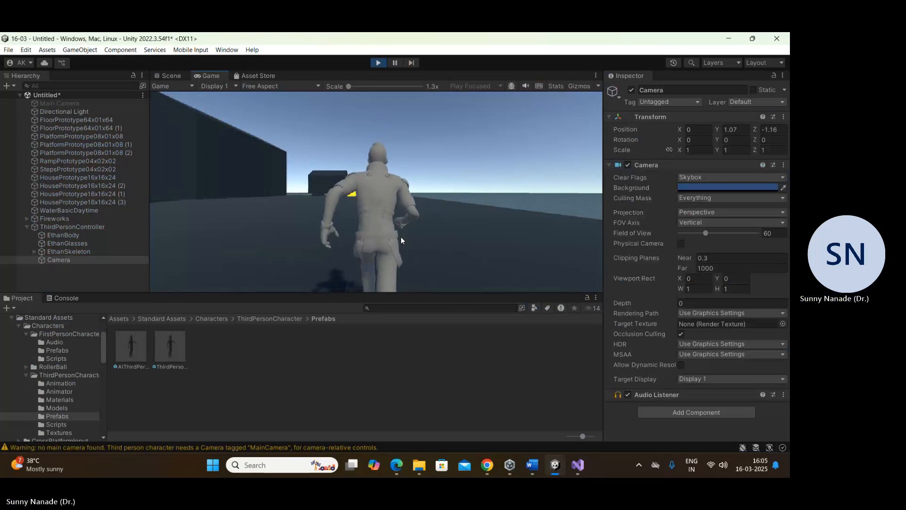
key("w")
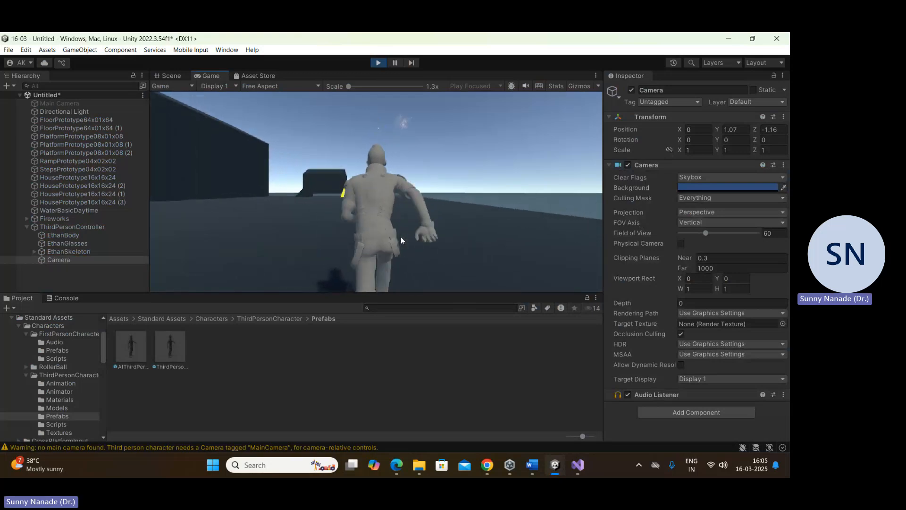
key("w")
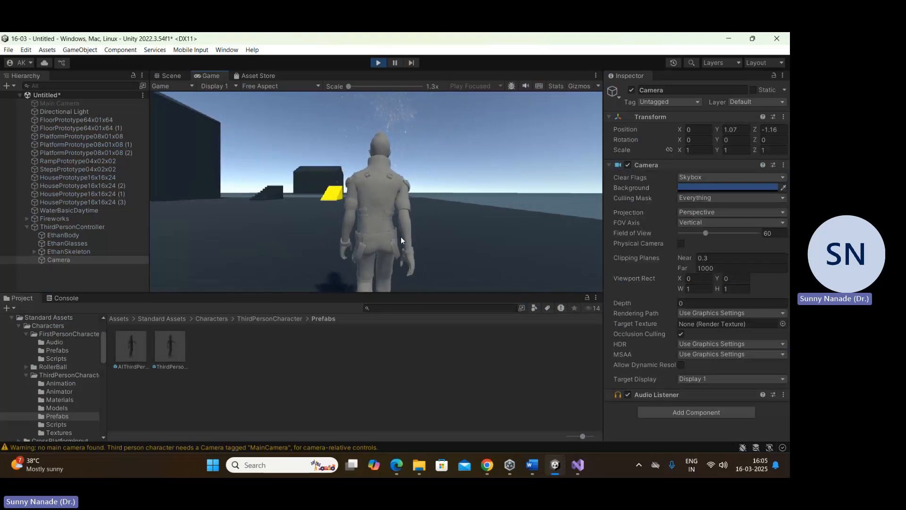
key("w")
key("w")
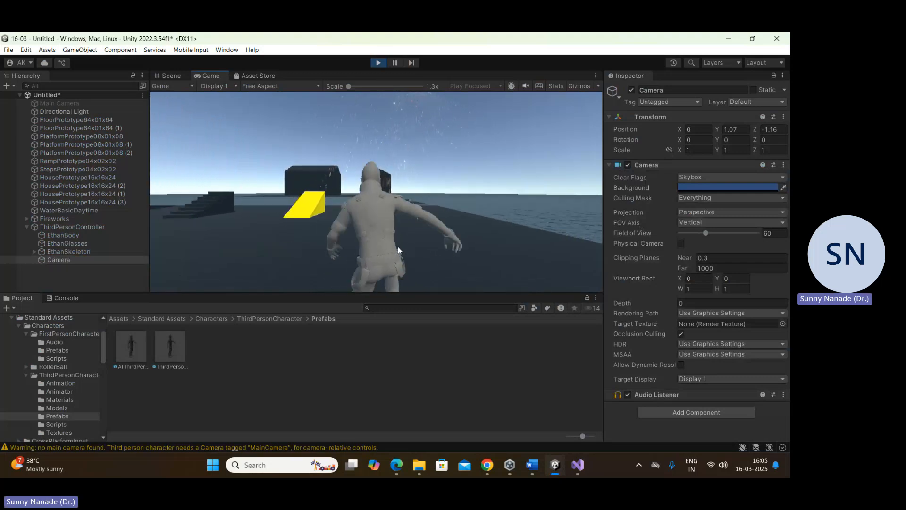
key("w")
key("d")
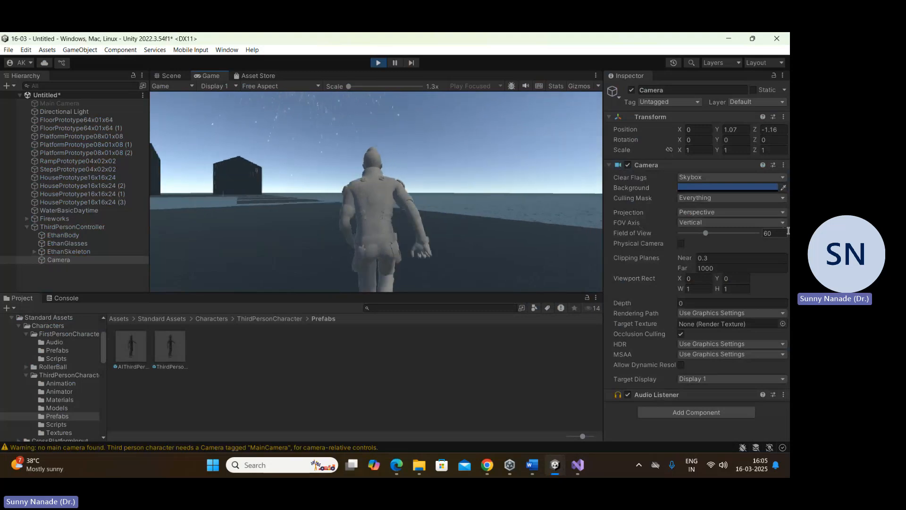
Step: Run the character over the water with turns and jumps, and stop play mode
key("w")
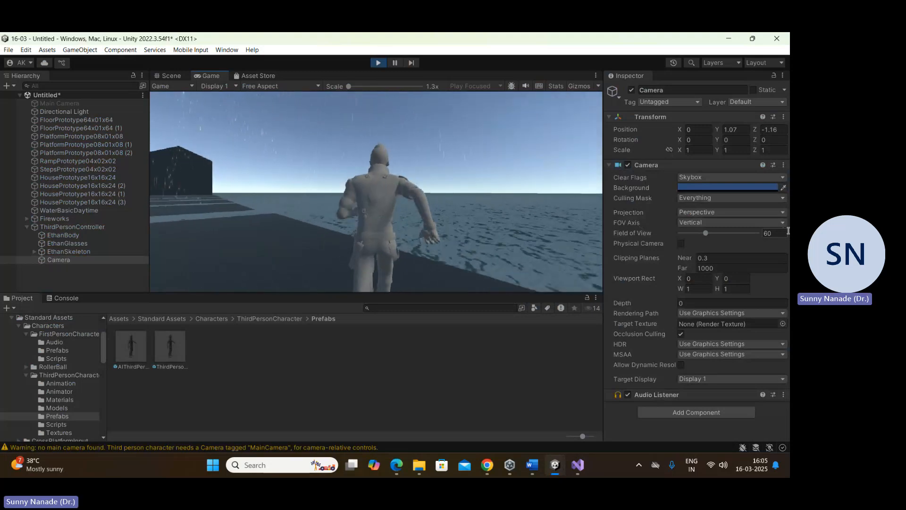
key("w")
key("a")
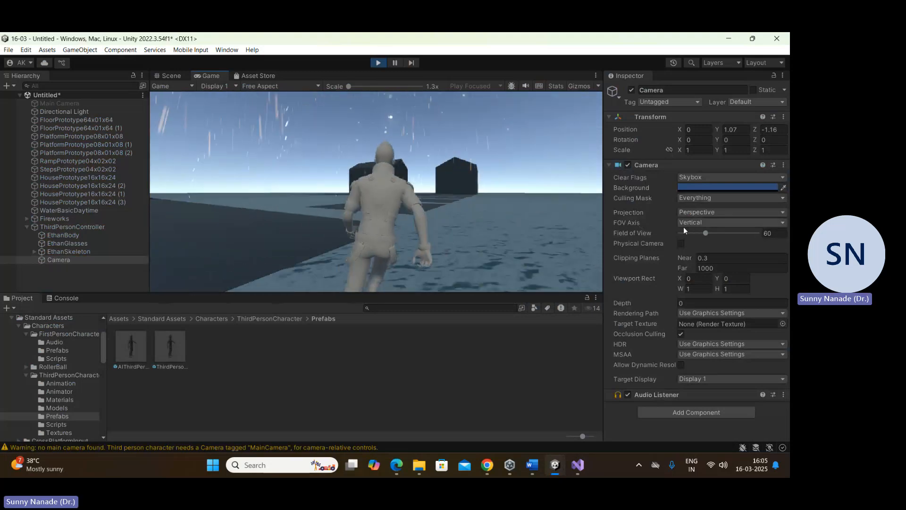
key("d")
key("w")
key("a")
key("d")
key("a")
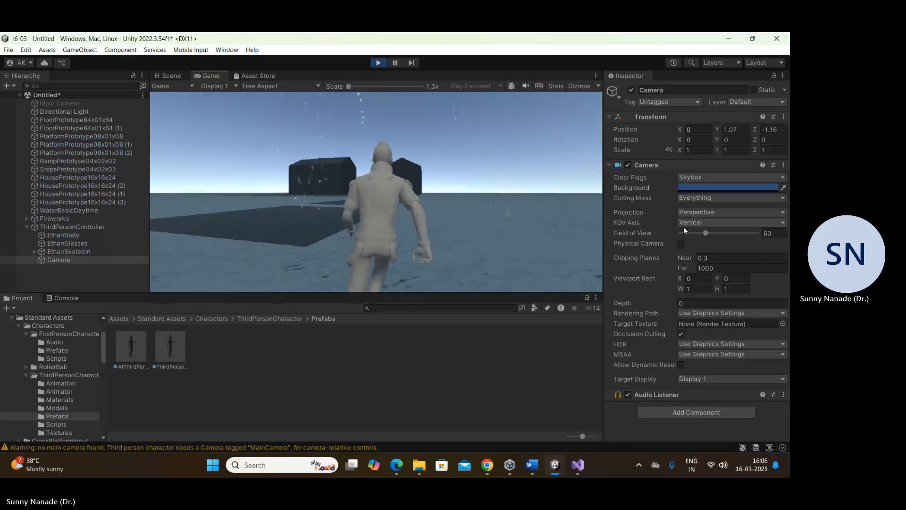
key("d")
key("space")
key("w")
key("d")
key("space")
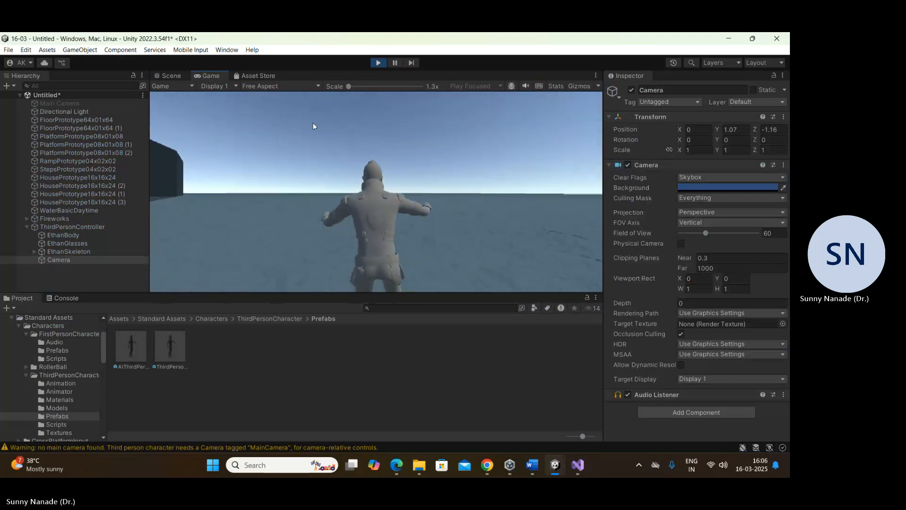
key("a")
key("w")
key("space")
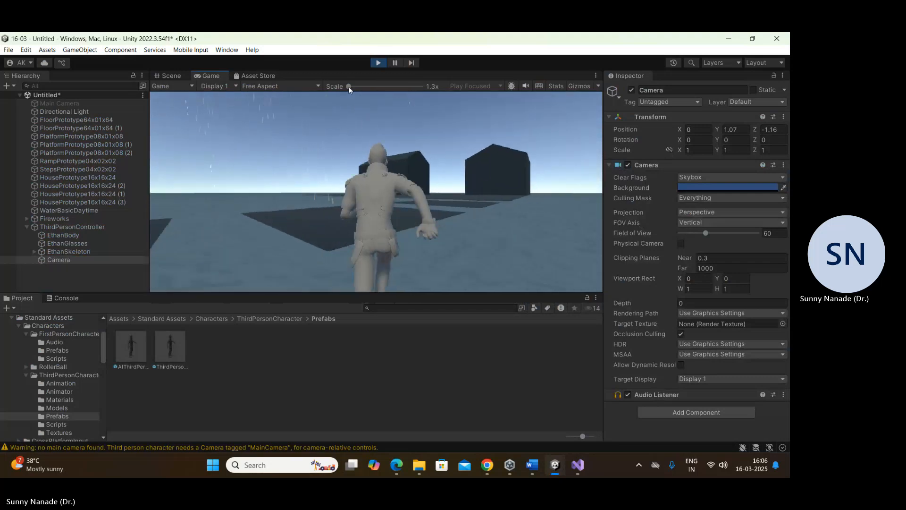
left_click(380, 63)
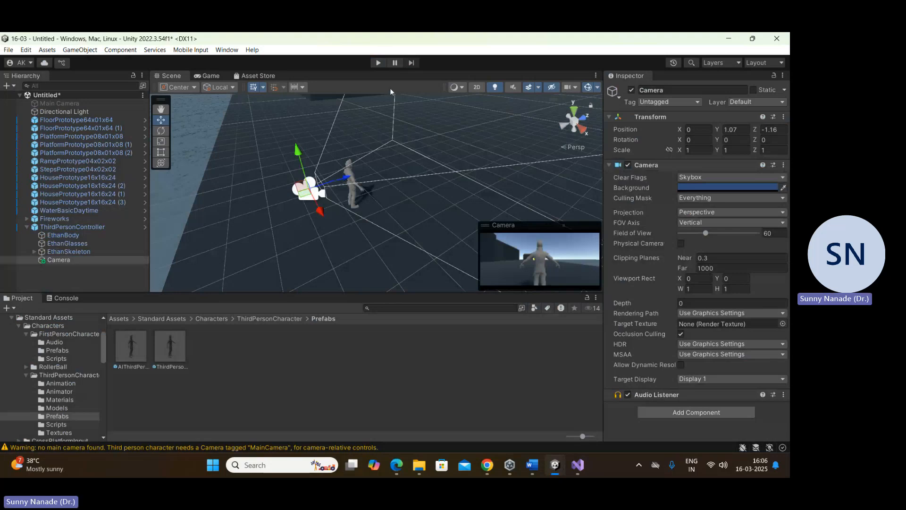
Step: Delete the ThirdPersonController and place the RollerBall prefab from Characters on the floor at about X 23.6, Y 0.5, Z -29.3
left_click(124, 228)
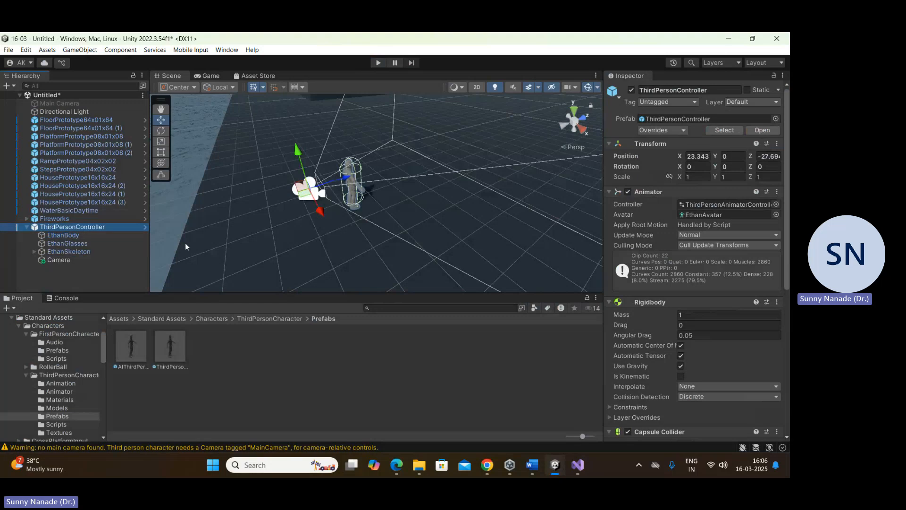
key("Delete")
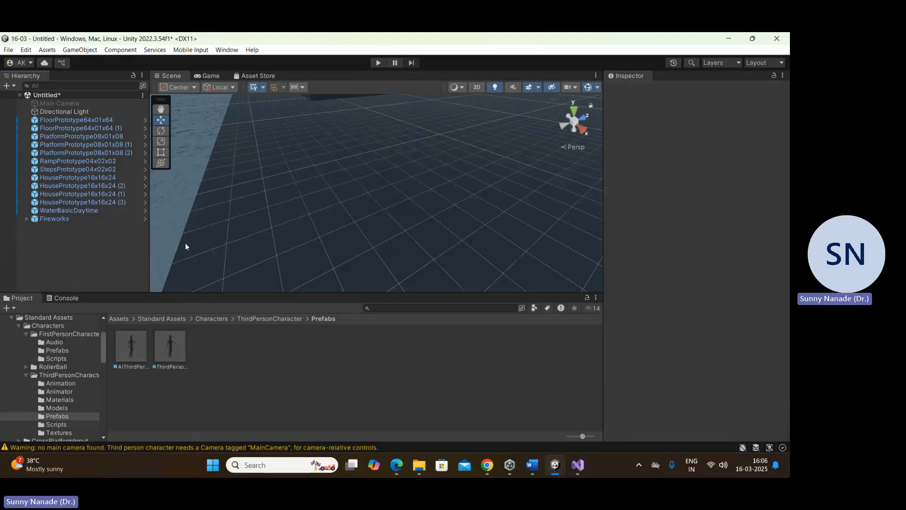
left_click(215, 319)
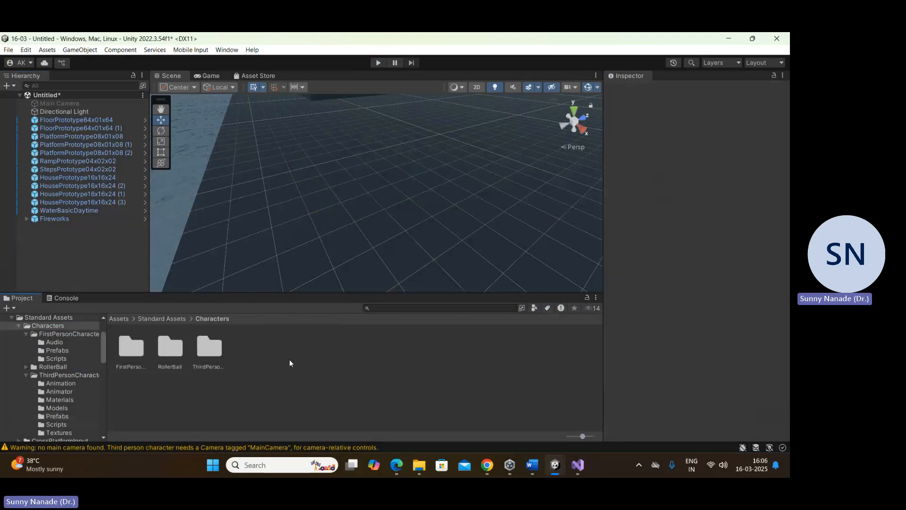
double_click(173, 348)
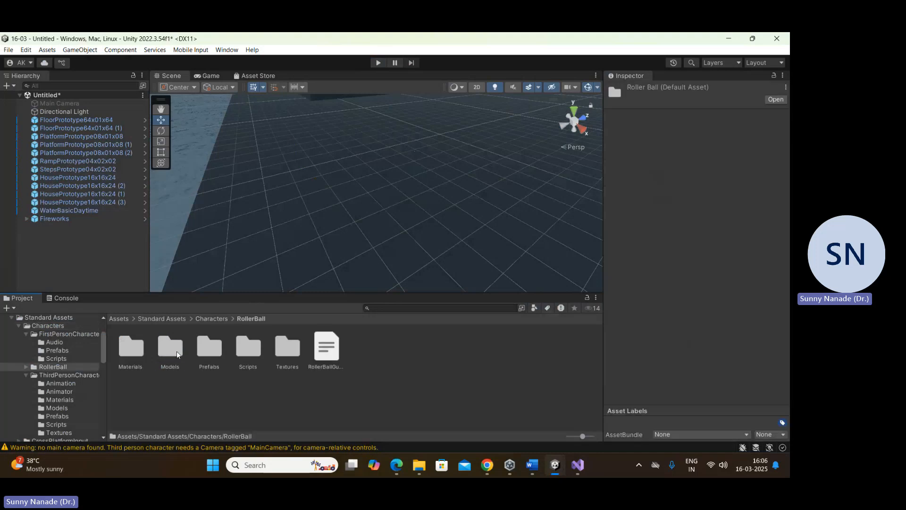
double_click(209, 347)
left_click_drag(141, 349, 298, 218)
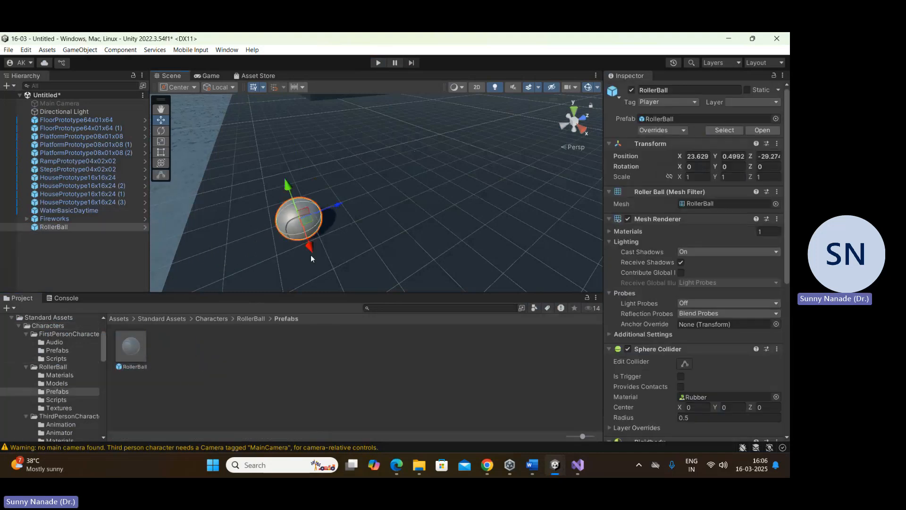
Step: Play-test the scene with the RollerBall, stop play mode, and enable the Main Camera
left_click(377, 62)
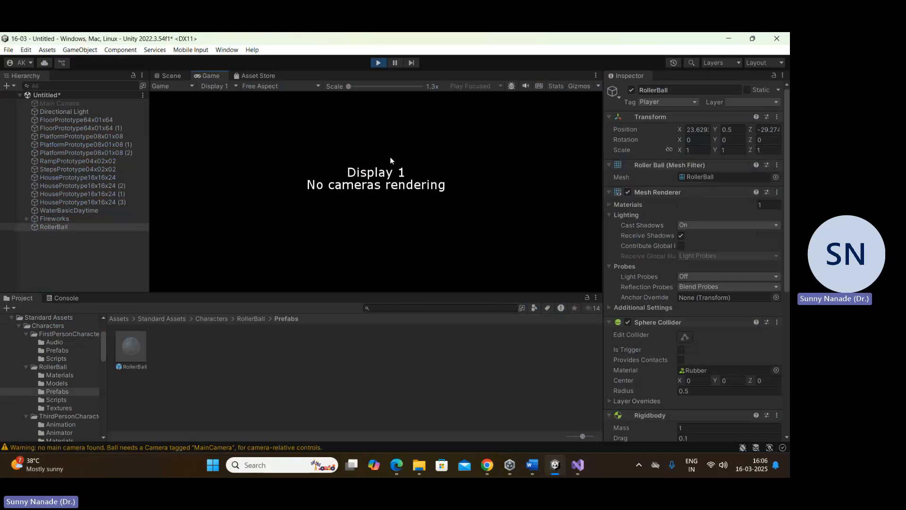
left_click(378, 63)
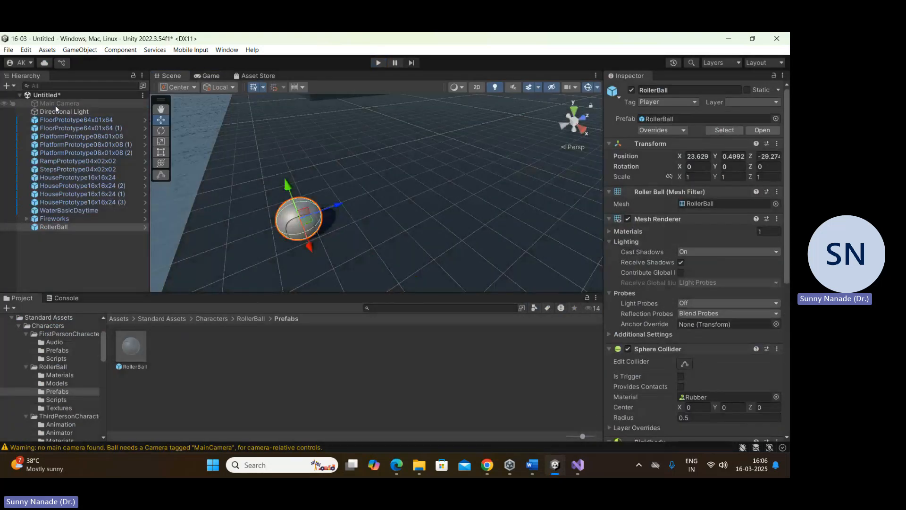
left_click(55, 103)
left_click(631, 90)
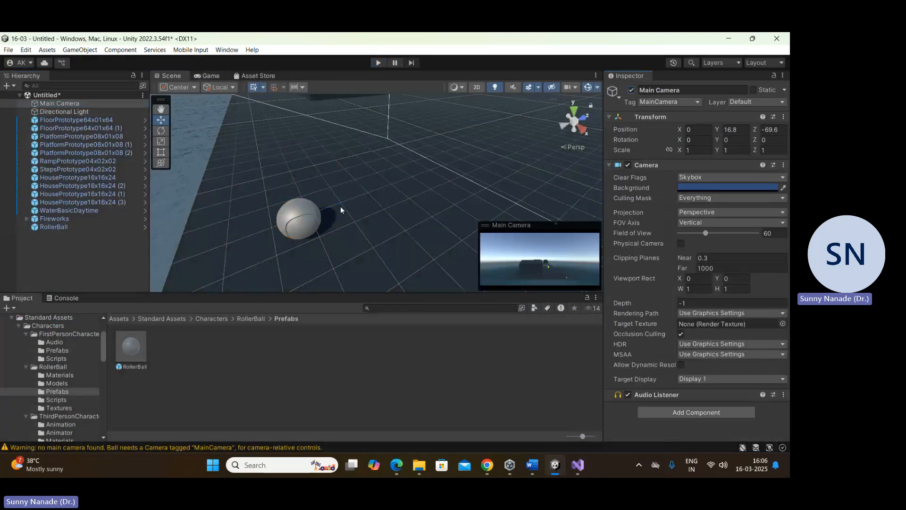
Step: Play the scene from the Main Camera's view, roll the RollerBall forward with a jump, and stop play mode
left_click(378, 63)
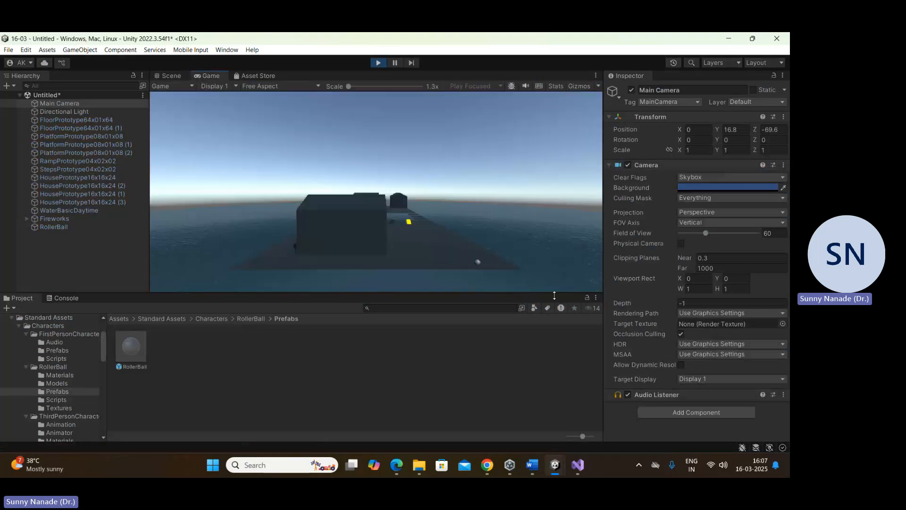
key("Up")
key("space")
left_click(378, 63)
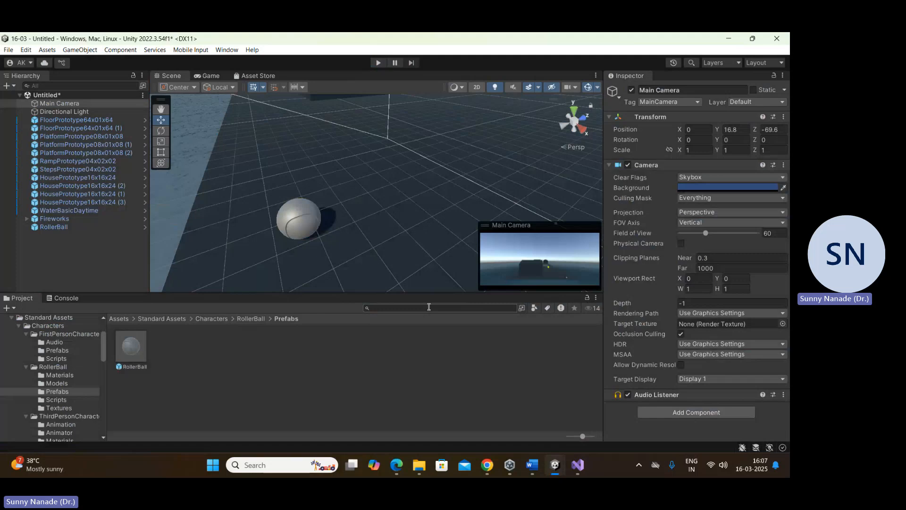
Step: Disable the Main Camera and add a child Camera to the RollerBall, moved behind the ball to Z -1.52
left_click(631, 90)
left_click(55, 226)
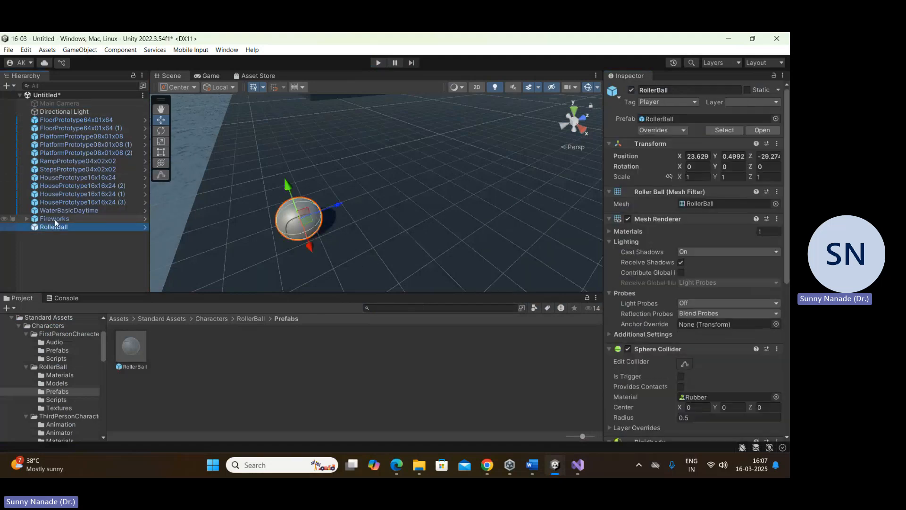
right_click(57, 228)
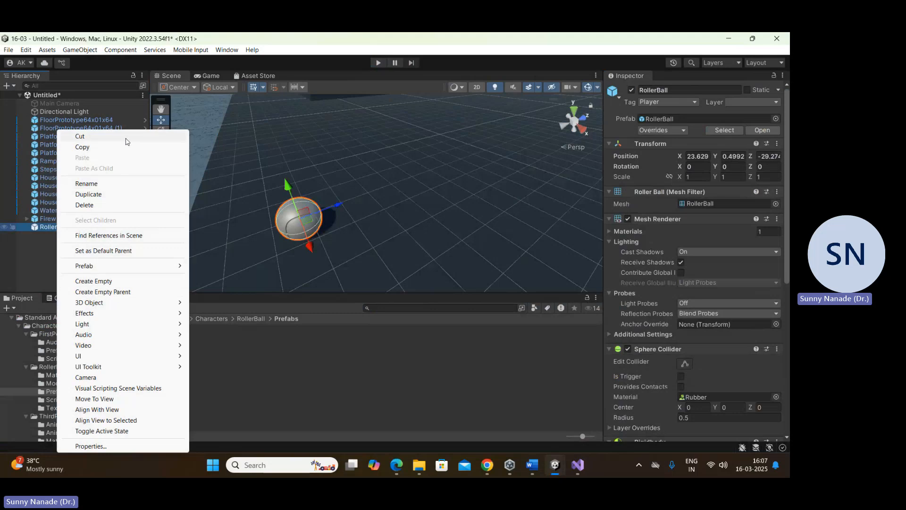
left_click(126, 376)
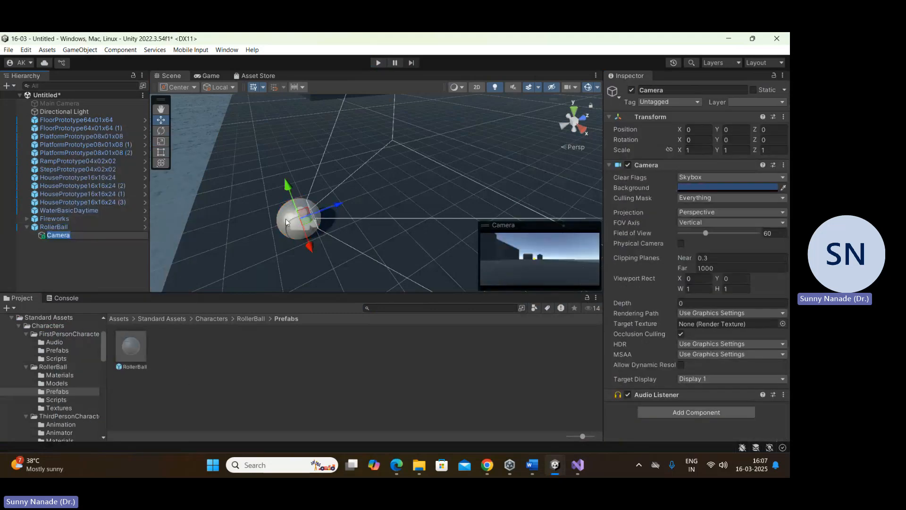
left_click_drag(338, 203, 269, 233)
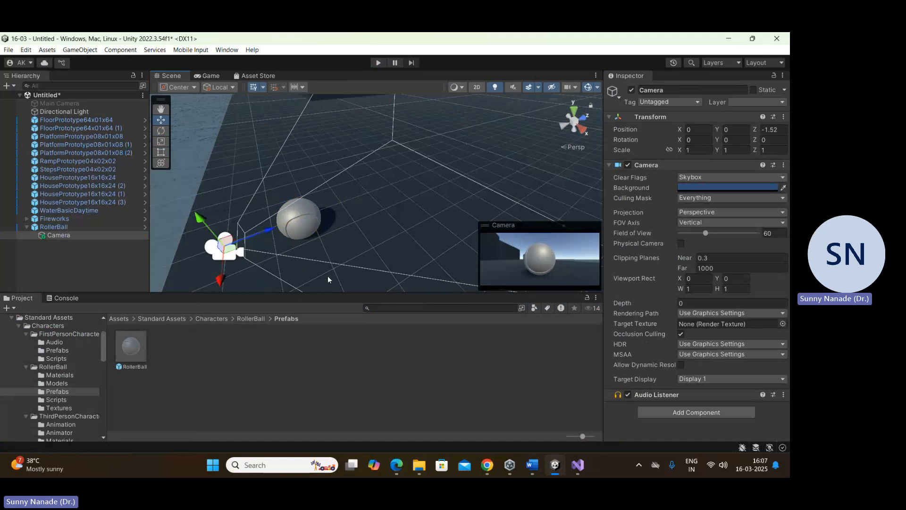
Step: Play-test the scene through the RollerBall's child camera and stop play mode
left_click(40, 261)
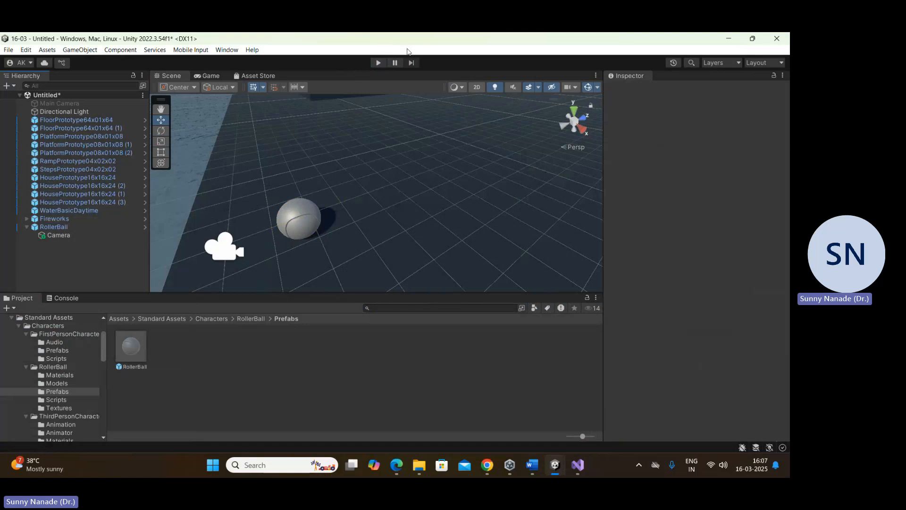
left_click(377, 62)
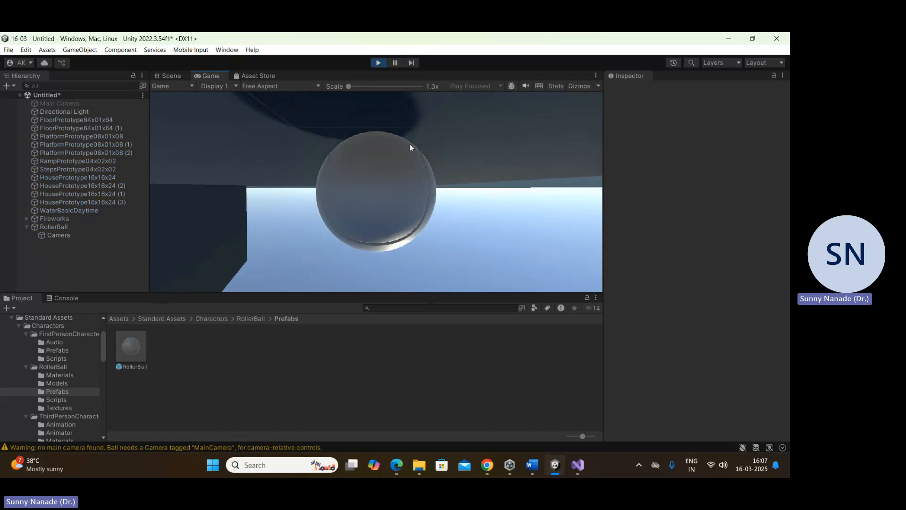
left_click(380, 62)
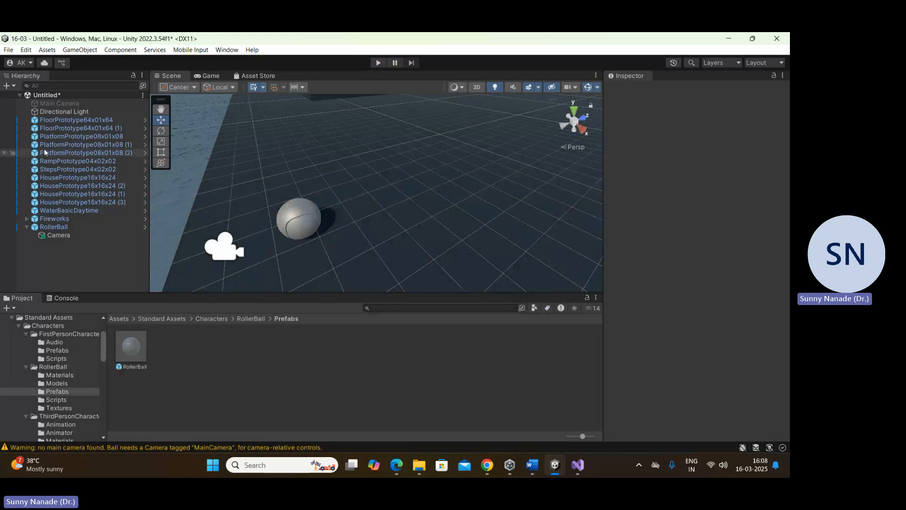
Step: Create a new scene from the Basic (Built-in) template without saving the current scene's changes
left_click(119, 319)
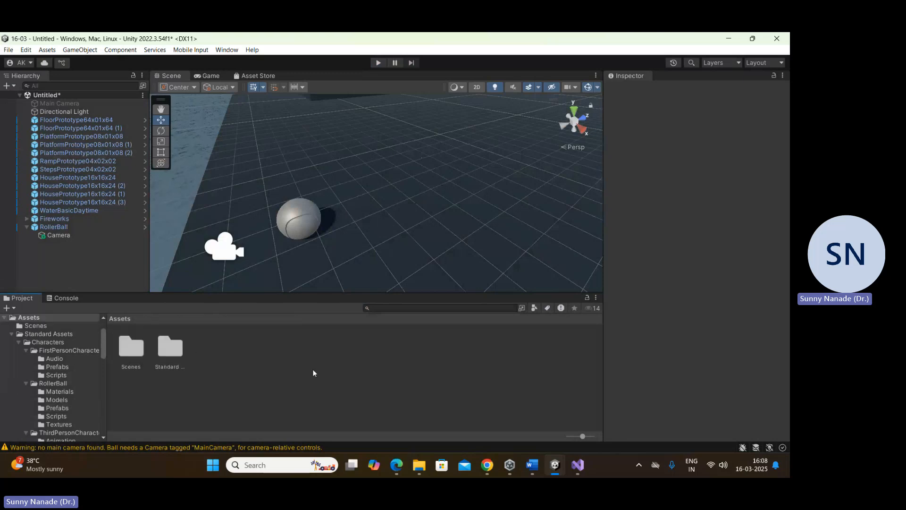
key("ctrl+n")
double_click(285, 165)
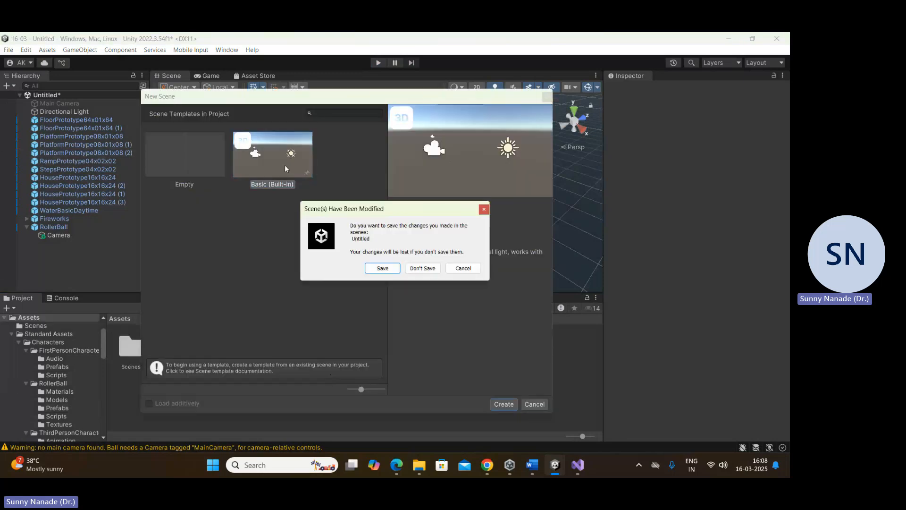
left_click(422, 268)
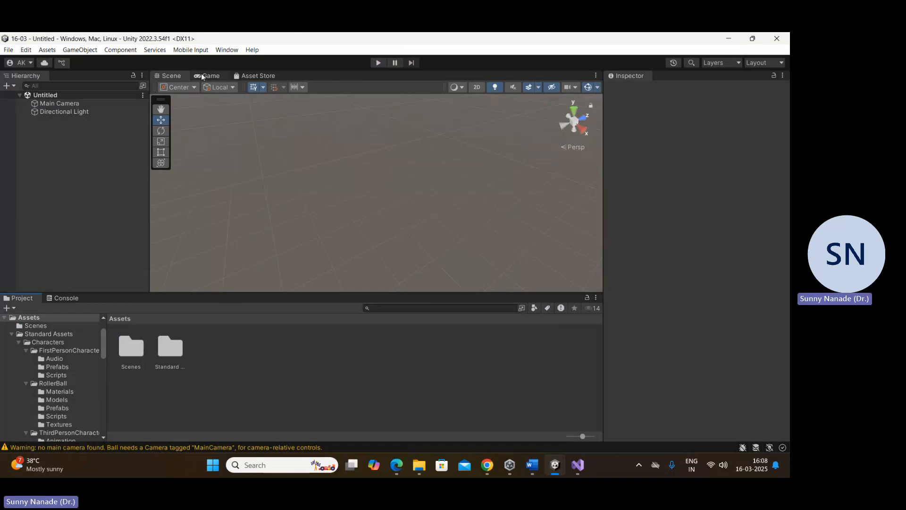
Step: Import all files of the Fantasy Forest Environment - Free Demo package from My Assets in the Package Manager, and close the manager
left_click(227, 49)
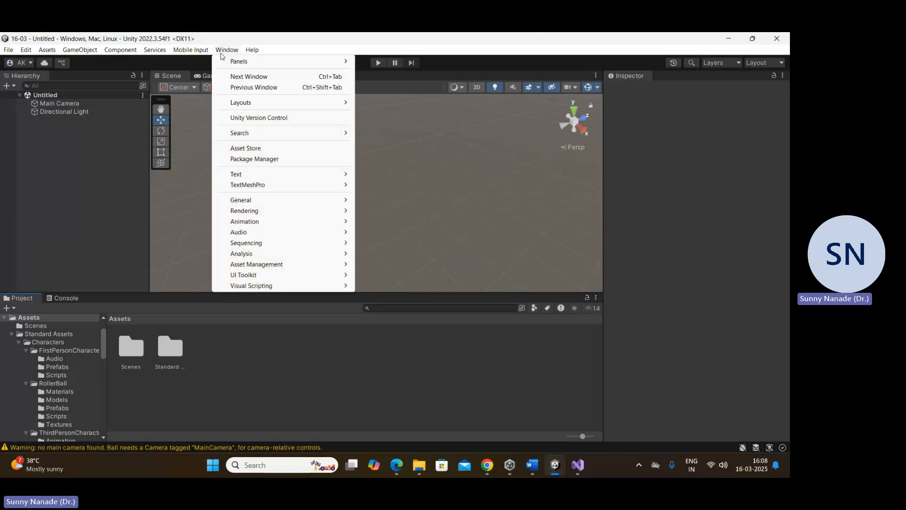
left_click(276, 159)
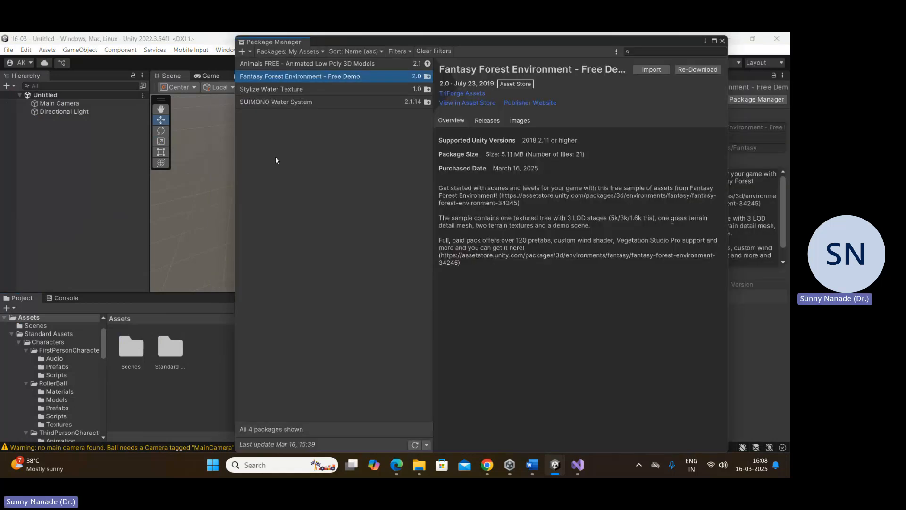
left_click(295, 51)
left_click(298, 90)
left_click(644, 69)
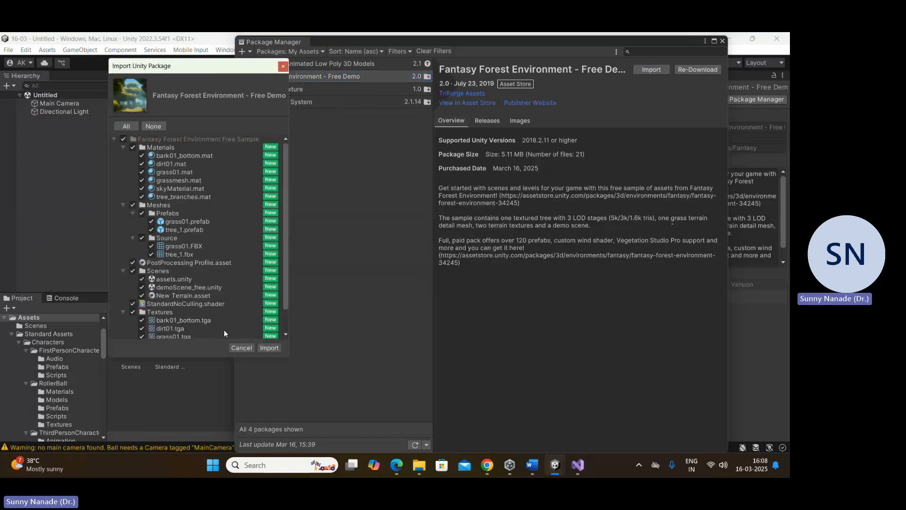
left_click(269, 348)
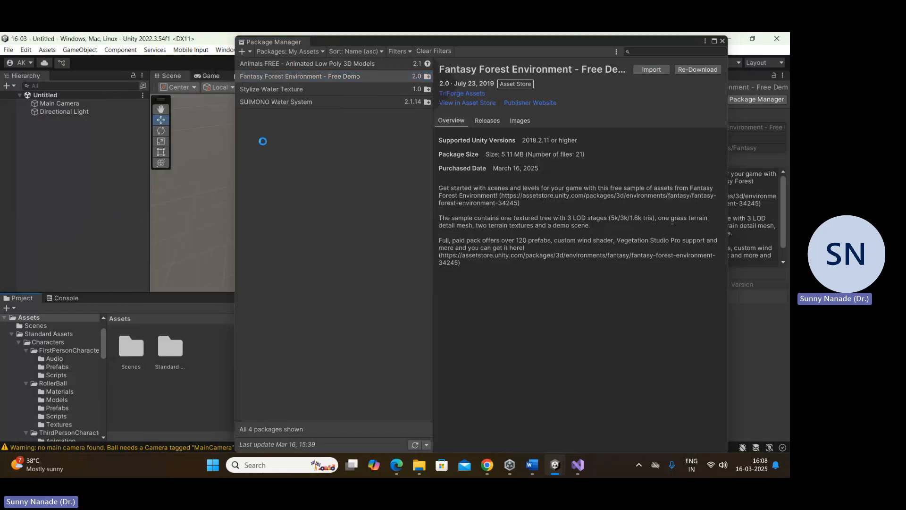
left_click(723, 42)
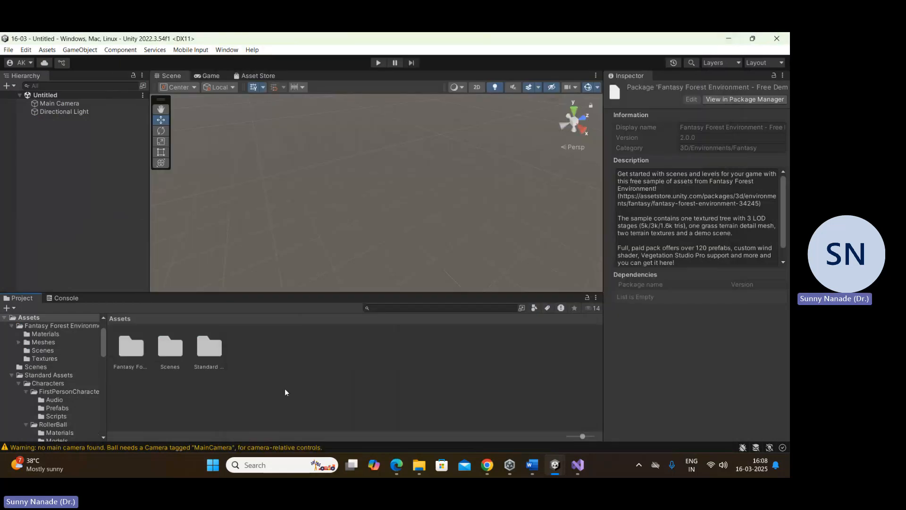
Step: Open the demoScene_free scene from the Scenes folder of Fantasy Forest Environment Free Sample
left_click(206, 347)
double_click(141, 349)
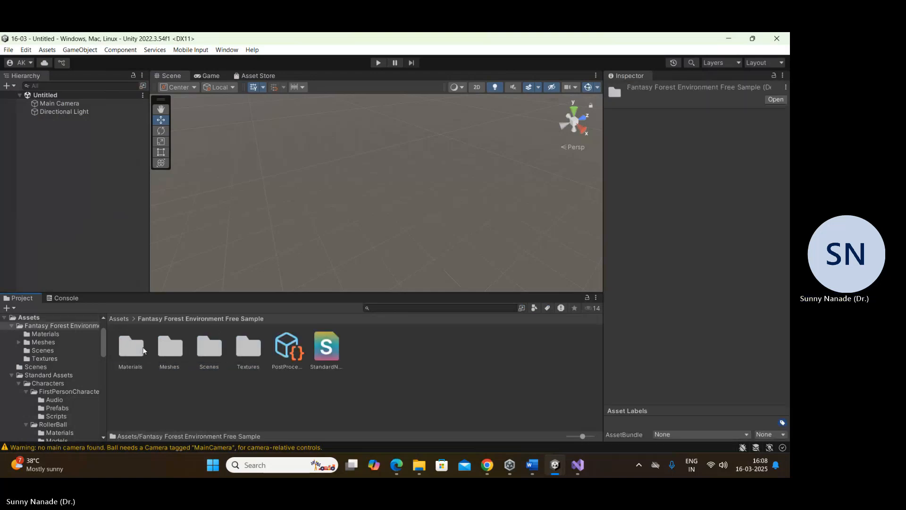
double_click(211, 346)
double_click(169, 347)
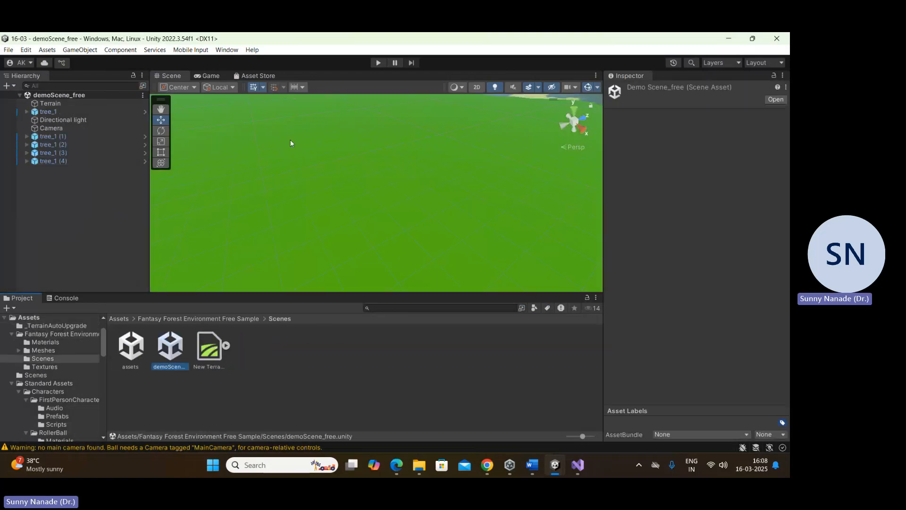
Step: Examine the demo scene's terrain and trees from several angles and distances
middle_click_drag(290, 139, 358, 198)
scroll(312, 219, "up", 5)
scroll(311, 216, "up", 5)
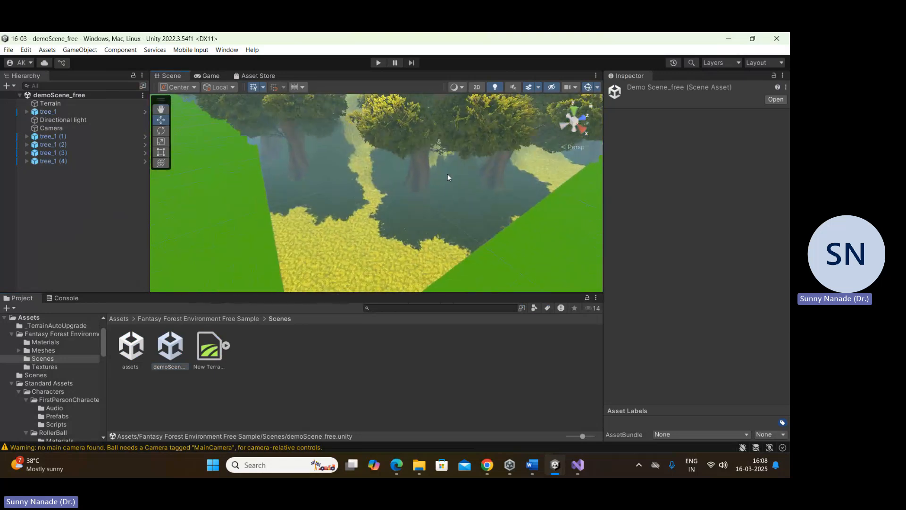
scroll(448, 174, "down", 4)
middle_click_drag(443, 152, 319, 253)
scroll(312, 225, "up", 5)
scroll(313, 224, "up", 2)
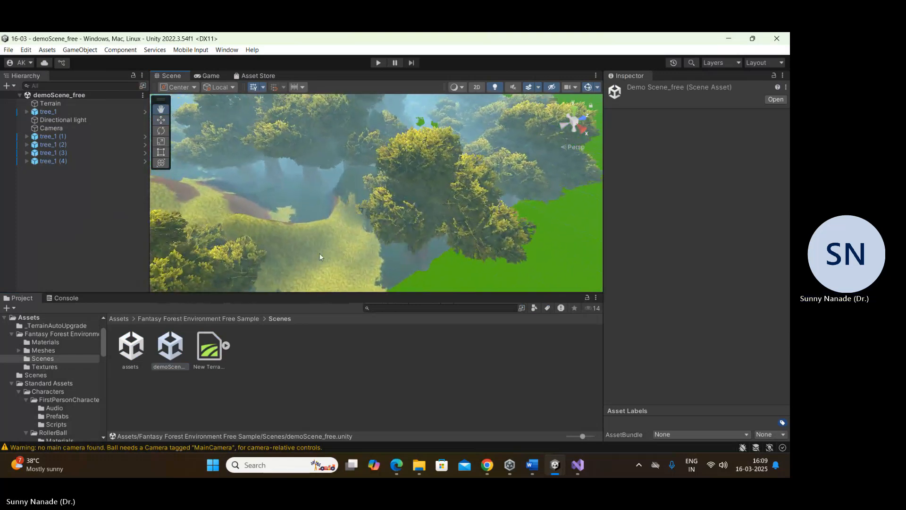
Step: Place the RigidBodyFPSController prefab from FirstPersonCharacter on the yellow grass at about X 57.3, Z 27.3, and raise it to Y 2.79
left_click(118, 320)
double_click(246, 347)
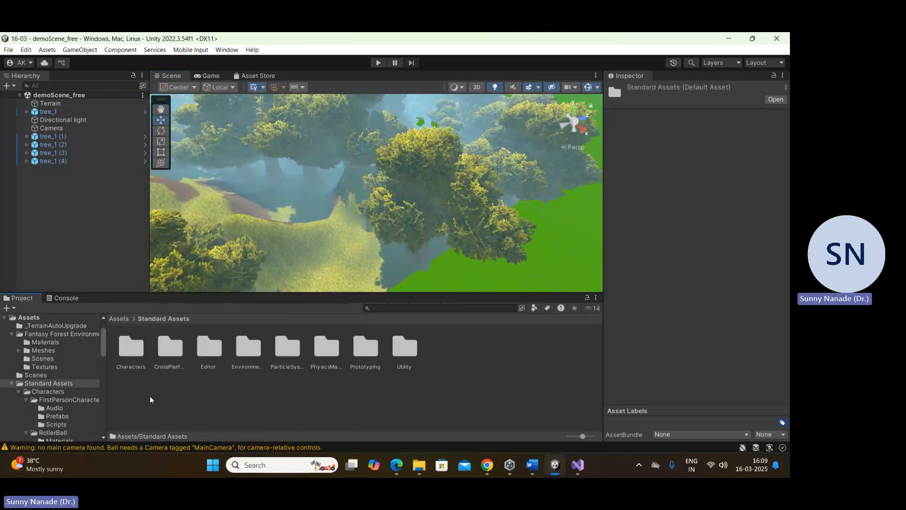
double_click(126, 348)
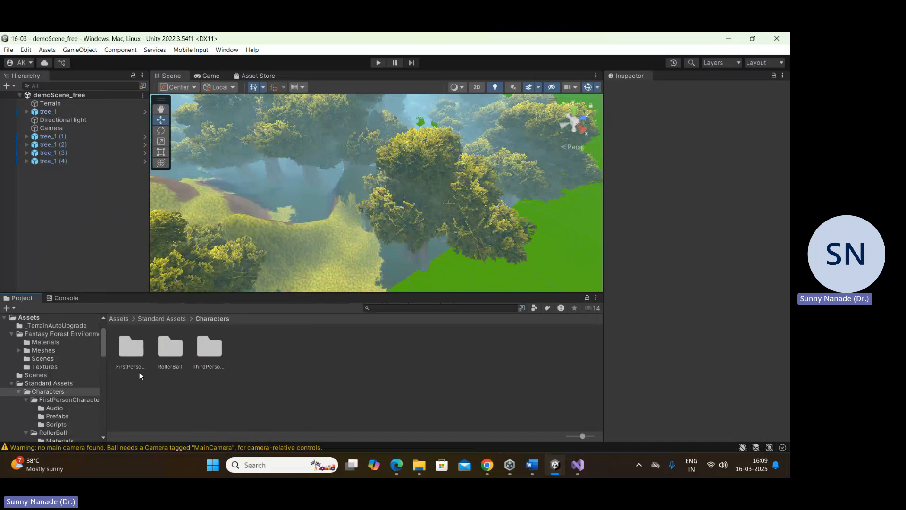
double_click(131, 349)
double_click(170, 348)
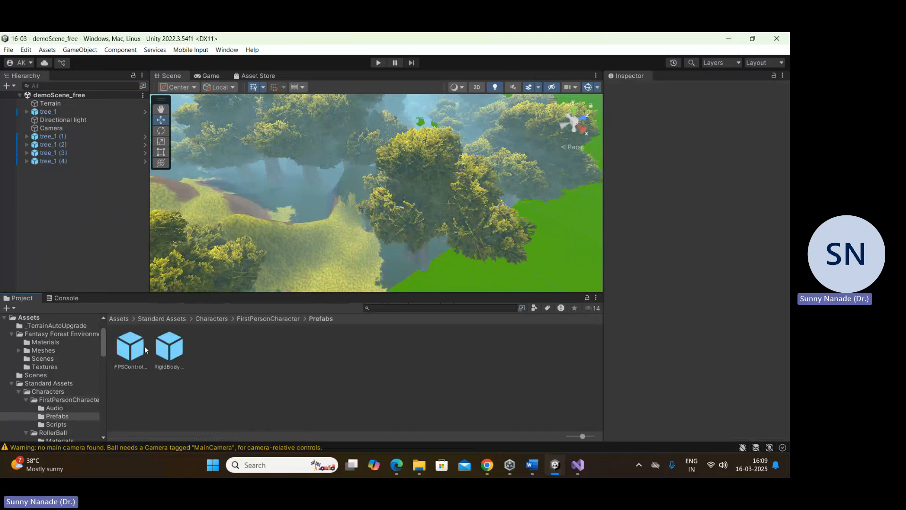
left_click_drag(169, 348, 361, 273)
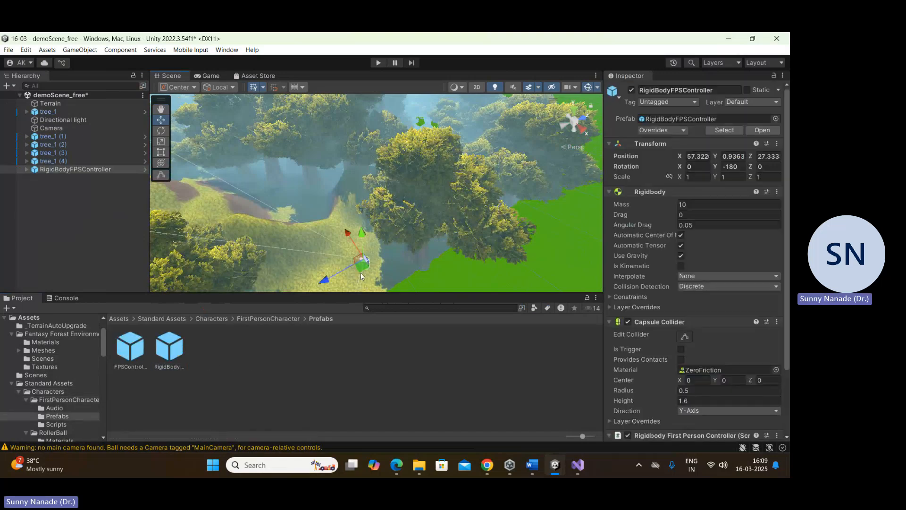
key("f")
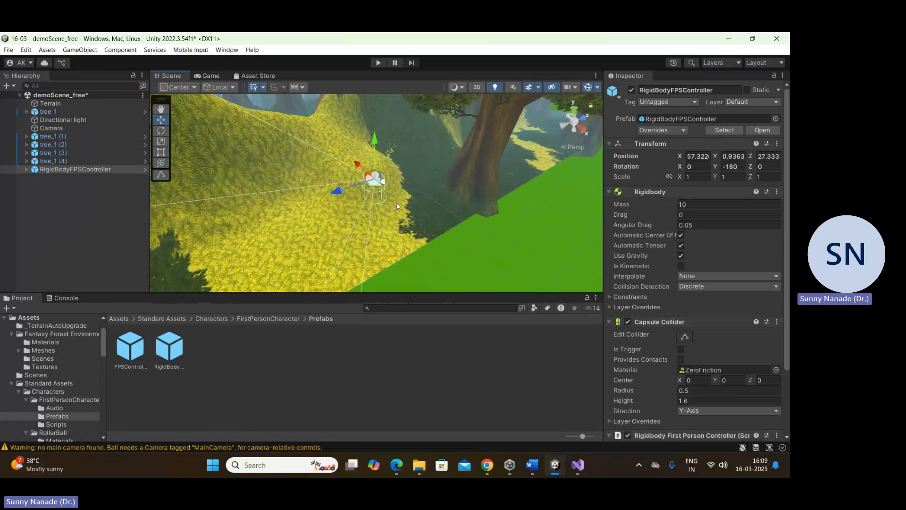
left_click_drag(372, 157, 374, 98)
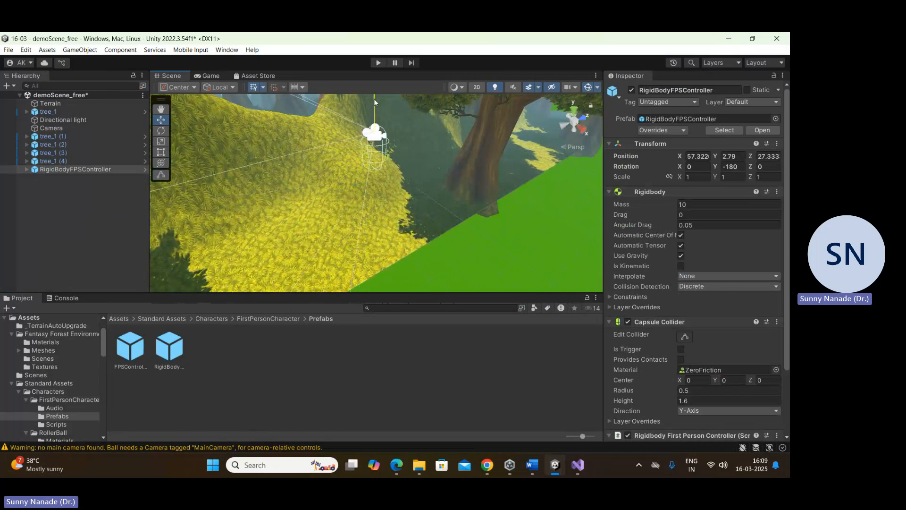
Step: Play-test the forest scene, stop play mode, and disable the scene's original Camera object
left_click(378, 64)
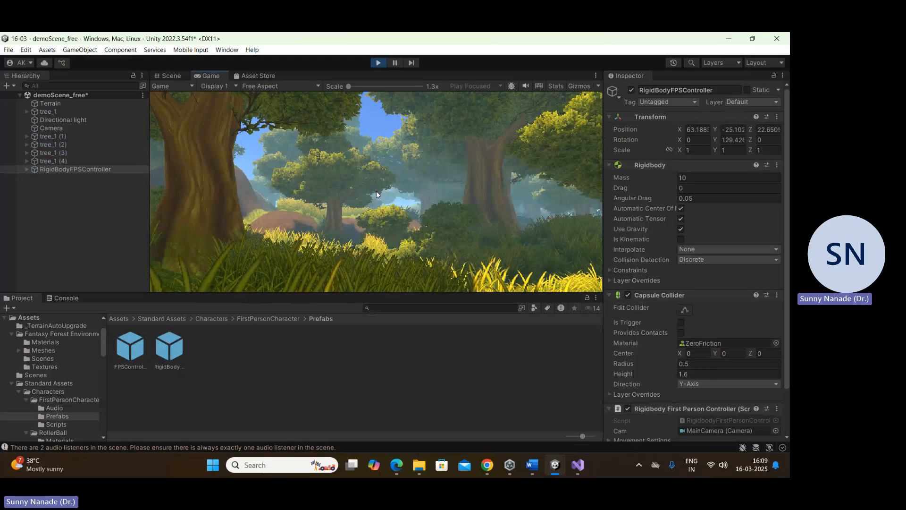
left_click(383, 62)
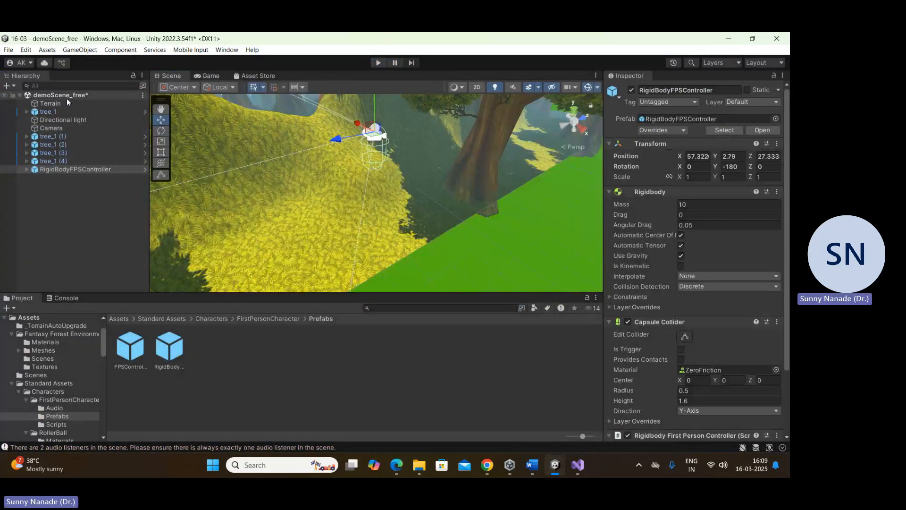
left_click(52, 128)
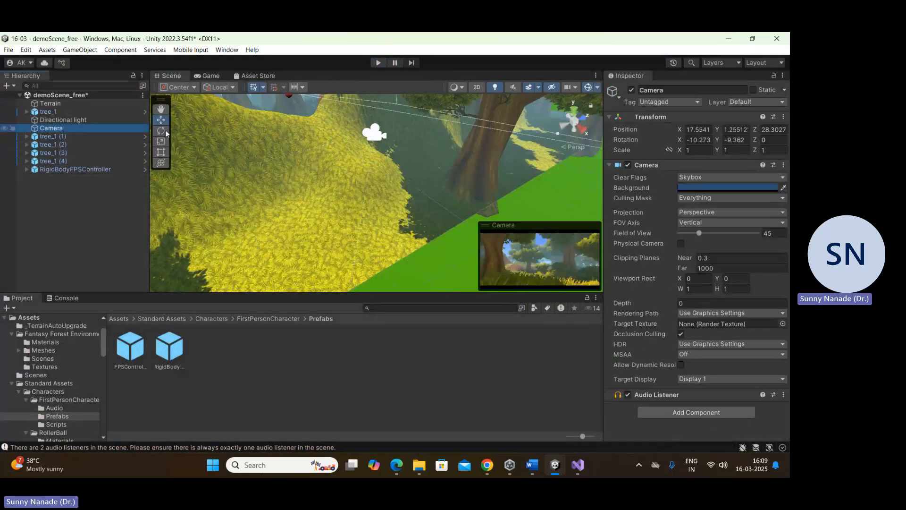
left_click(631, 89)
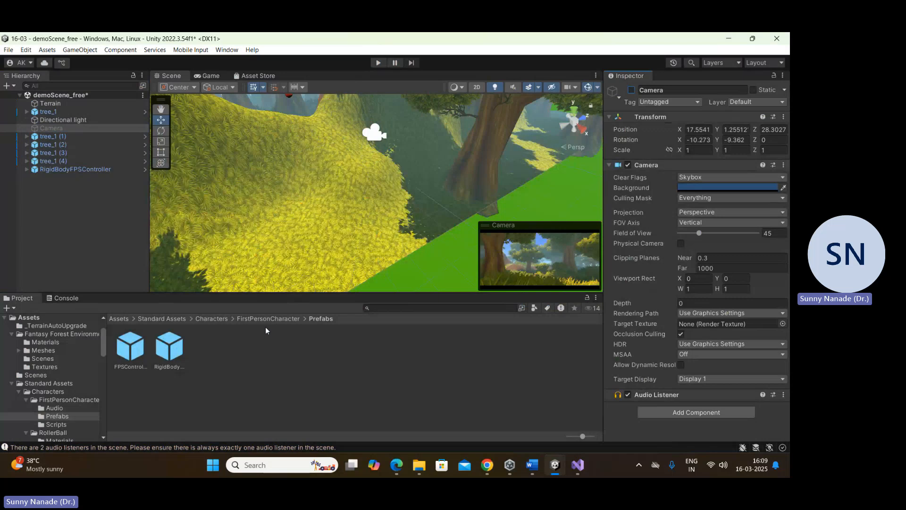
Step: Play-test the forest scene with RigidBodyFPSController, walking forward from the yellow grass through the trees and along the path, and stop play mode
left_click(74, 170)
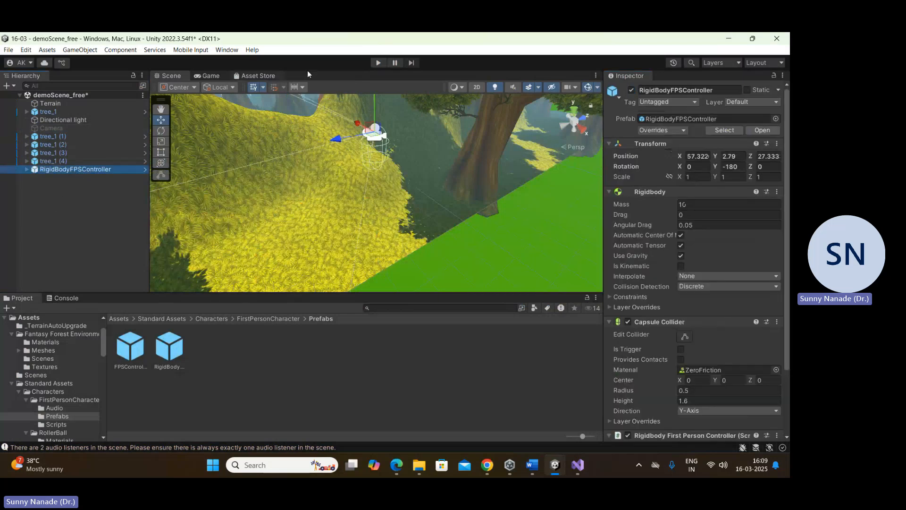
left_click(378, 63)
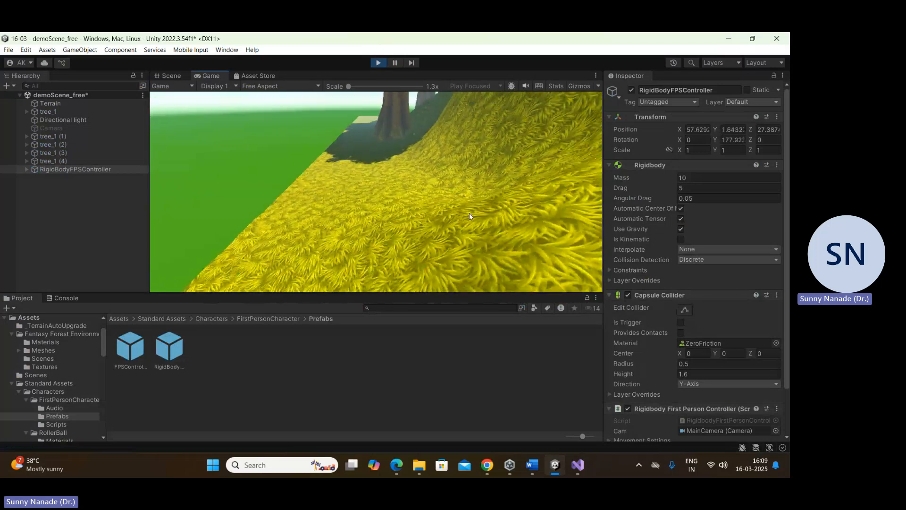
key("w")
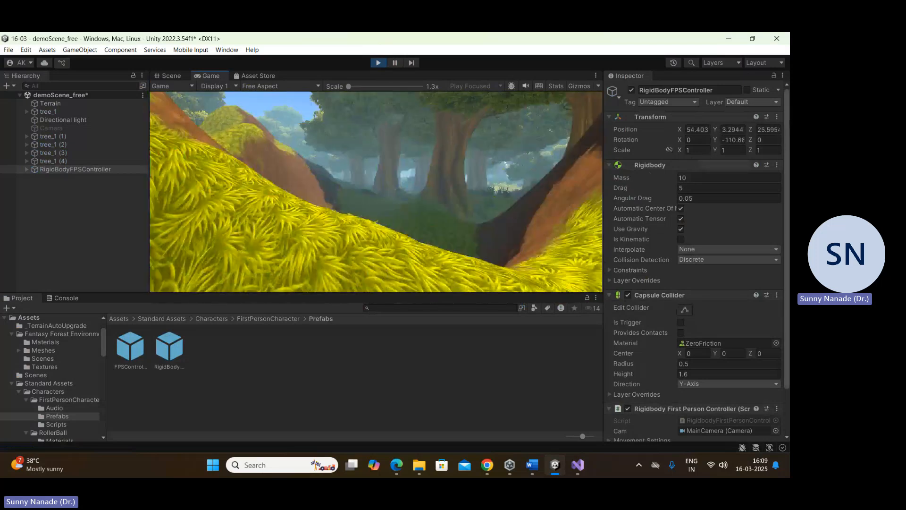
key("w")
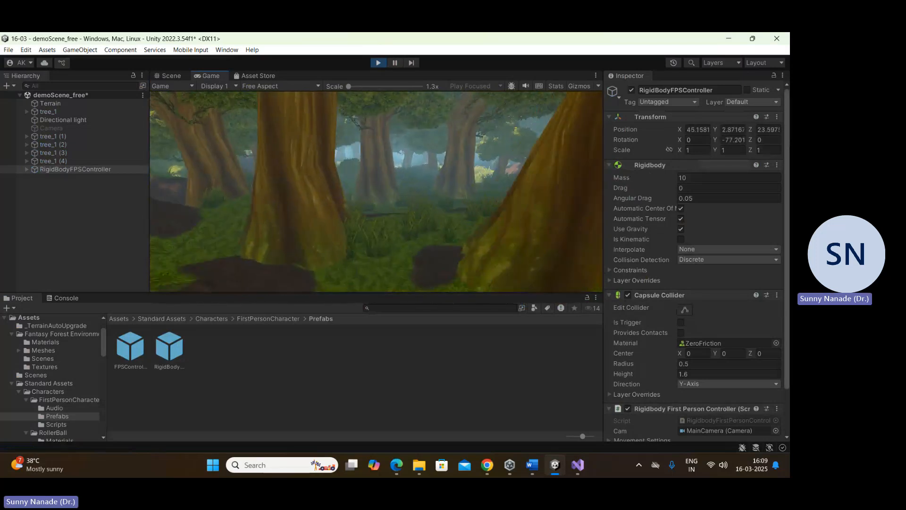
key("w")
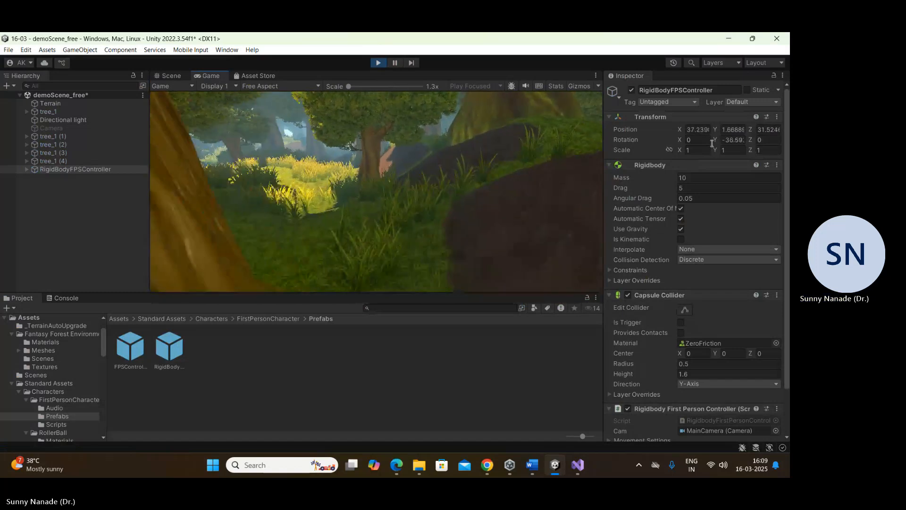
key("w")
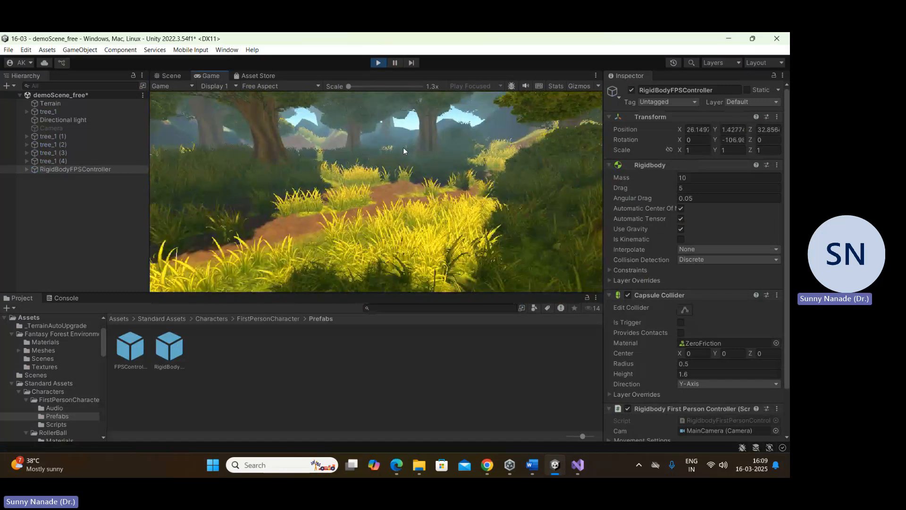
key("w")
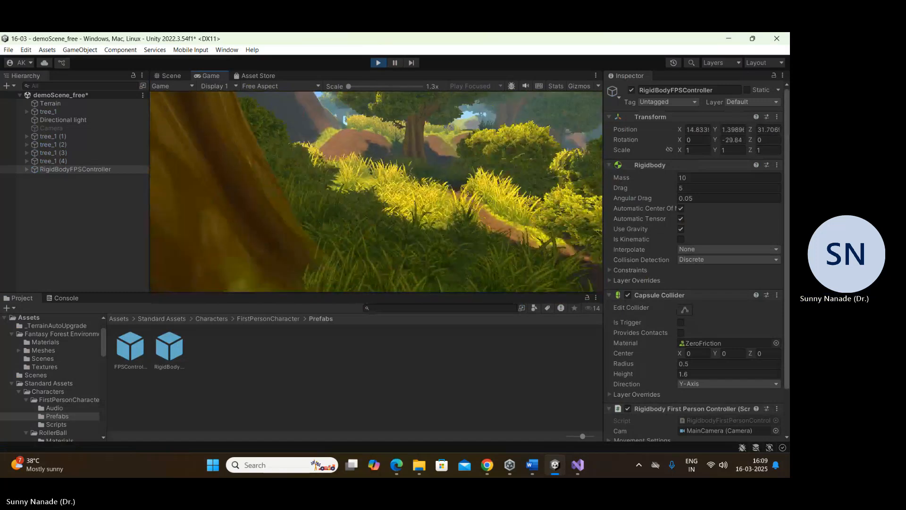
key("w")
left_click(378, 63)
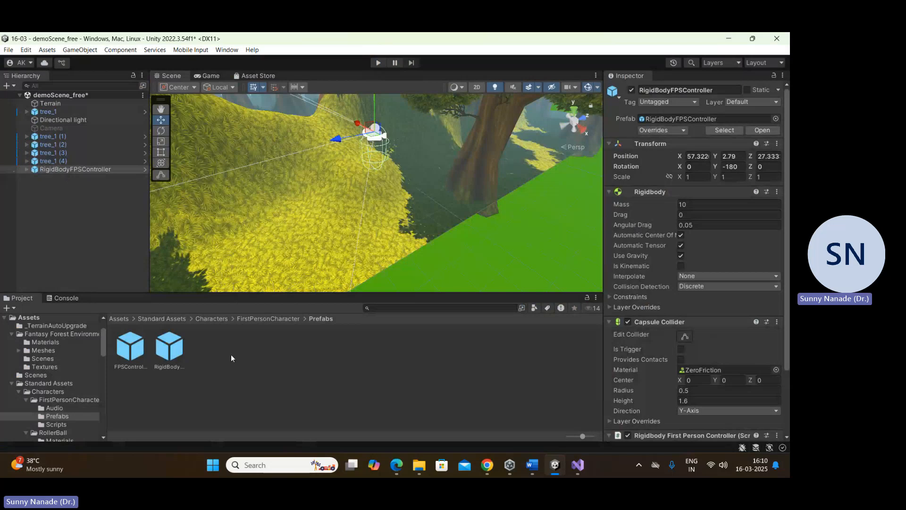
Step: Switch to the Unity Asset Store in the browser, search for "laboratory", and filter the results to free assets
mouse_move(396, 465)
left_click(399, 411)
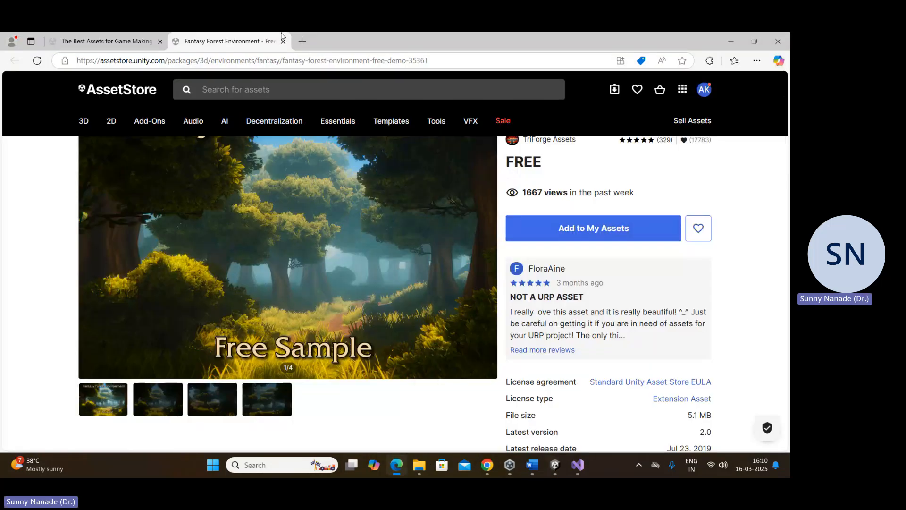
type("lab")
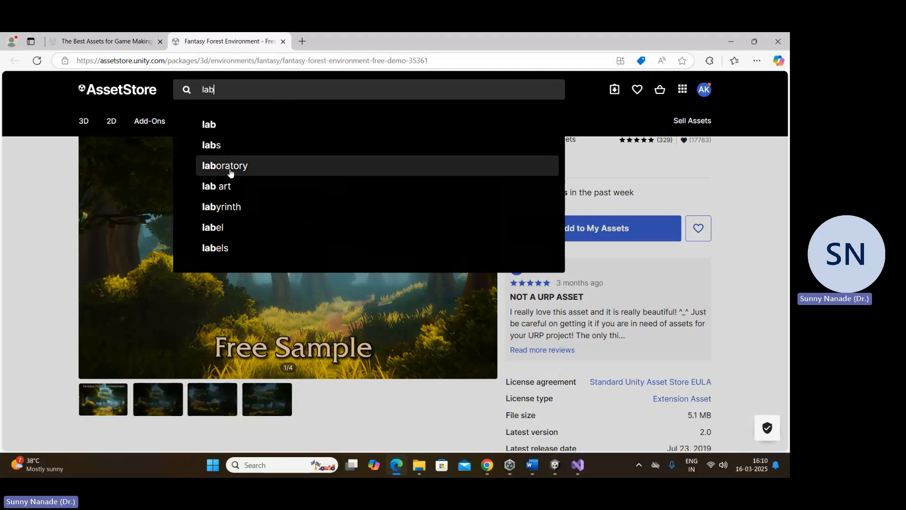
left_click(230, 170)
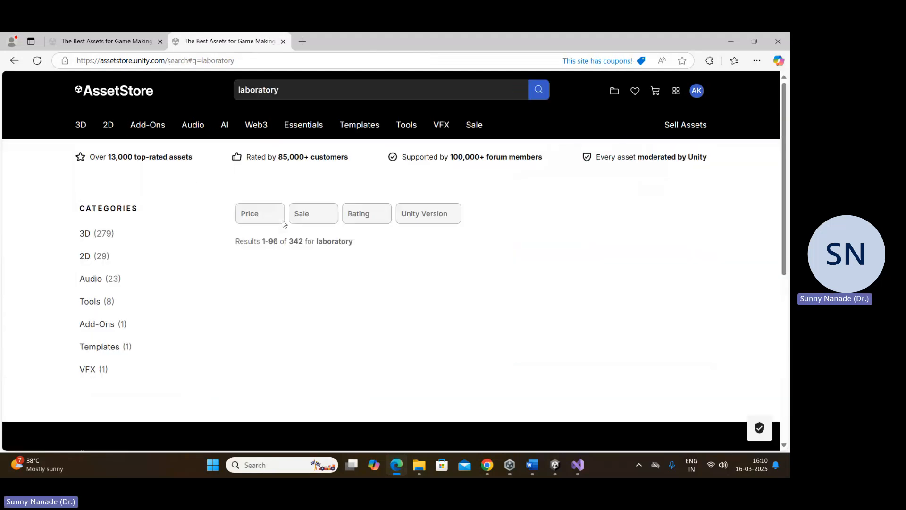
scroll(267, 135, "down", 5)
left_click(266, 136)
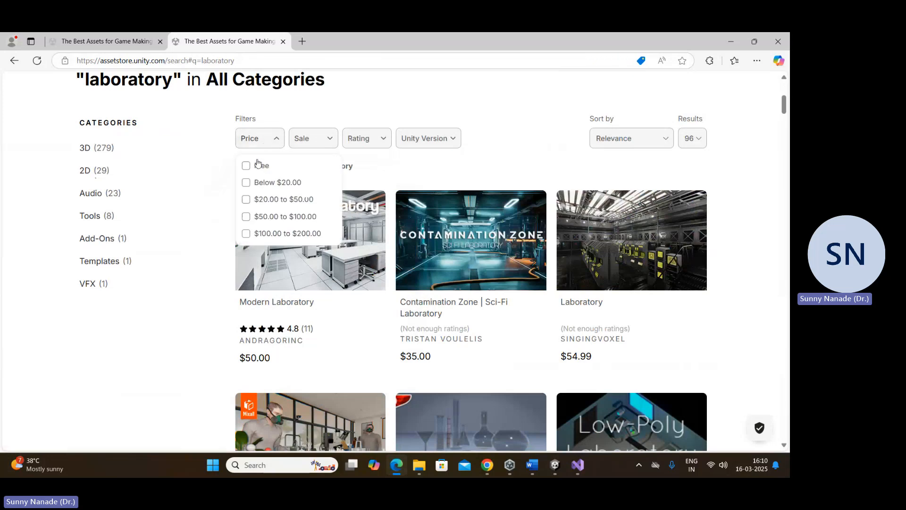
left_click(260, 165)
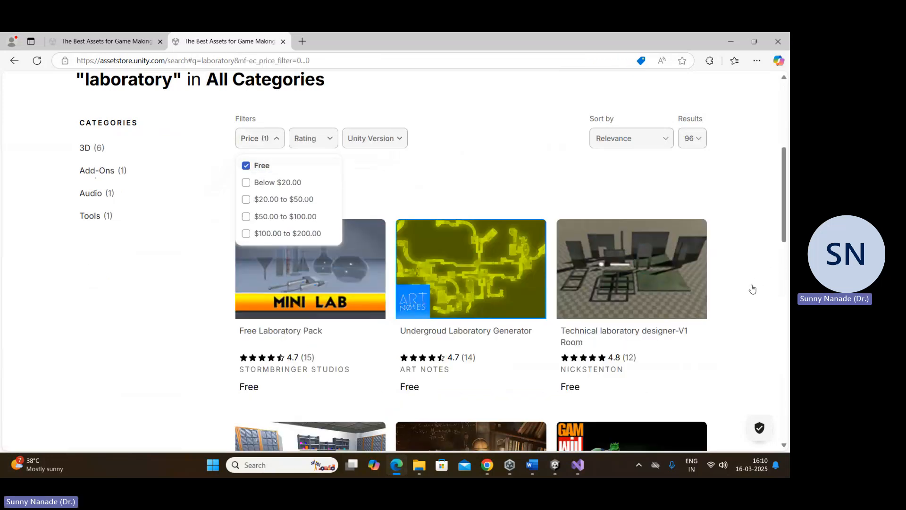
Step: Look through the free laboratory assets, including Chemistry Lab Items Pack, and return to the Unity editor
scroll(746, 288, "down", 3)
left_click(26, 267)
scroll(50, 279, "down", 9)
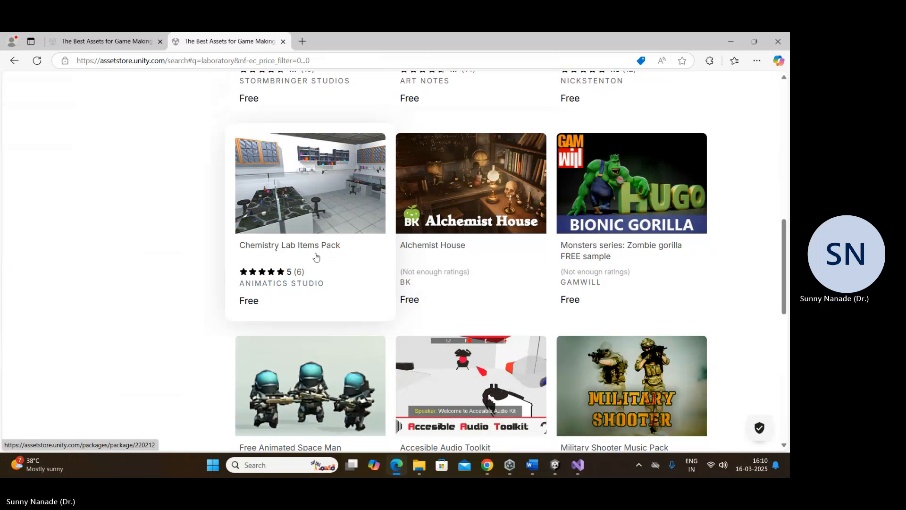
scroll(362, 181, "up", 10)
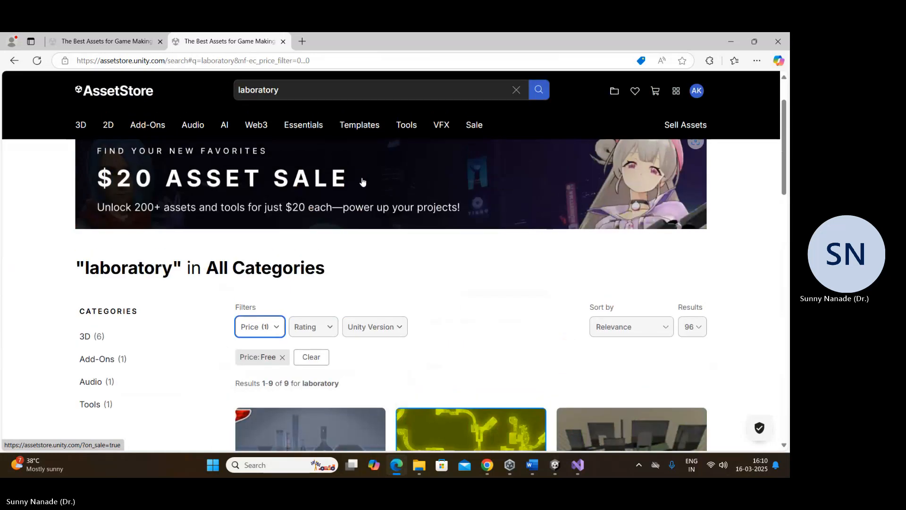
left_click(731, 41)
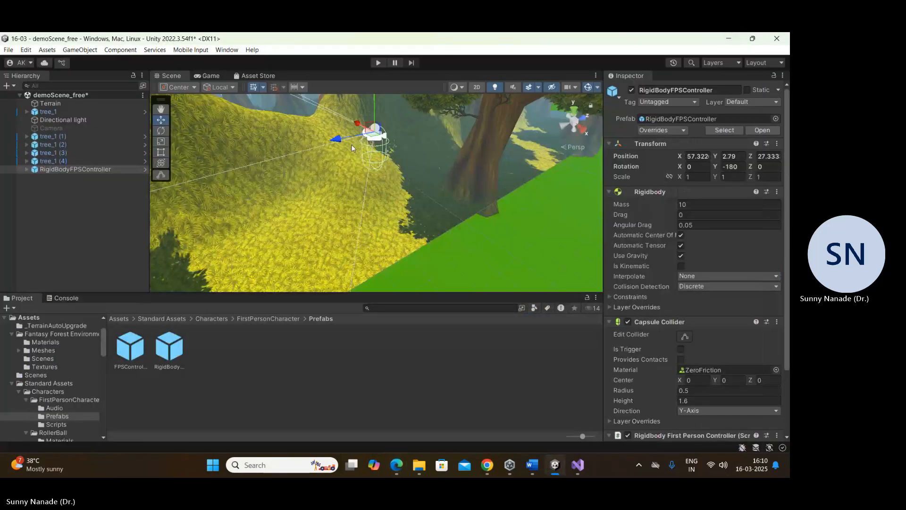